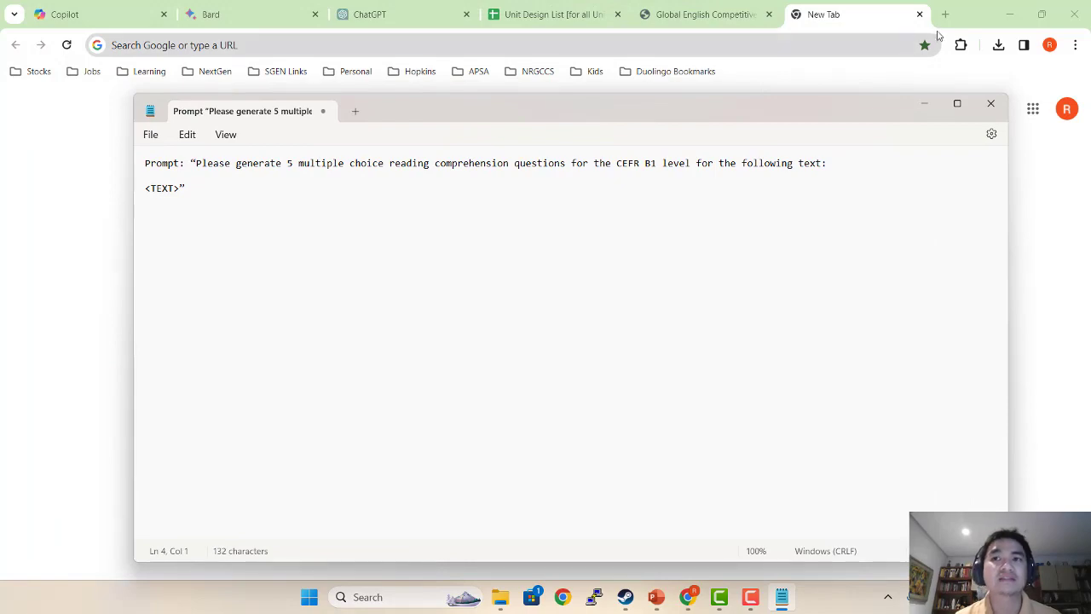
Search the web for "alexander the great death" in a new browser tab and open the Wikipedia article "Death of Alexander the Great".
{"action": "left_click", "coordinate": [944, 15]}
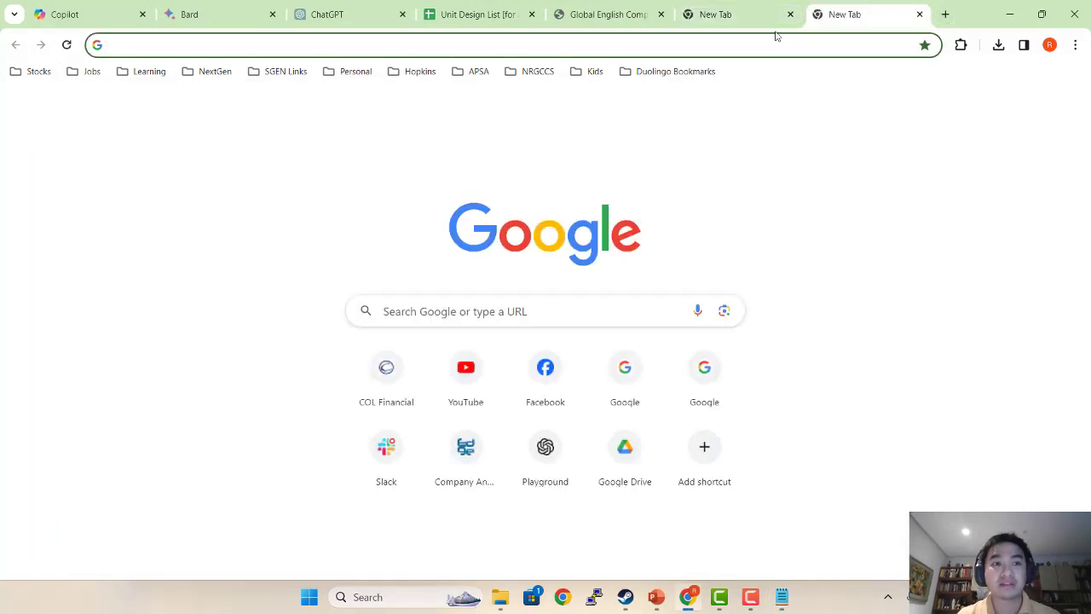
{"action": "type", "text": "alexander the g"}
{"action": "key", "text": "Return"}
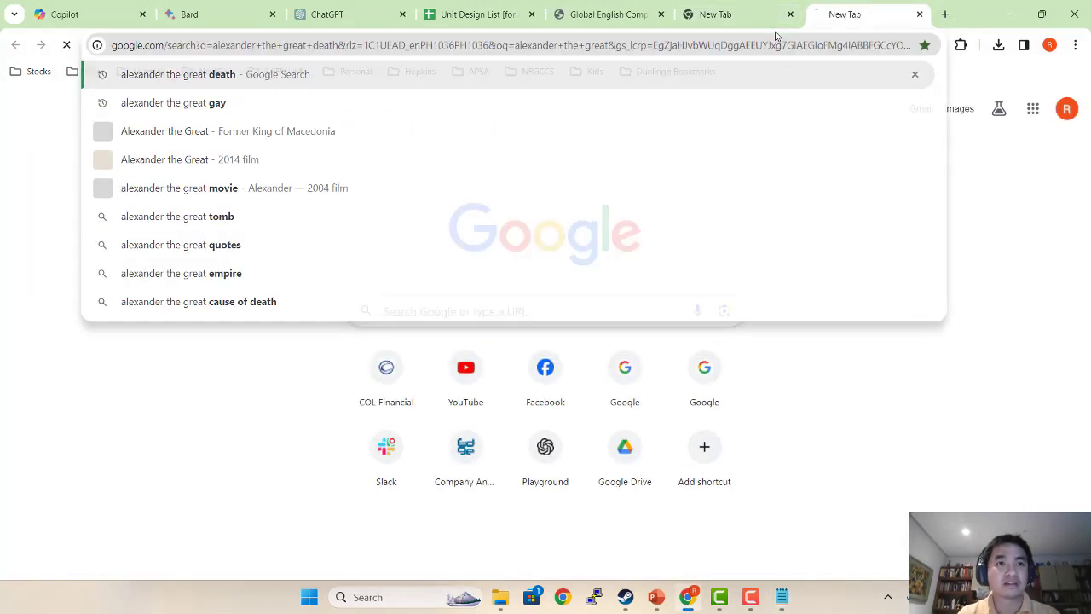
{"action": "scroll", "coordinate": [228, 474], "scroll_direction": "down", "scroll_amount": 2}
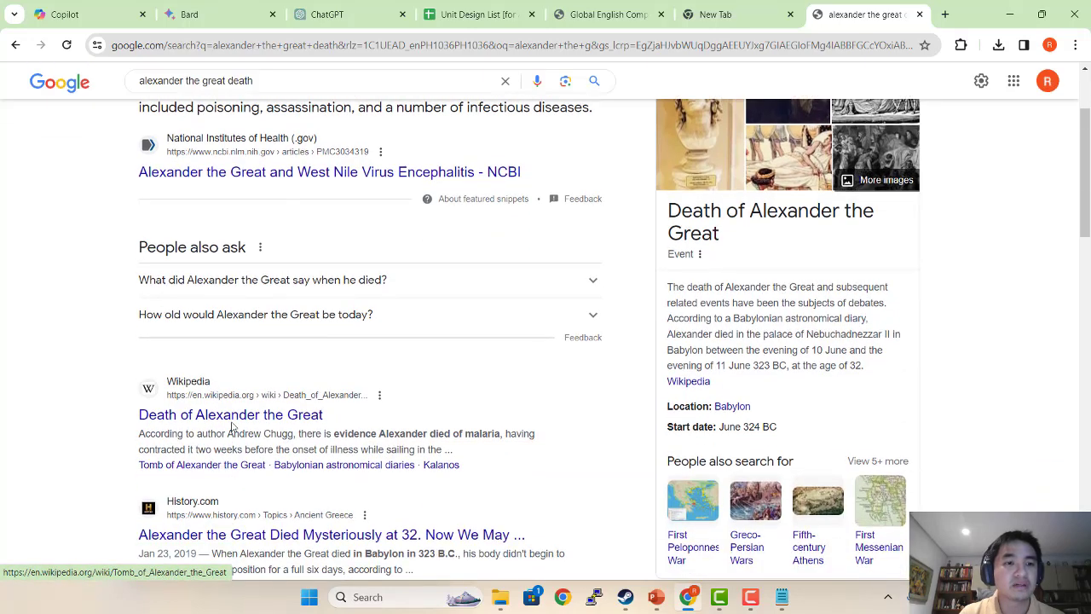
{"action": "left_click", "coordinate": [226, 415]}
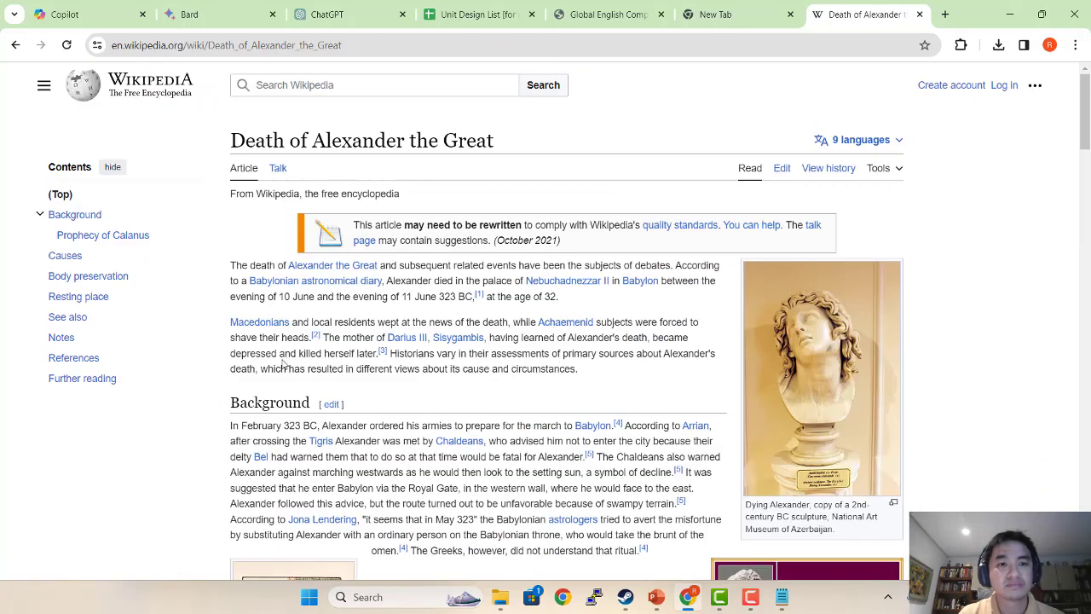
Copy the article's Background paragraph starting "In February 323 BC" and paste it below the prompt in Notepad.
{"action": "scroll", "coordinate": [258, 361], "scroll_direction": "down", "scroll_amount": 2}
{"action": "left_click_drag", "start_coordinate": [237, 291], "coordinate": [639, 412]}
{"action": "key", "text": "ctrl+c"}
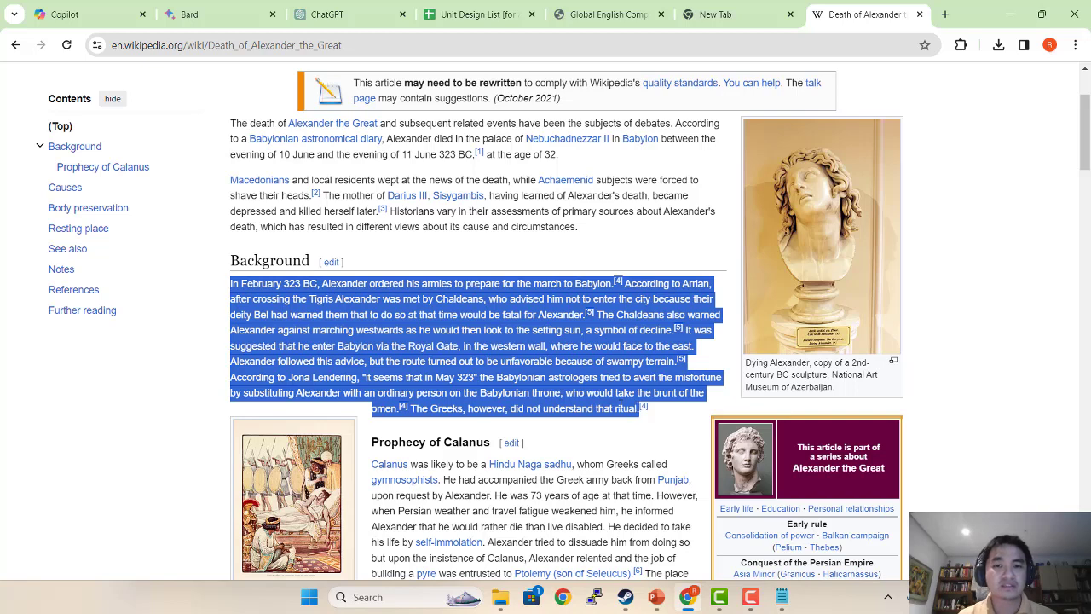
{"action": "key", "text": "alt+Tab"}
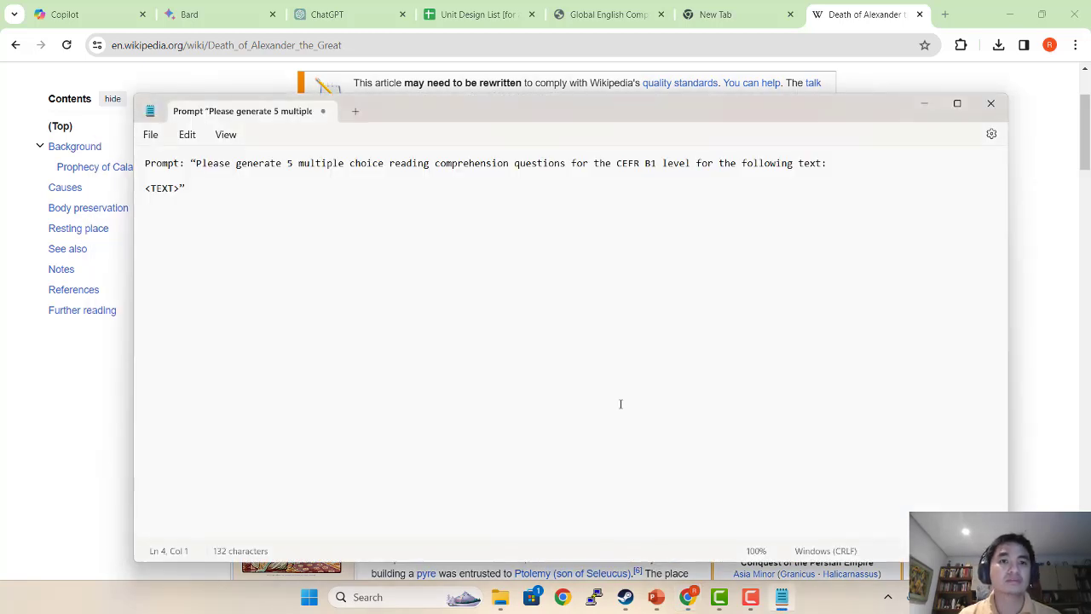
{"action": "key", "text": "ctrl+v"}
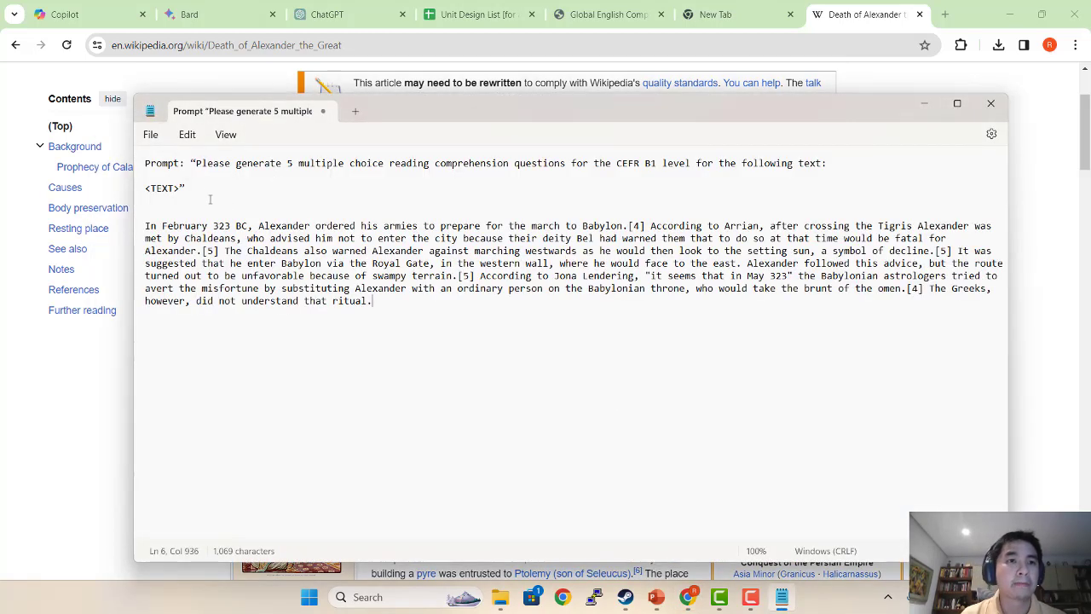
Remove the quotation marks around the prompt and move the request onto its own line below "Prompt:", separated by blank lines.
{"action": "left_click", "coordinate": [208, 188]}
{"action": "key", "text": "BackSpace"}
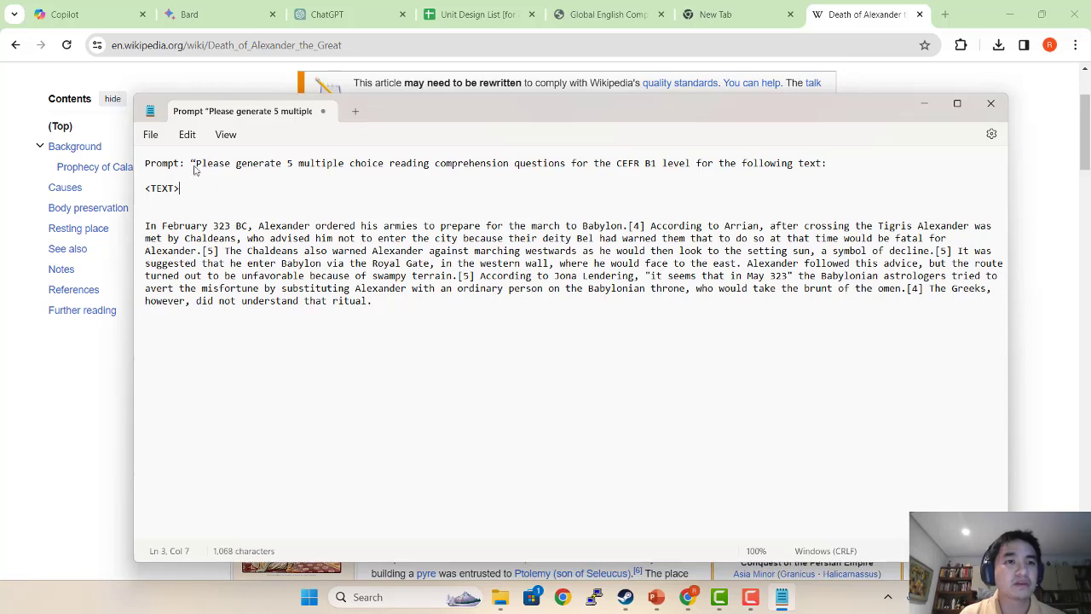
{"action": "left_click", "coordinate": [194, 167]}
{"action": "key", "text": "BackSpace"}
{"action": "key", "text": "Return"}
{"action": "key", "text": "Return"}
{"action": "key", "text": "Return"}
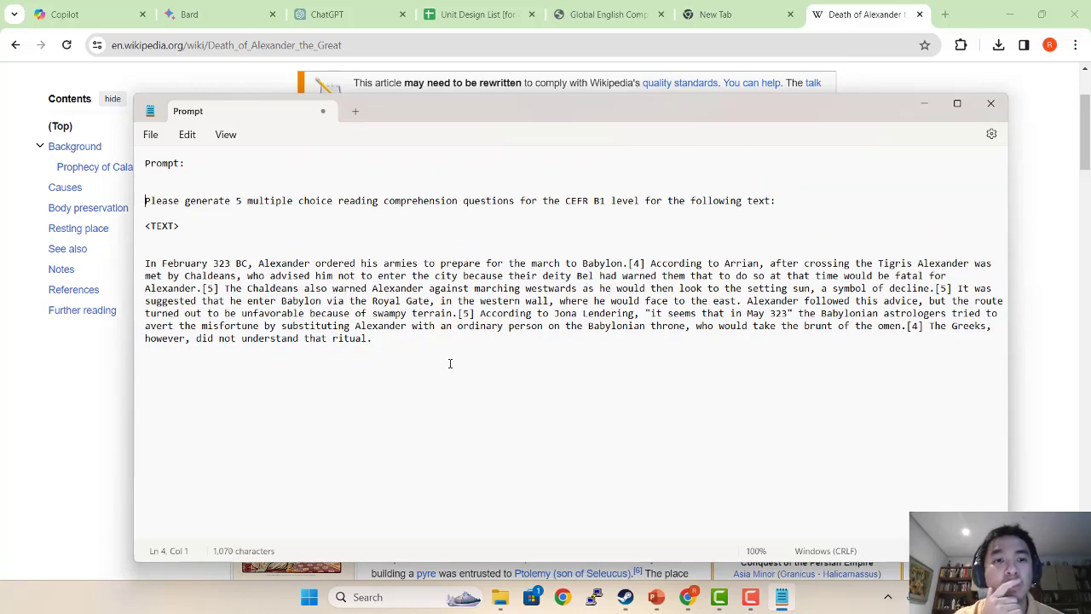
Delete the <TEXT> placeholder and the surplus blank lines between the request and the pasted passage.
{"action": "left_click_drag", "start_coordinate": [423, 360], "coordinate": [85, 205]}
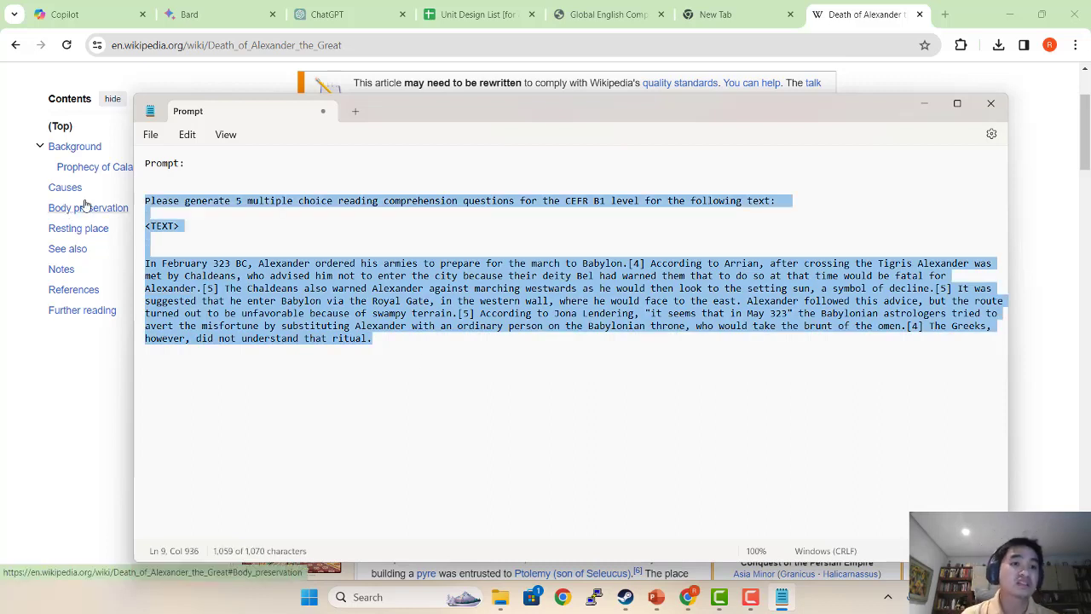
{"action": "left_click", "coordinate": [182, 247]}
{"action": "key", "text": "BackSpace"}
{"action": "left_click_drag", "start_coordinate": [534, 369], "coordinate": [135, 198]}
{"action": "left_click", "coordinate": [181, 230]}
{"action": "triple_click", "coordinate": [157, 226]}
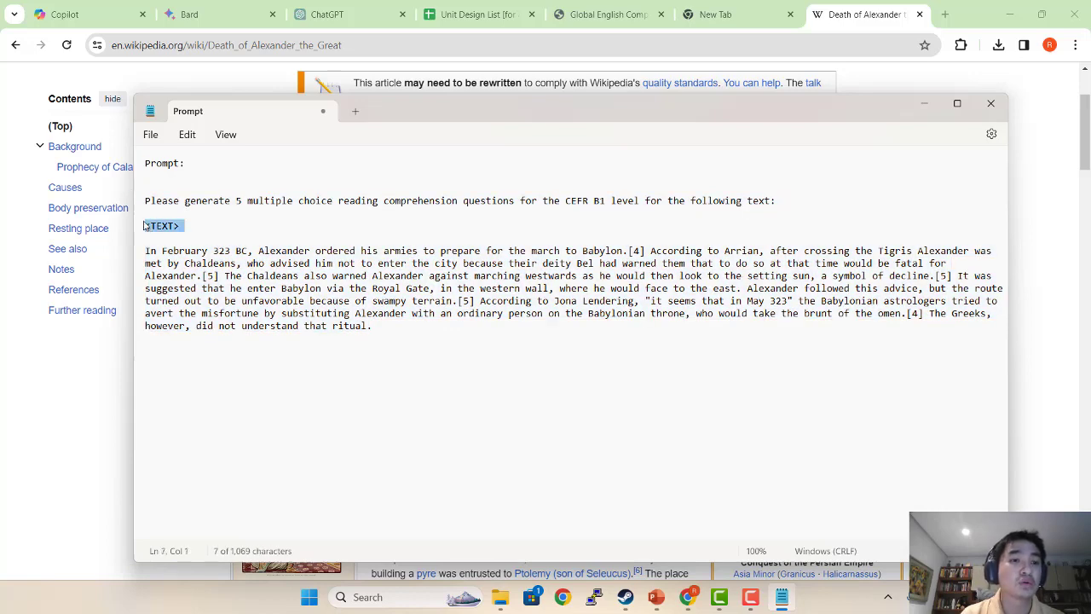
{"action": "key", "text": "BackSpace"}
{"action": "key", "text": "BackSpace"}
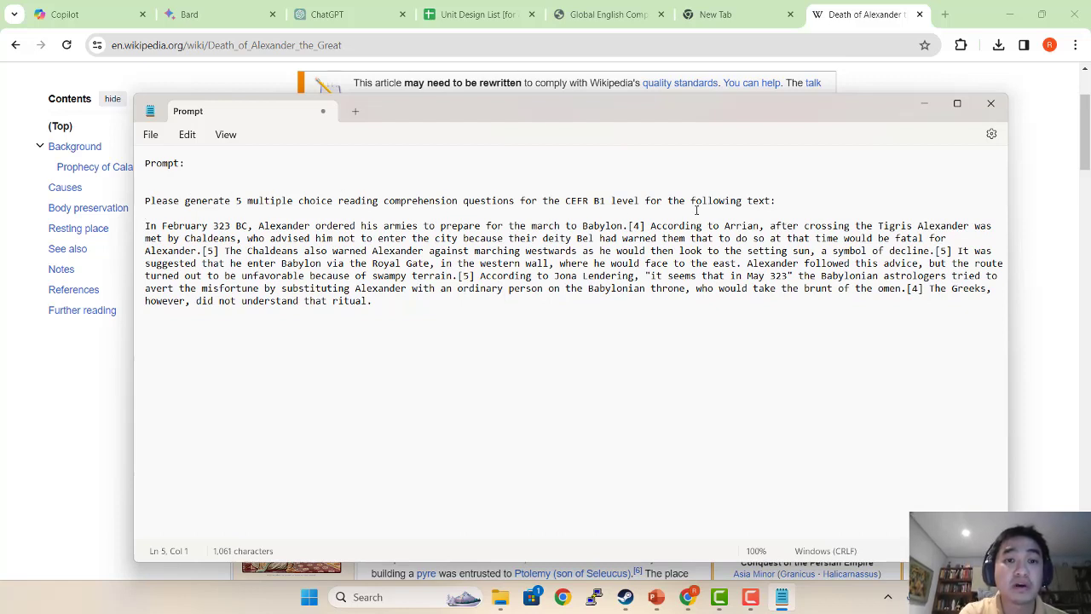
Copy the request with its passage from Notepad, submit it to Copilot in the browser, and review the generated questions.
{"action": "left_click_drag", "start_coordinate": [426, 316], "coordinate": [128, 202]}
{"action": "key", "text": "ctrl+c"}
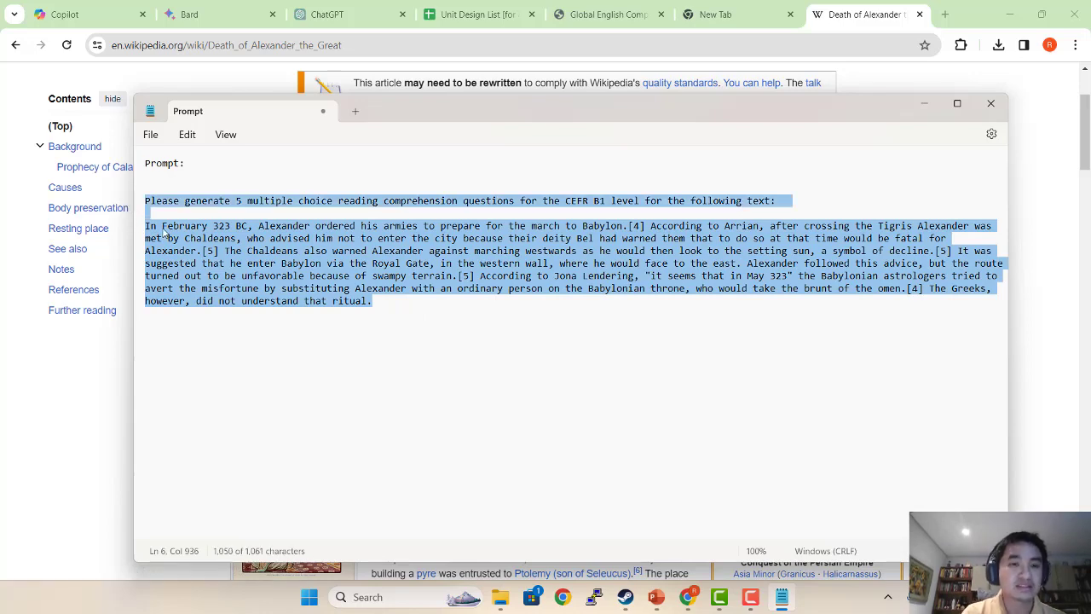
{"action": "key", "text": "alt+Tab"}
{"action": "left_click", "coordinate": [73, 6]}
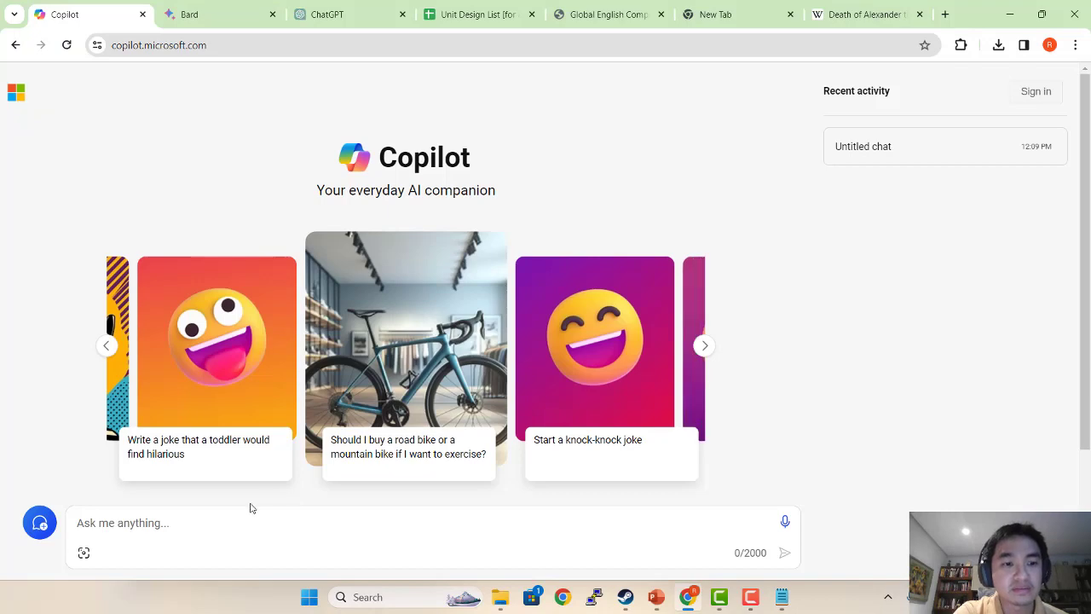
{"action": "key", "text": "ctrl+v"}
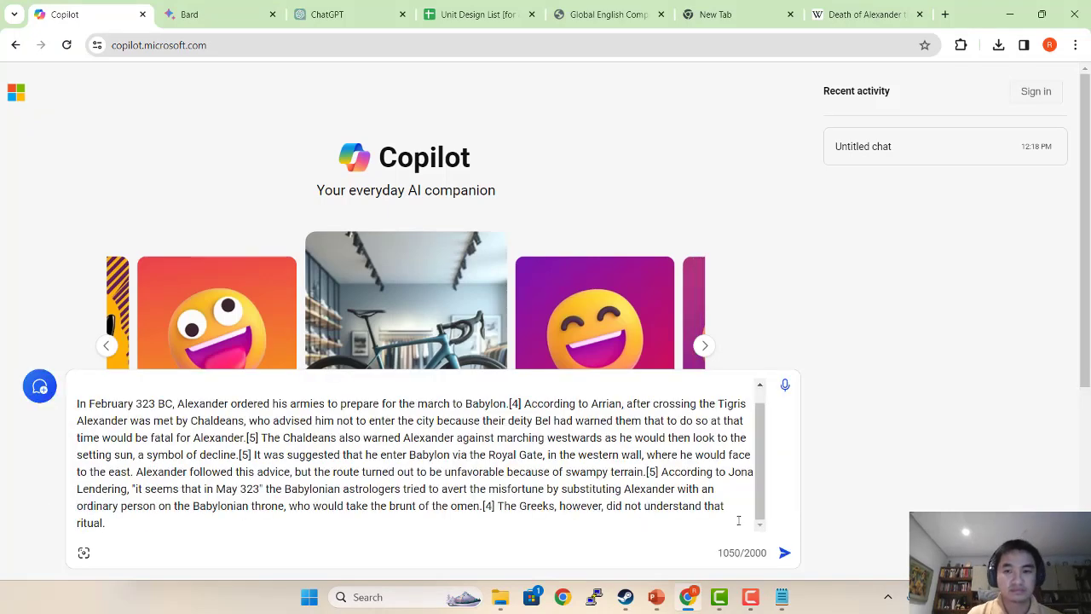
{"action": "left_click", "coordinate": [784, 552]}
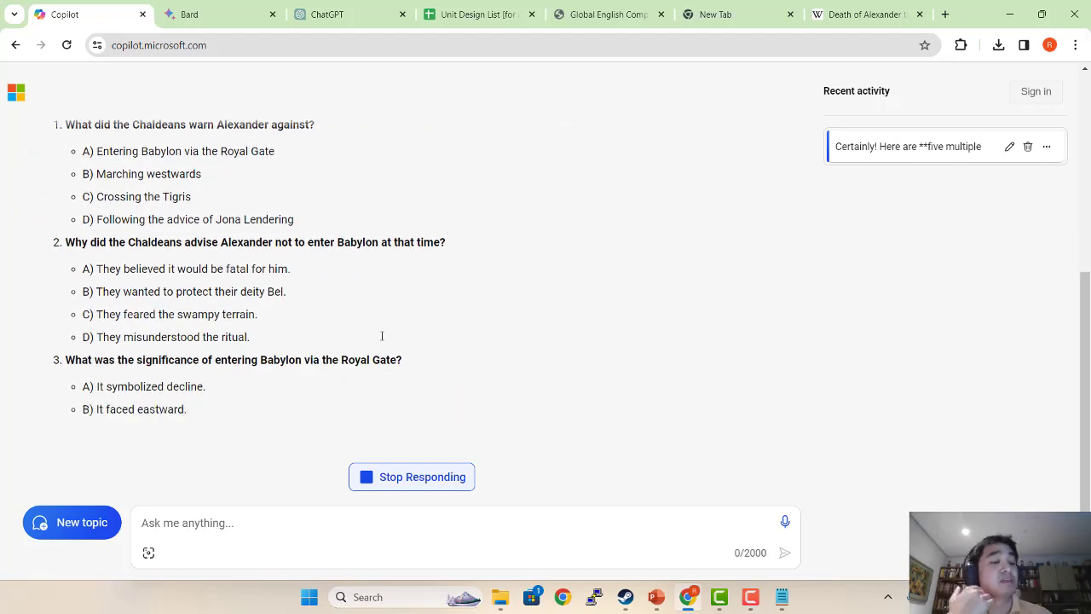
{"action": "scroll", "coordinate": [293, 402], "scroll_direction": "up", "scroll_amount": 3}
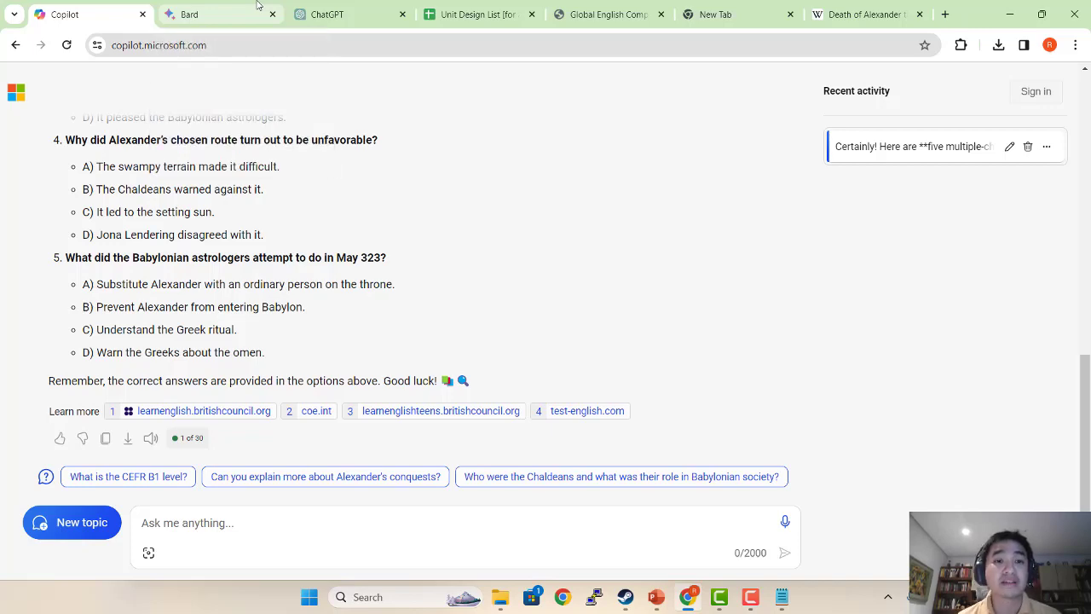
Switch to the PowerPoint slide "Example prompts (0 vs multishot)" and copy the multi-shot request with its example question and options A to D.
{"action": "key", "text": "alt+Tab"}
{"action": "key", "text": "alt+Tab"}
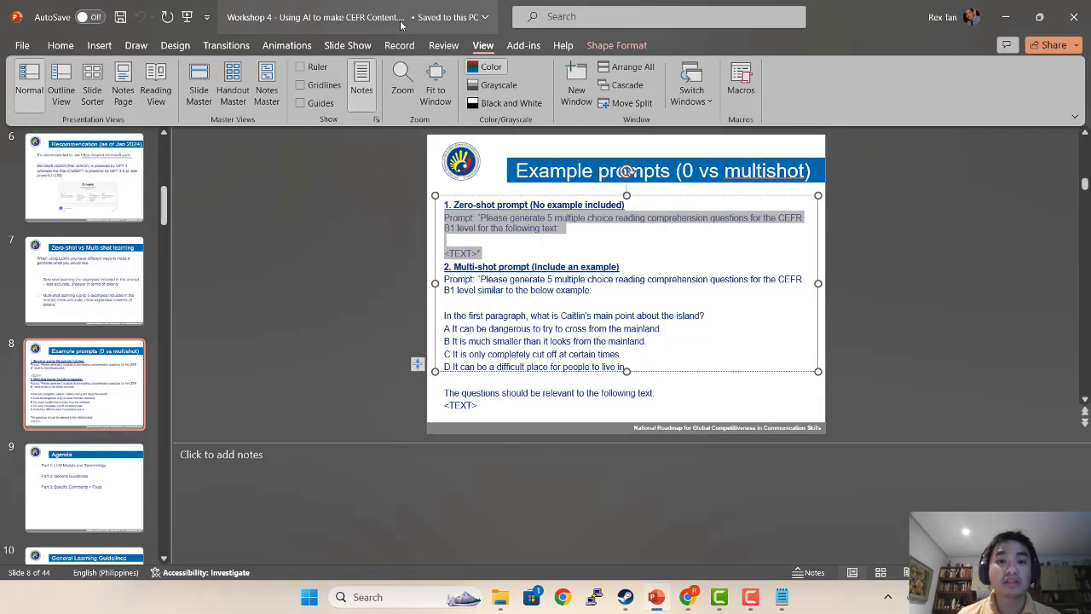
{"action": "left_click", "coordinate": [580, 292]}
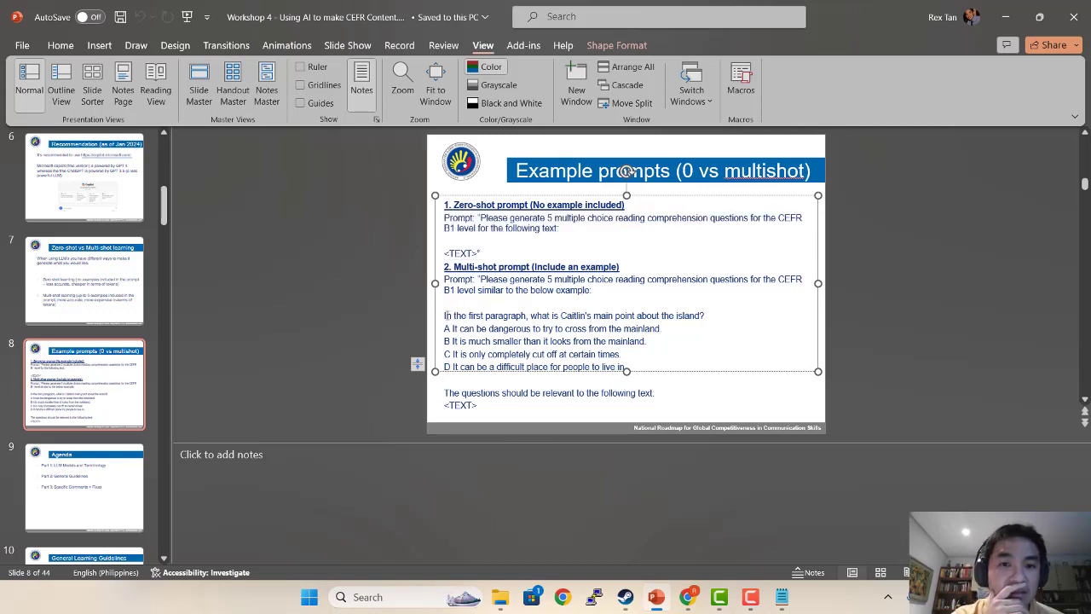
{"action": "left_click_drag", "start_coordinate": [449, 315], "coordinate": [591, 369]}
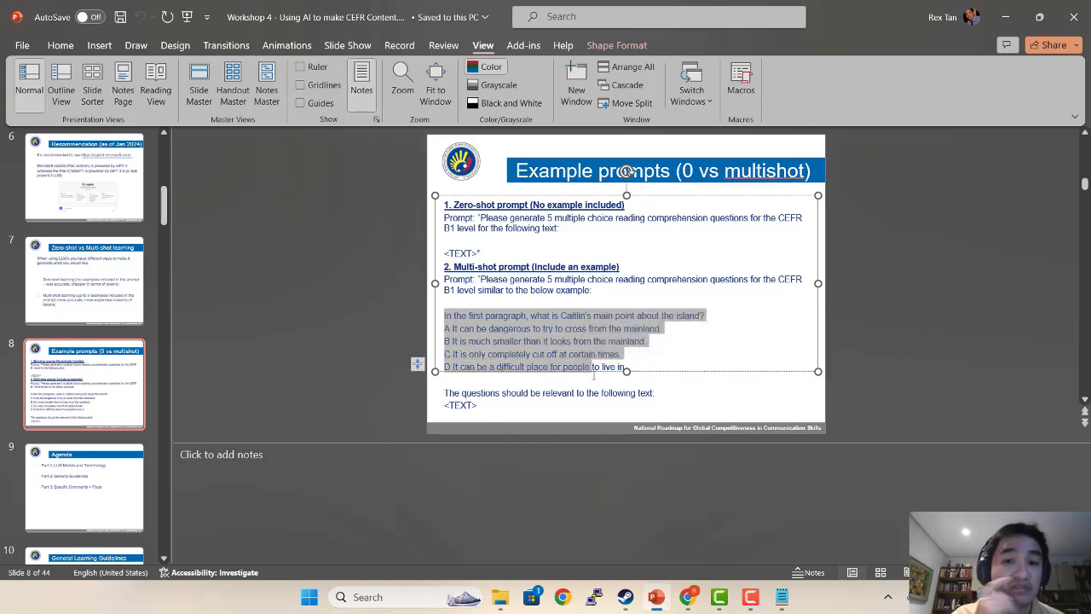
{"action": "left_click", "coordinate": [526, 340]}
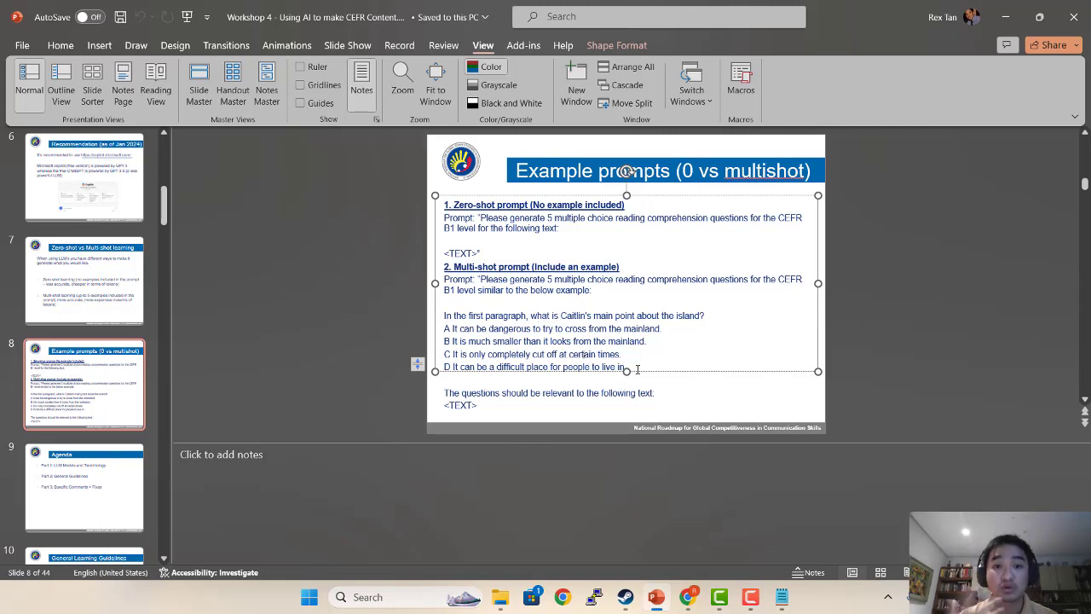
{"action": "left_click_drag", "start_coordinate": [629, 367], "coordinate": [476, 280]}
{"action": "key", "text": "ctrl+c"}
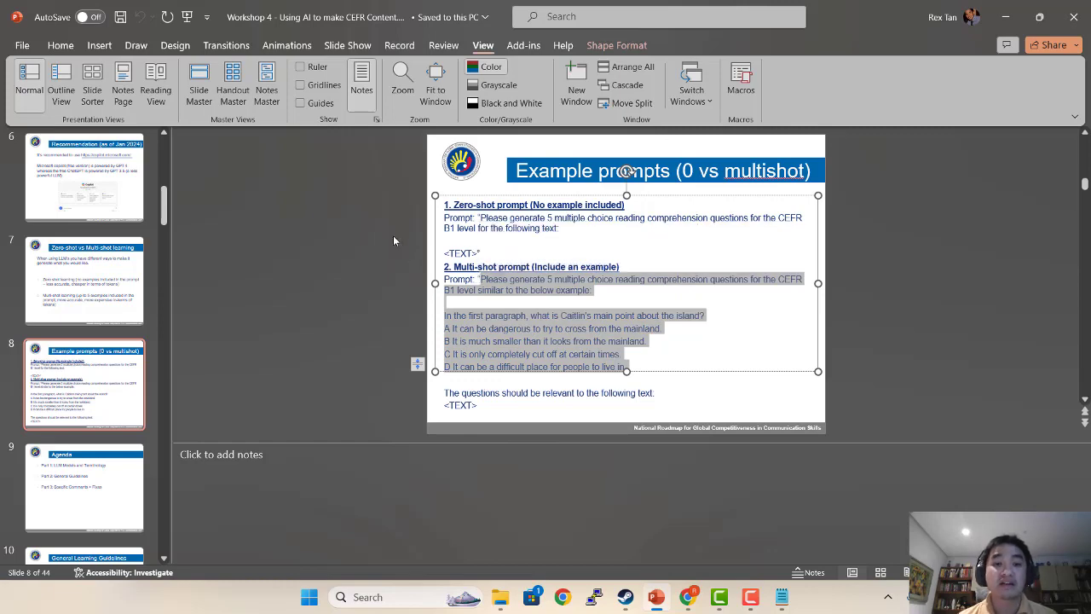
Replace the zero-shot request line in the Notepad prompt with the copied multi-shot request and example question.
{"action": "key", "text": "alt+Tab"}
{"action": "key", "text": "alt+Tab"}
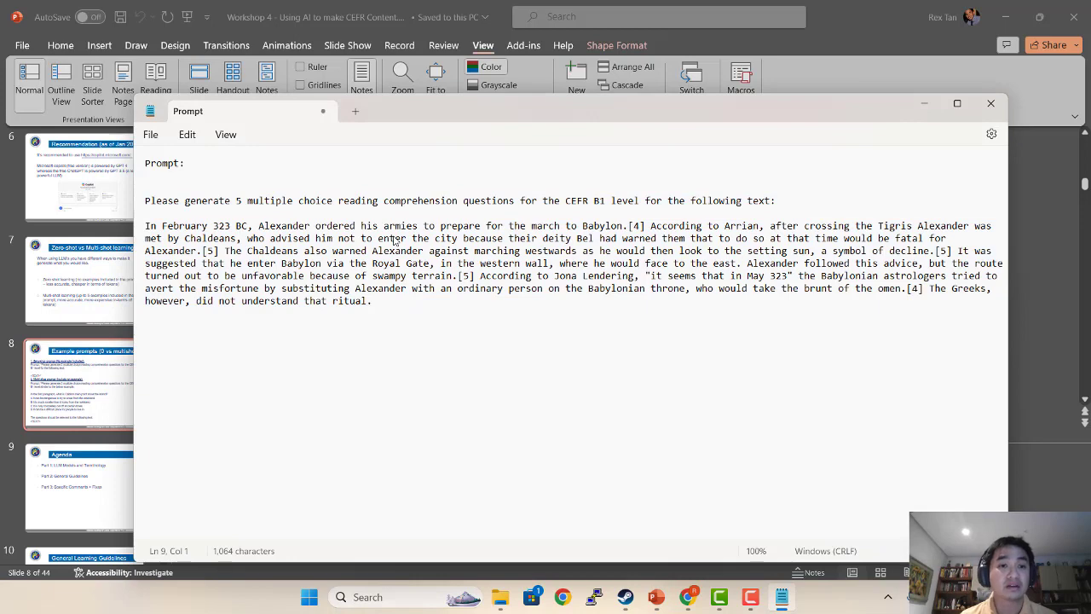
{"action": "triple_click", "coordinate": [148, 202]}
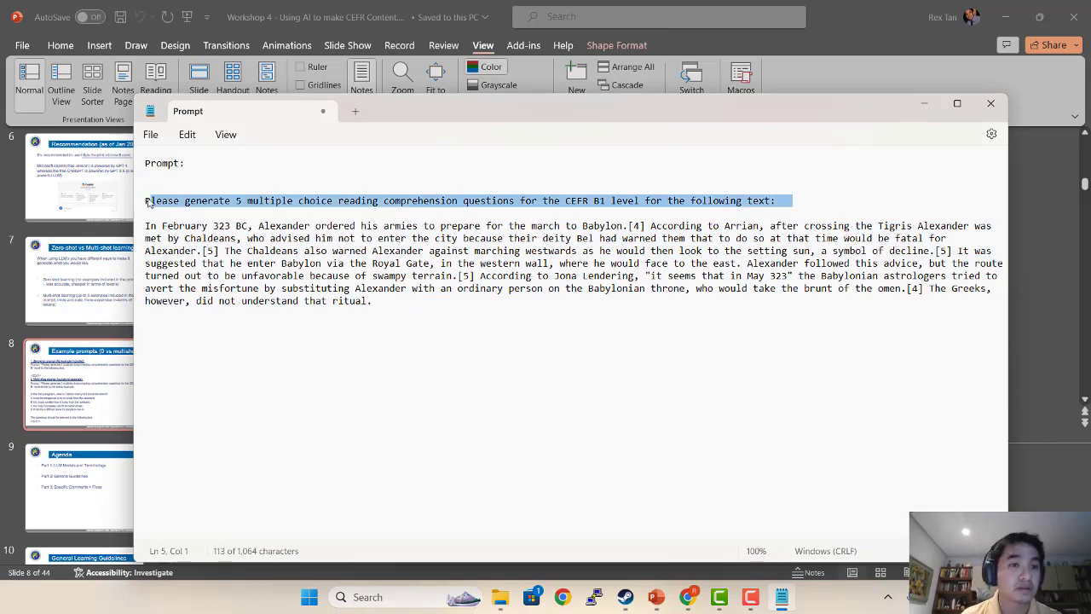
{"action": "key", "text": "ctrl+v"}
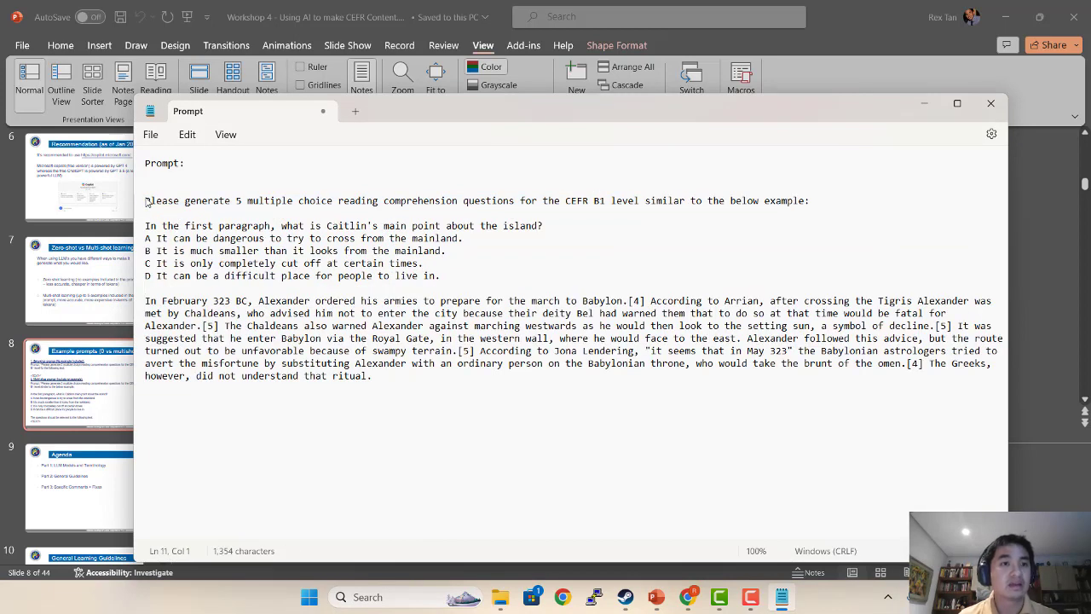
Insert a line reading "Text:" directly above the Alexander passage, below the example question.
{"action": "left_click_drag", "start_coordinate": [439, 275], "coordinate": [145, 225]}
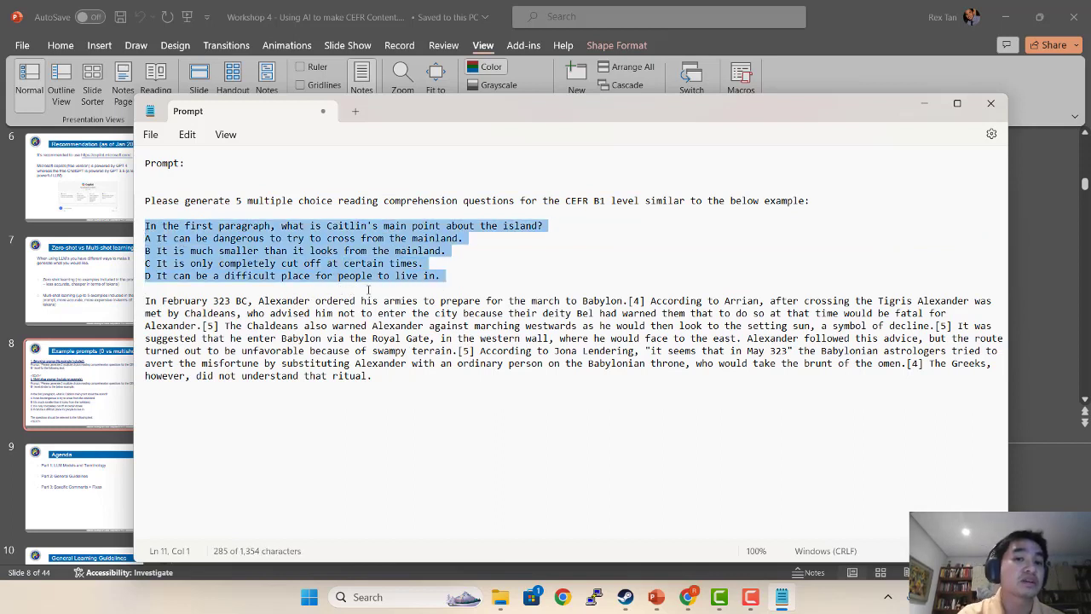
{"action": "left_click_drag", "start_coordinate": [458, 285], "coordinate": [122, 232]}
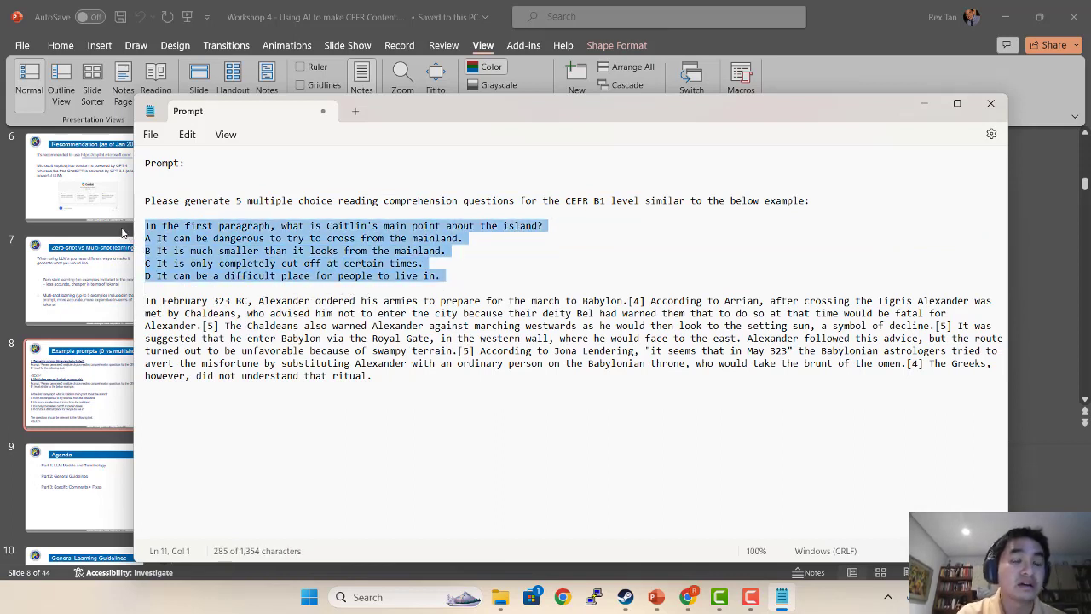
{"action": "left_click", "coordinate": [333, 326]}
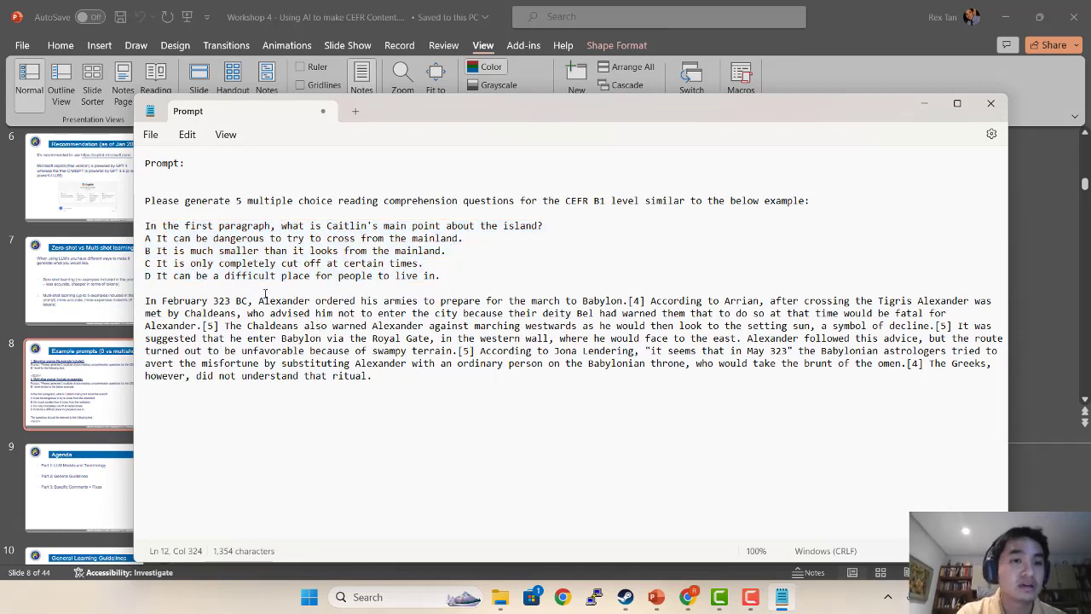
{"action": "left_click", "coordinate": [266, 293]}
{"action": "key", "text": "Return"}
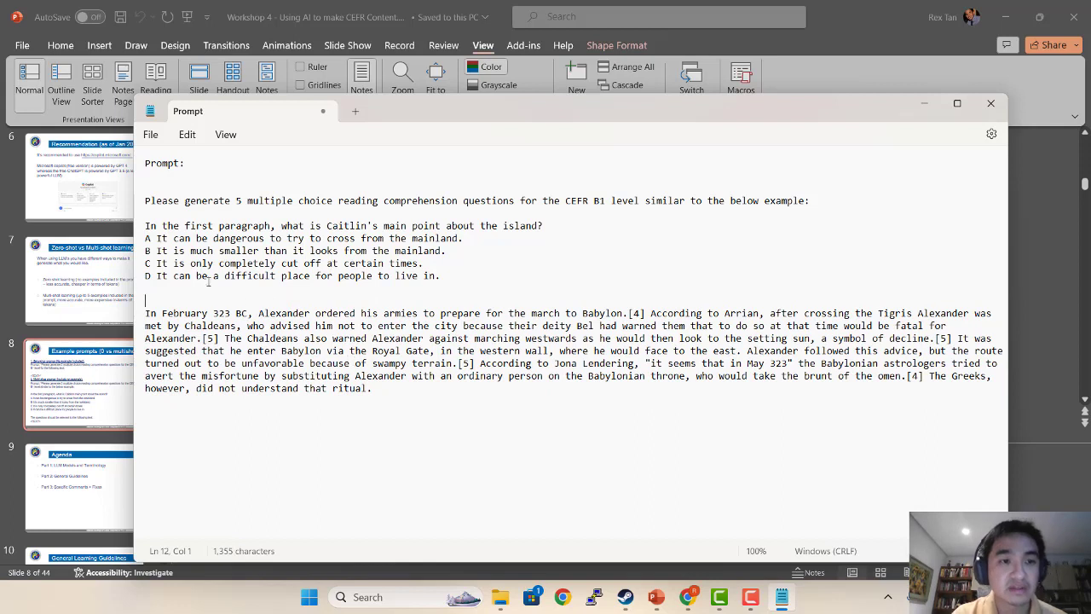
{"action": "left_click_drag", "start_coordinate": [146, 226], "coordinate": [443, 278]}
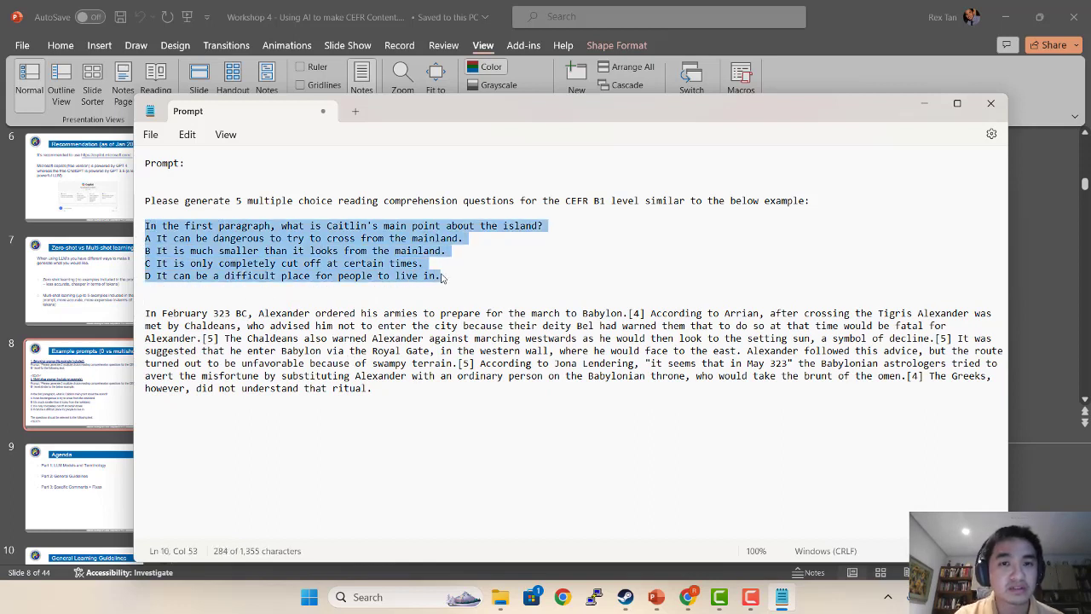
{"action": "left_click", "coordinate": [454, 279]}
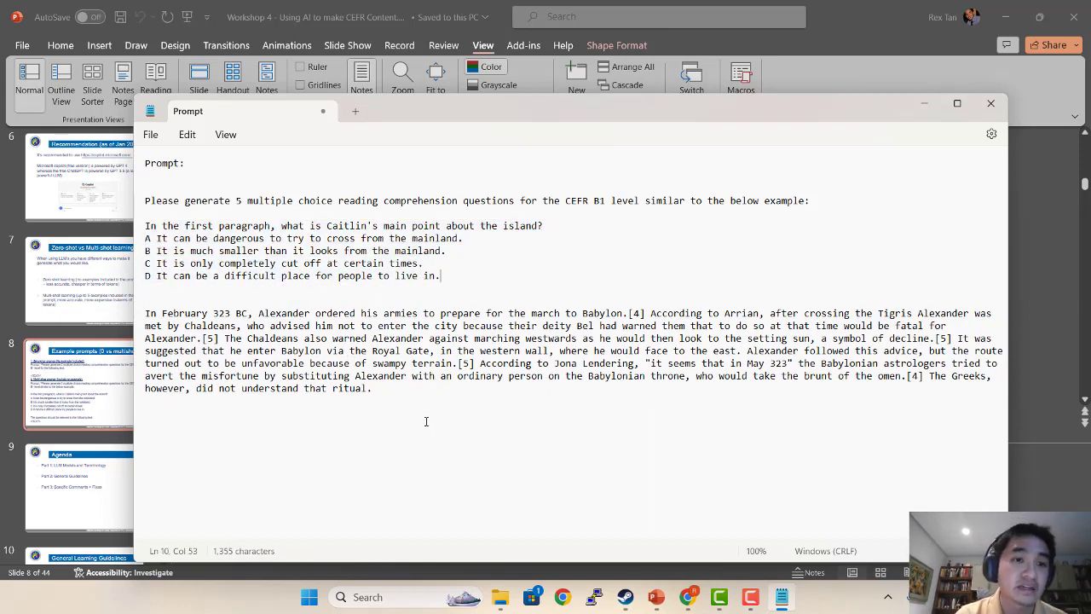
{"action": "left_click_drag", "start_coordinate": [383, 413], "coordinate": [125, 197]}
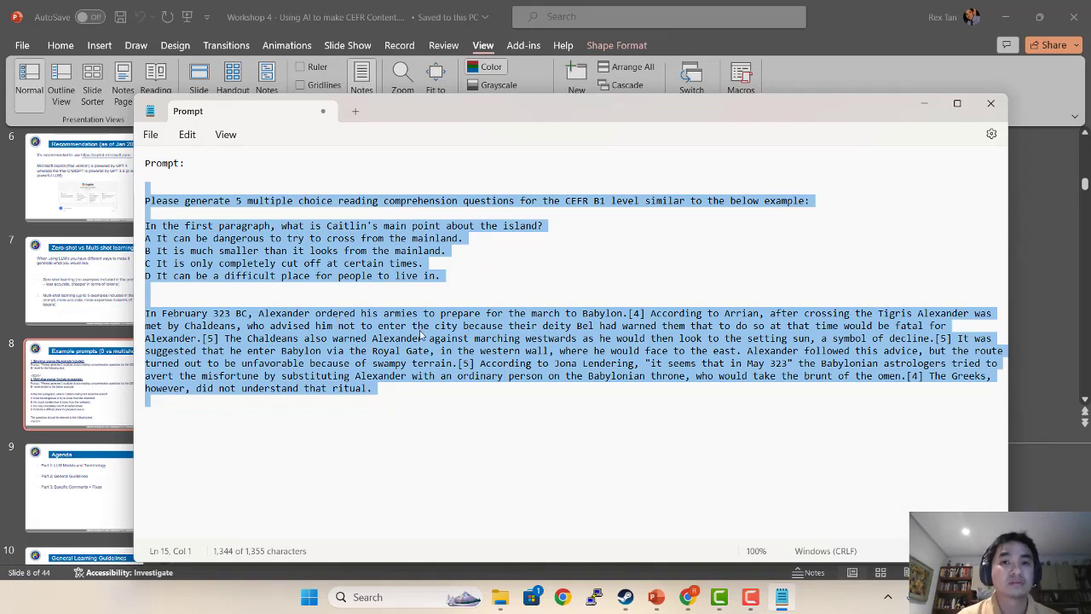
{"action": "left_click", "coordinate": [322, 296]}
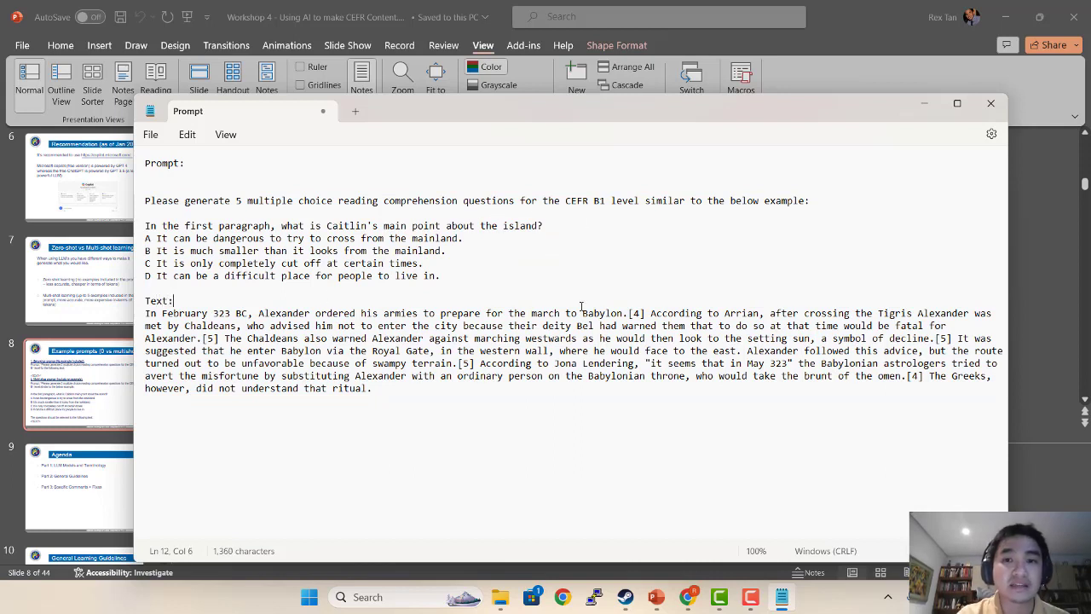
Copy the multi-shot request with its example question and Alexander passage from Notepad, and reload the Copilot page in the browser.
{"action": "left_click_drag", "start_coordinate": [389, 397], "coordinate": [140, 206]}
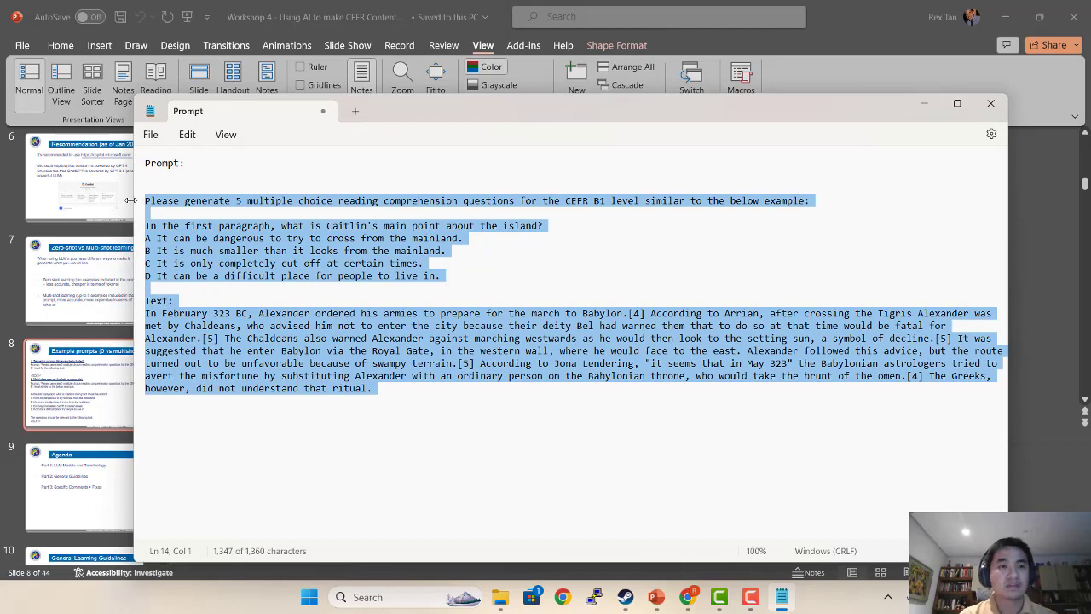
{"action": "key", "text": "alt+Tab"}
{"action": "key", "text": "alt+Tab"}
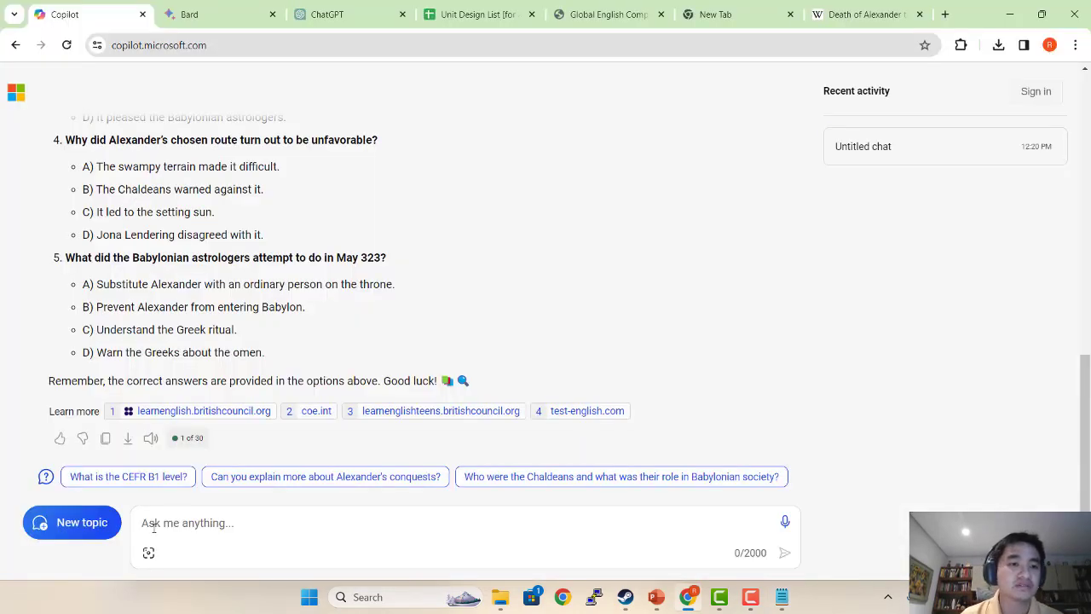
{"action": "left_click", "coordinate": [154, 528]}
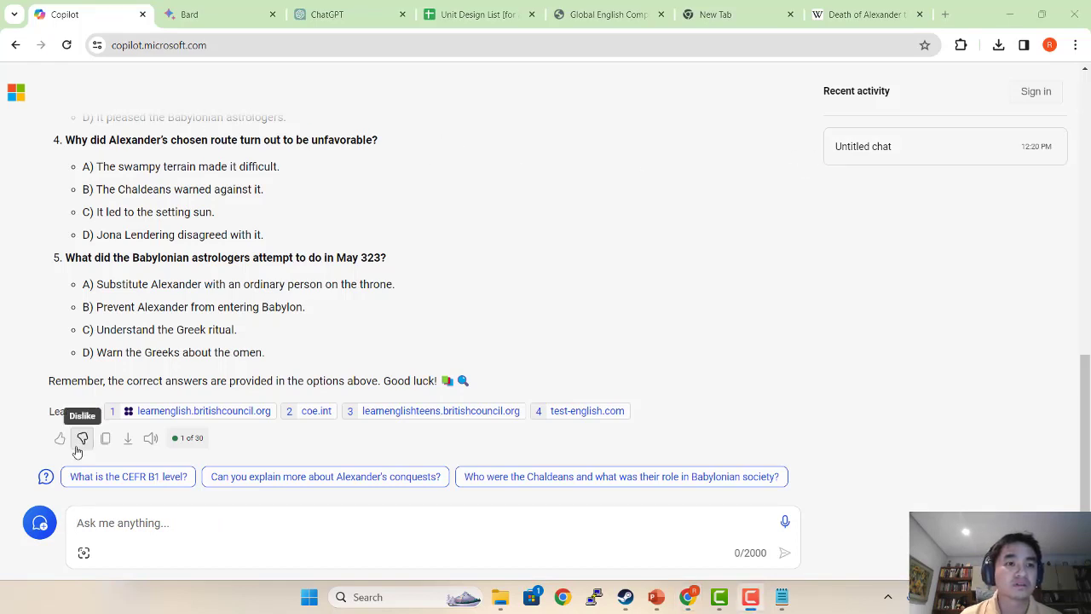
{"action": "left_click", "coordinate": [67, 45]}
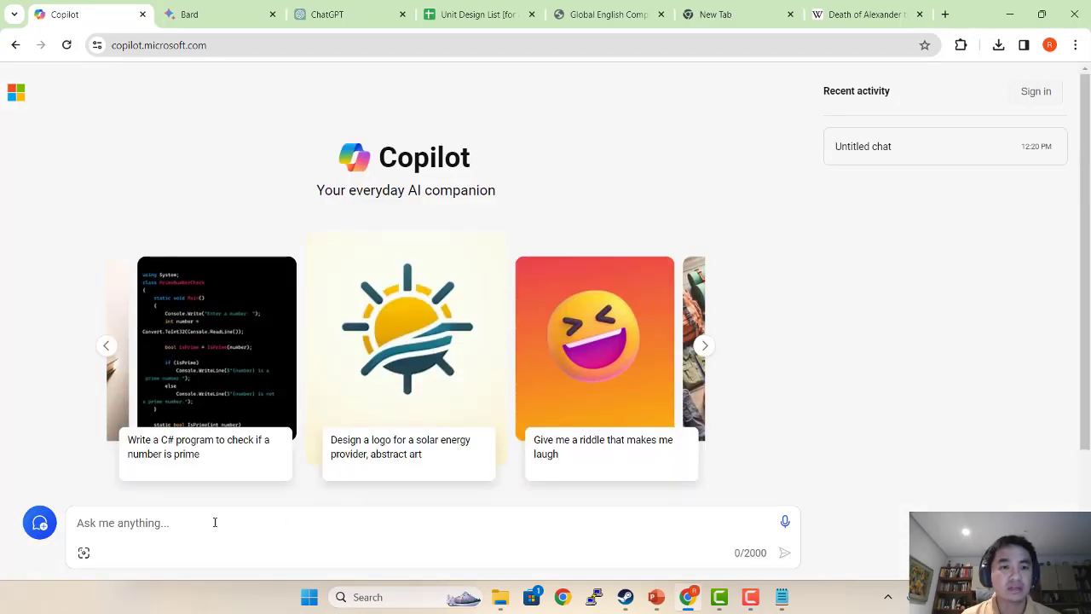
Submit the copied multi-shot prompt to Copilot and review the generated reading comprehension questions.
{"action": "left_click", "coordinate": [214, 522]}
{"action": "key", "text": "ctrl+v"}
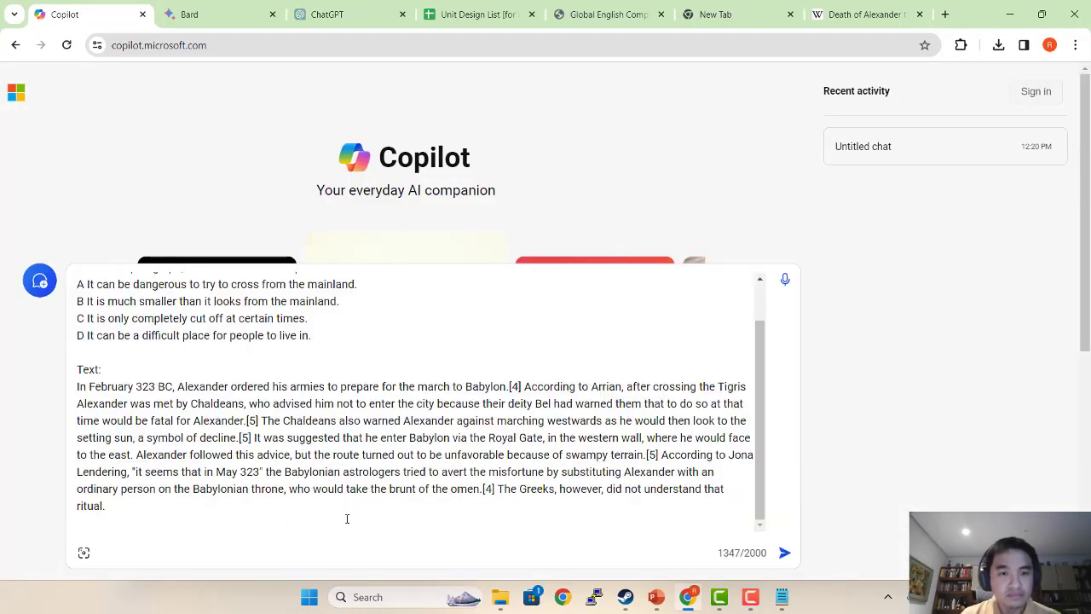
{"action": "left_click", "coordinate": [784, 552]}
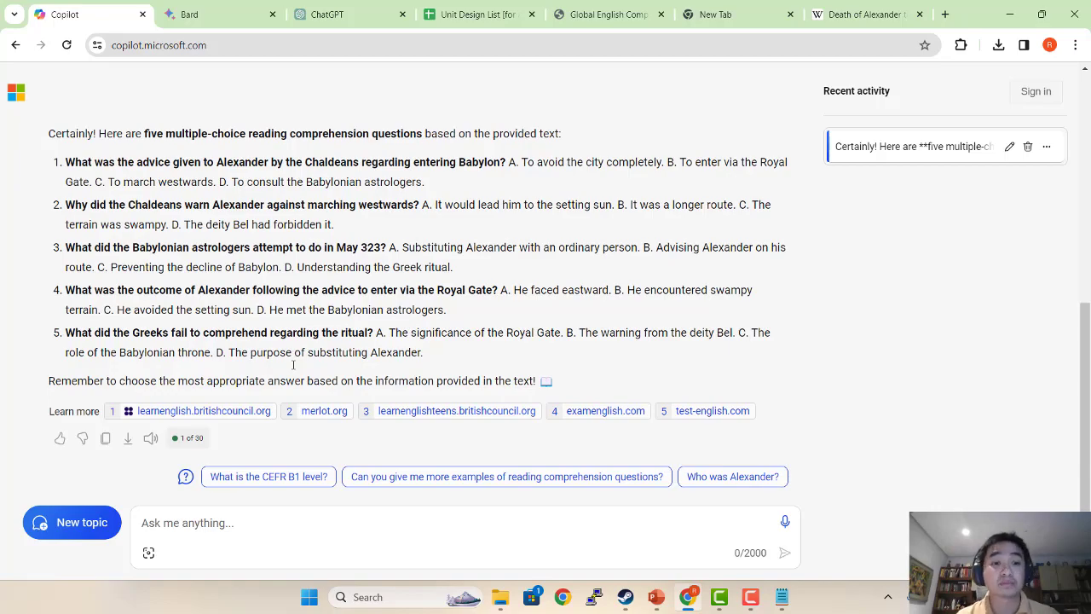
{"action": "scroll", "coordinate": [293, 365], "scroll_direction": "up", "scroll_amount": 4}
{"action": "scroll", "coordinate": [278, 275], "scroll_direction": "down", "scroll_amount": 4}
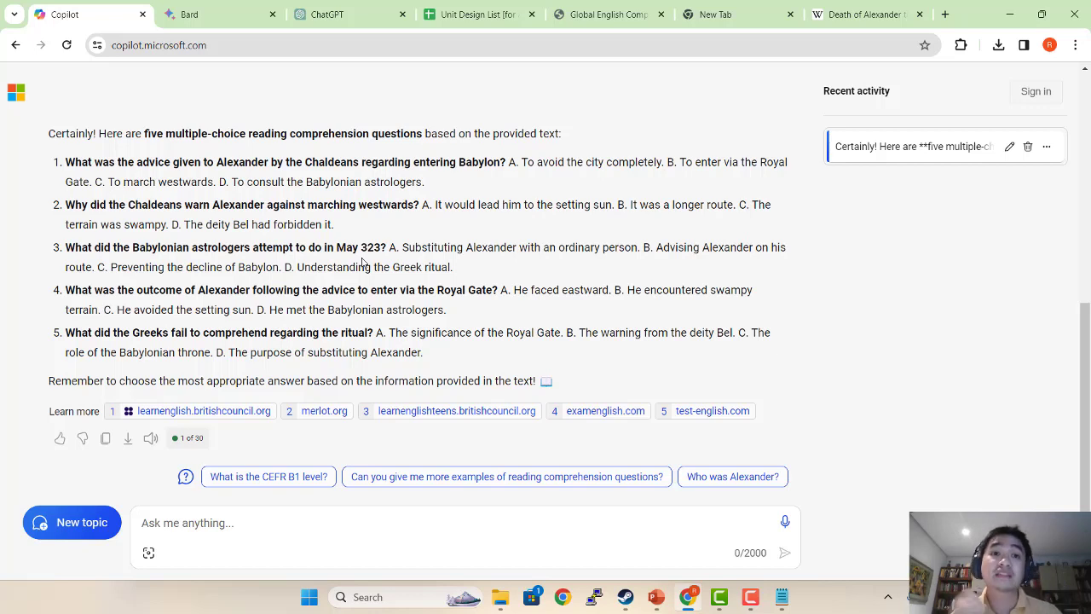
{"action": "key", "text": "alt+Tab"}
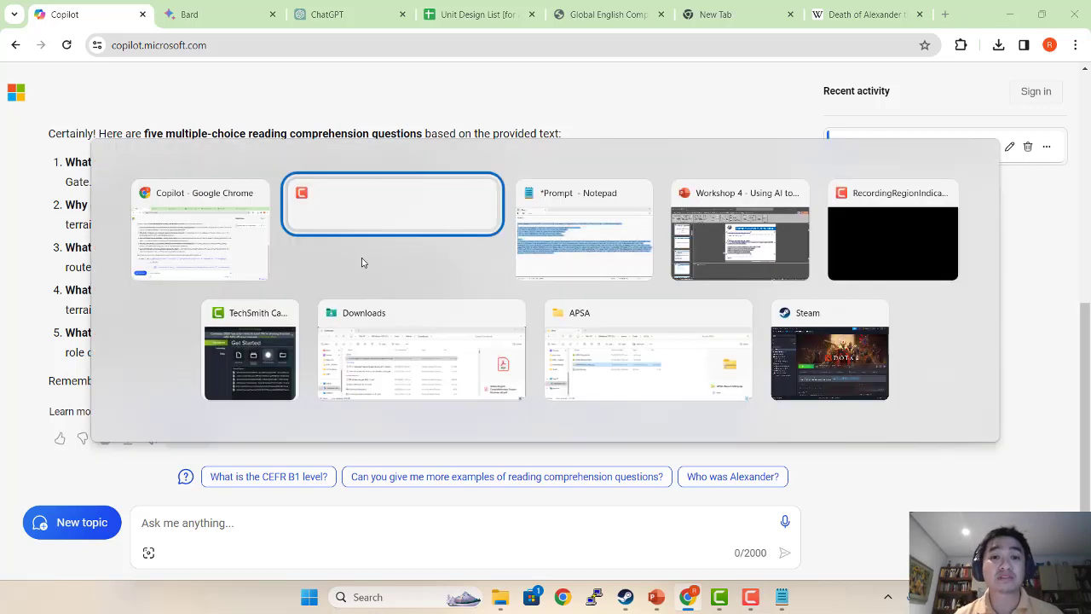
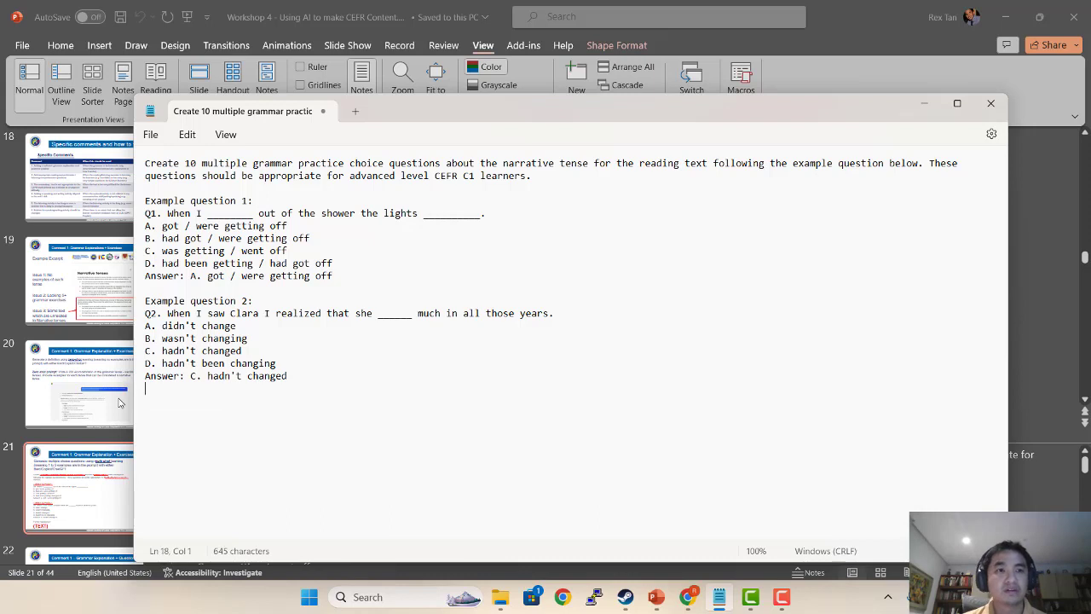
Insert a line reading "For the reading text:" between the narrative tense request and Example question 1 in the Notepad prompt.
{"action": "key", "text": "Up"}
{"action": "key", "text": "Up"}
{"action": "key", "text": "Up"}
{"action": "key", "text": "Up"}
{"action": "key", "text": "Up"}
{"action": "key", "text": "Up"}
{"action": "key", "text": "Up"}
{"action": "key", "text": "Up"}
{"action": "key", "text": "Return"}
{"action": "key", "text": "Up"}
{"action": "type", "text": "For the reading text:"}
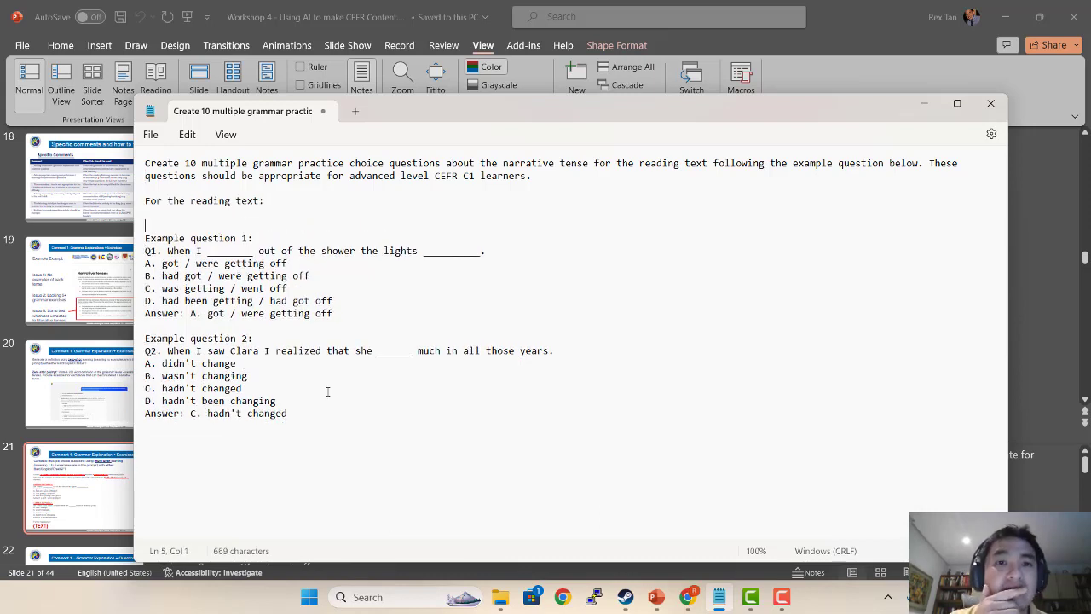
{"action": "left_click_drag", "start_coordinate": [504, 163], "coordinate": [590, 161]}
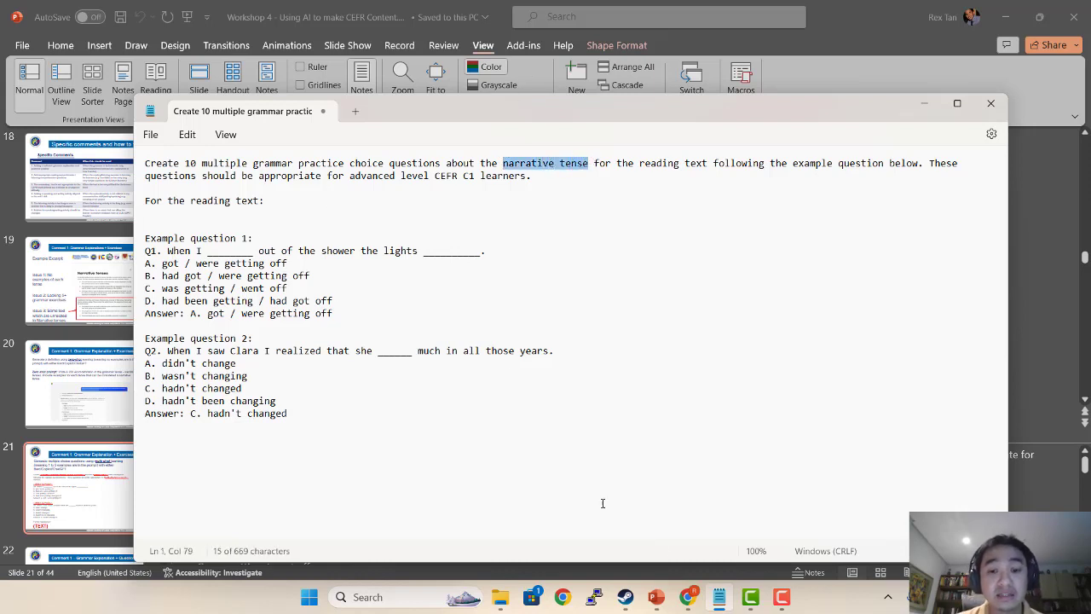
Copy the lists of art forms, reasons and places from page 15 of the modules PDF into the Notepad prompt under "For the reading text:".
{"action": "left_click", "coordinate": [687, 597]}
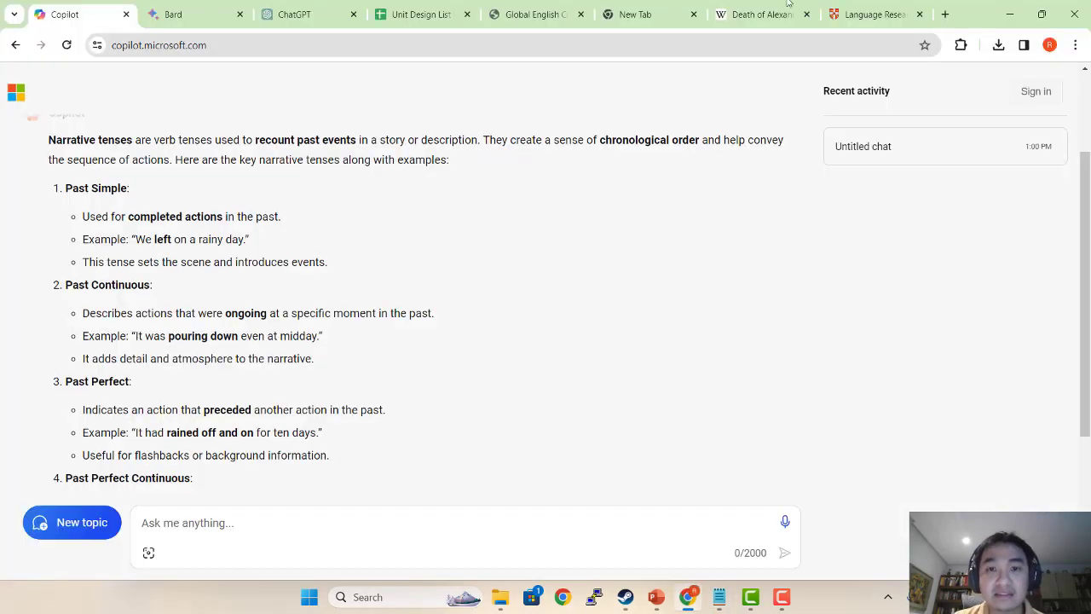
{"action": "left_click", "coordinate": [869, 14]}
{"action": "left_click", "coordinate": [533, 14]}
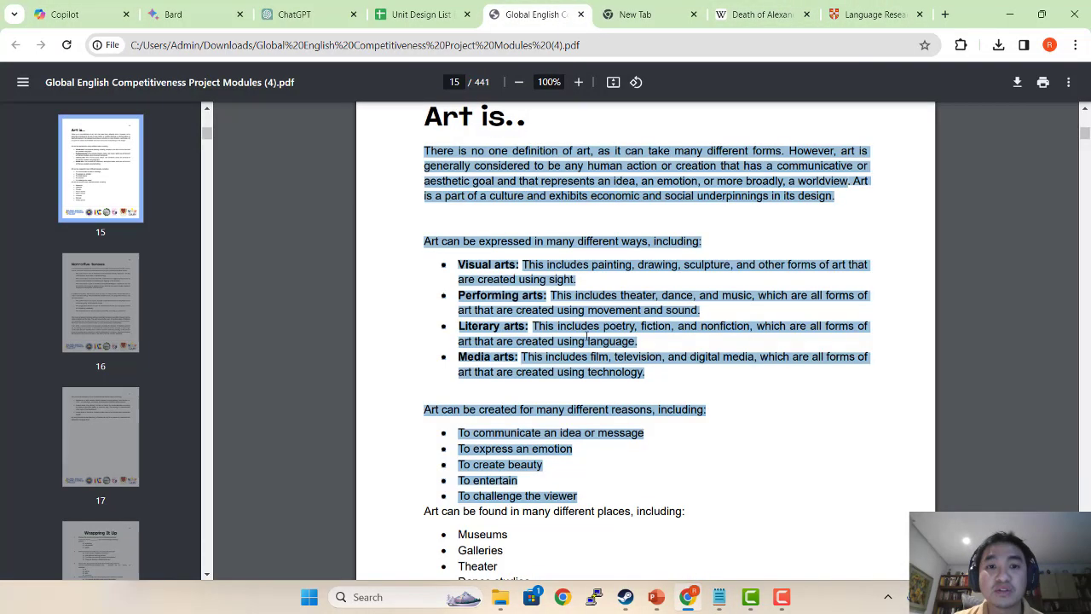
{"action": "left_click_drag", "start_coordinate": [427, 150], "coordinate": [420, 128]}
{"action": "scroll", "coordinate": [535, 503], "scroll_direction": "down", "scroll_amount": 3}
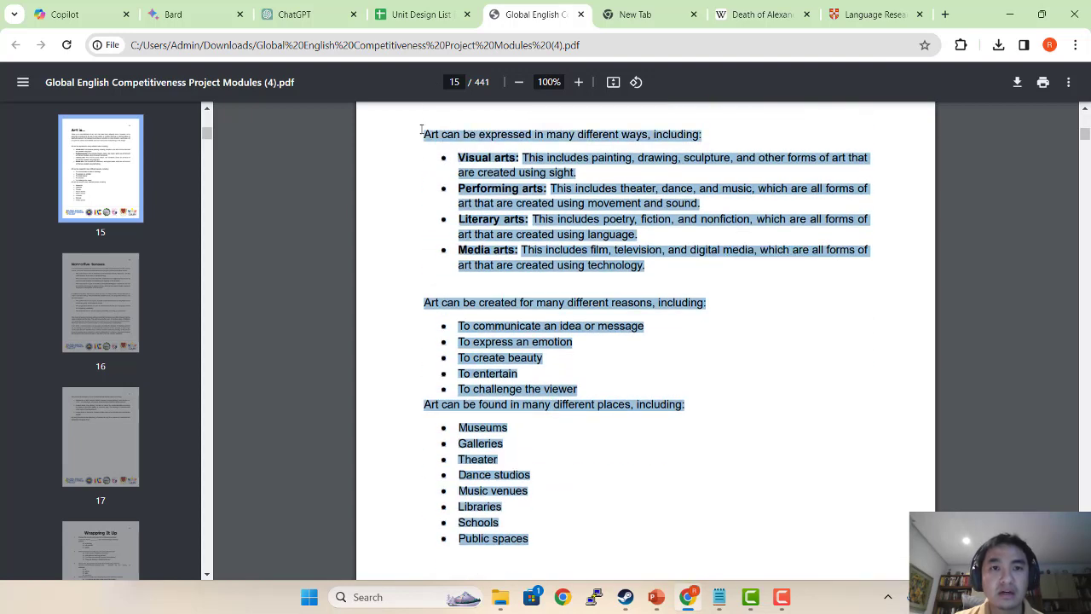
{"action": "scroll", "coordinate": [442, 188], "scroll_direction": "up", "scroll_amount": 1}
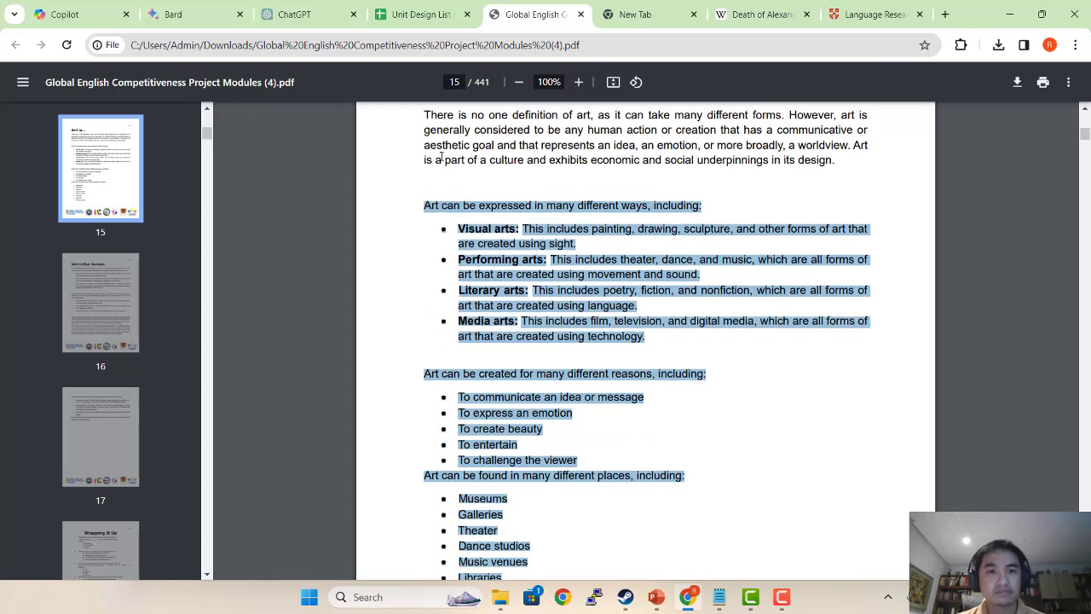
{"action": "key", "text": "alt+Tab"}
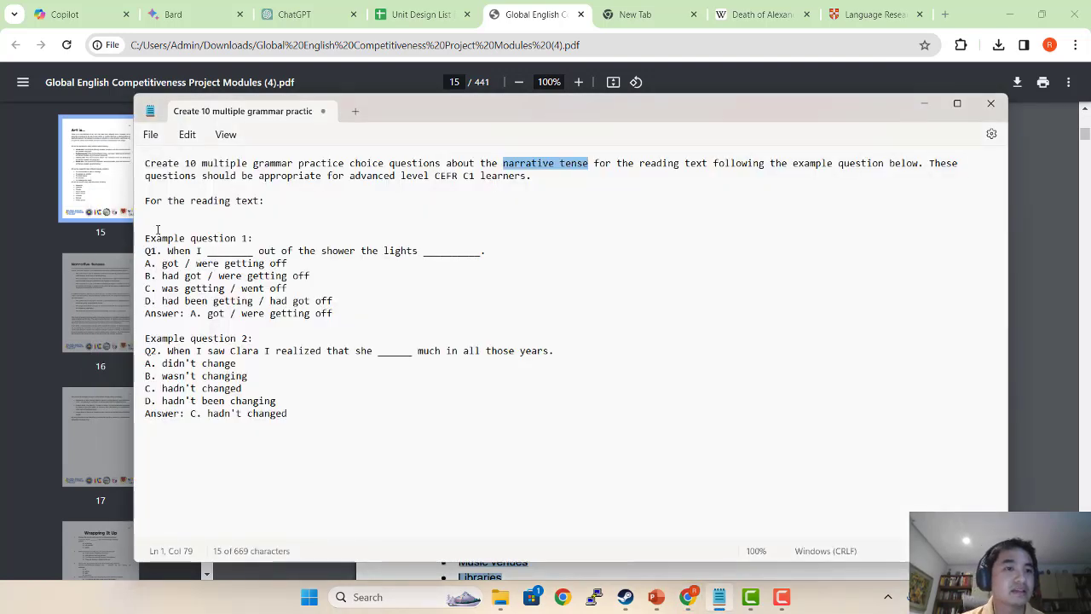
{"action": "left_click", "coordinate": [150, 220]}
{"action": "key", "text": "ctrl+v"}
Copy the opening paragraph of "Art is.." from the PDF and insert it above "Art can be expressed in many different ways" in the Notepad prompt.
{"action": "key", "text": "alt+Tab"}
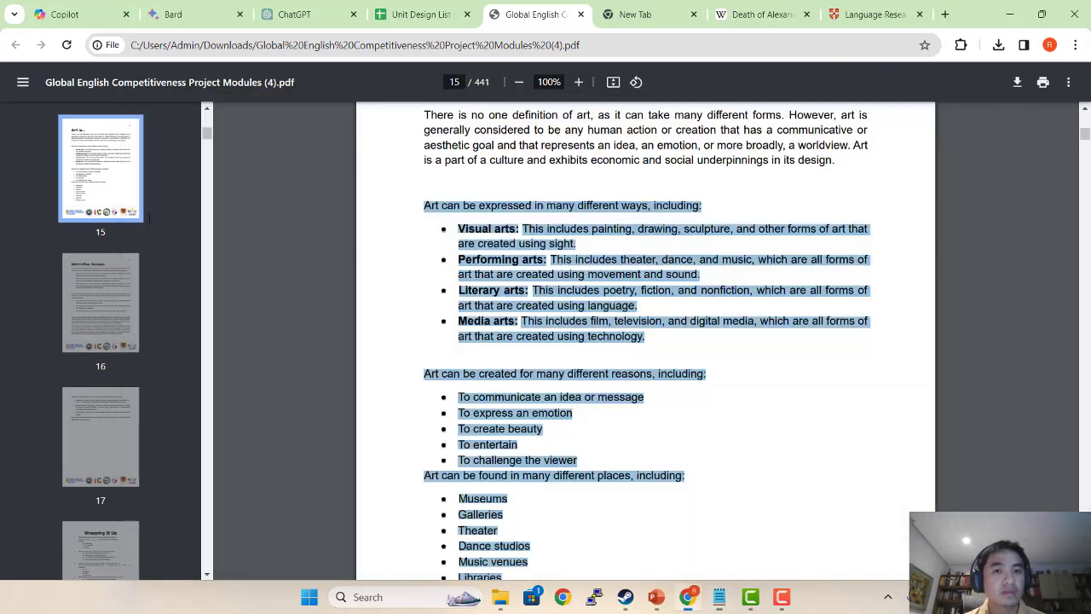
{"action": "scroll", "coordinate": [582, 243], "scroll_direction": "up", "scroll_amount": 3}
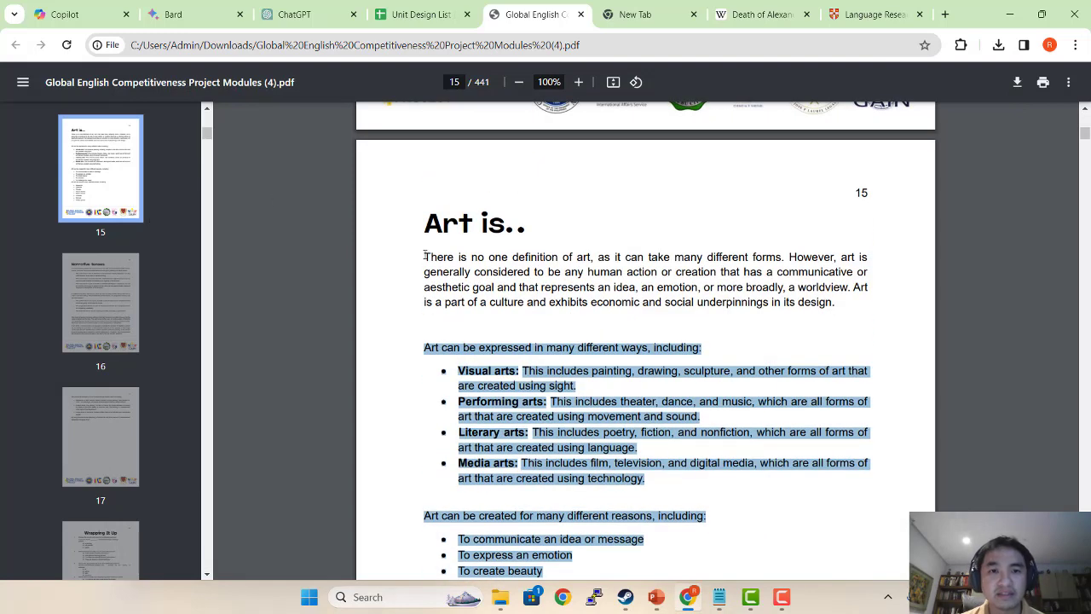
{"action": "left_click_drag", "start_coordinate": [425, 256], "coordinate": [901, 313]}
{"action": "key", "text": "ctrl+c"}
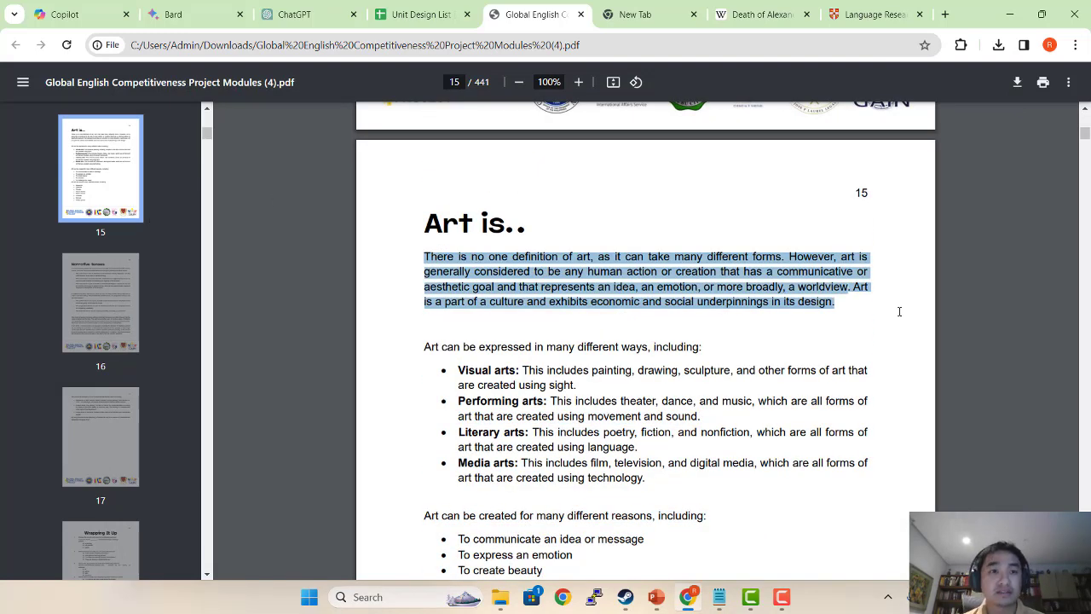
{"action": "key", "text": "alt+Tab"}
{"action": "left_click", "coordinate": [427, 215]}
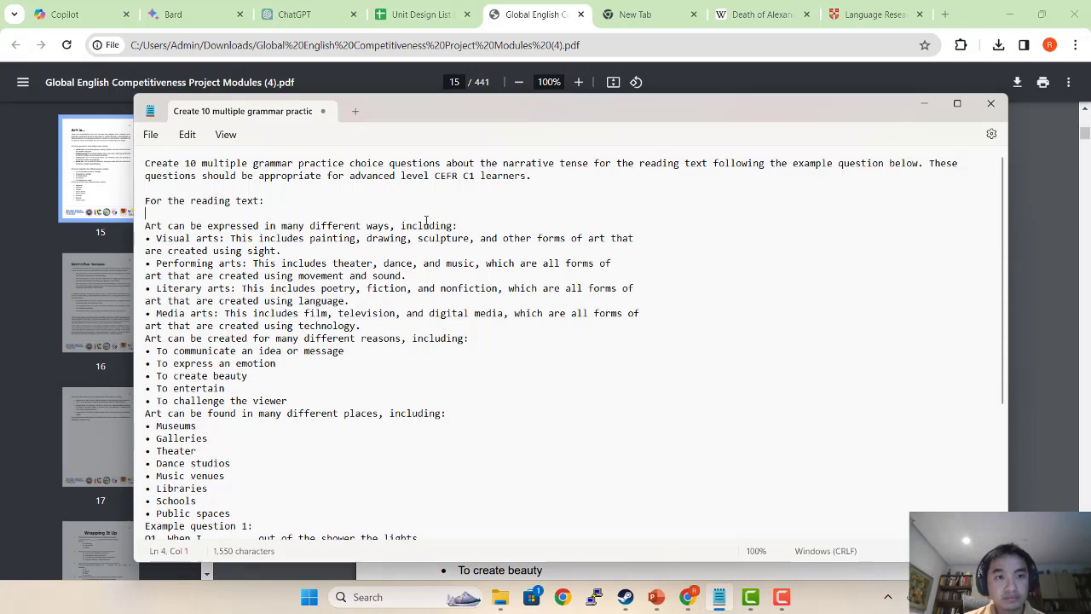
{"action": "key", "text": "Return"}
{"action": "key", "text": "ctrl+v"}
{"action": "key", "text": "Return"}
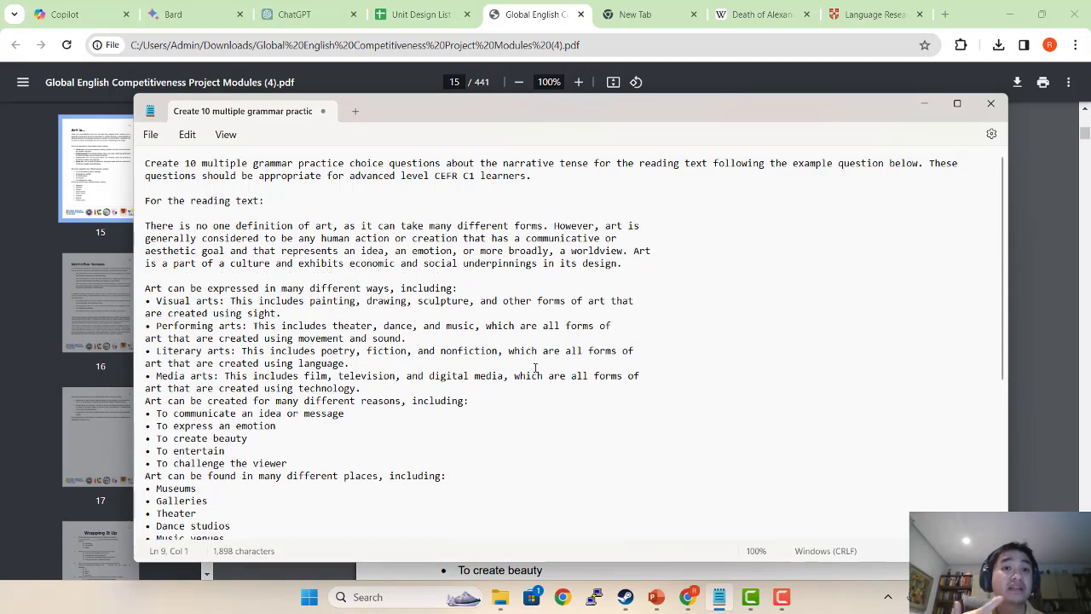
Insert two blank lines between "Public spaces" and Example question 1 in the prompt.
{"action": "scroll", "coordinate": [472, 370], "scroll_direction": "down", "scroll_amount": 3}
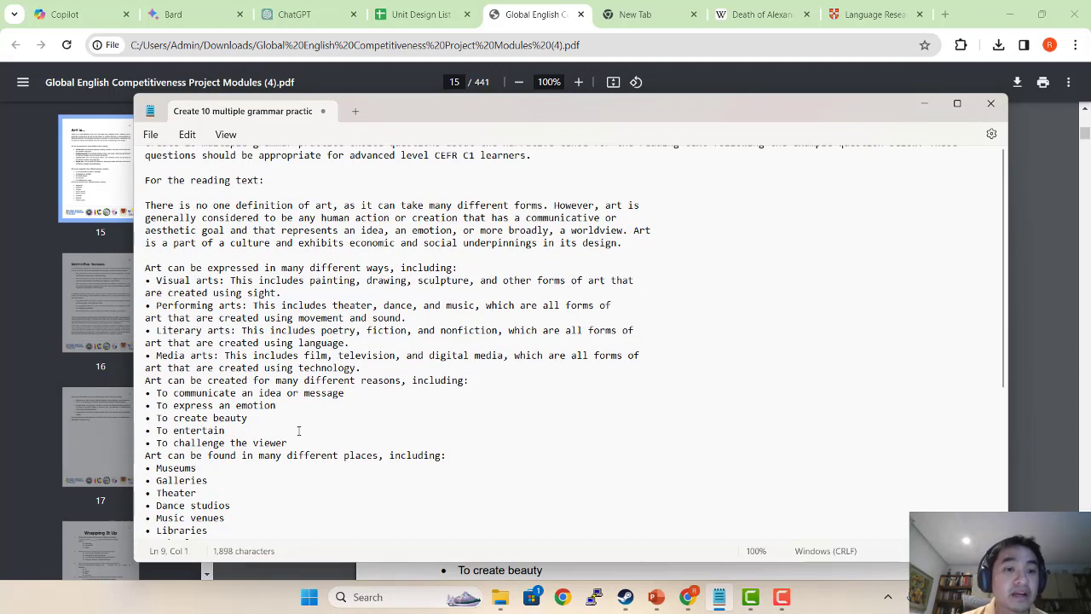
{"action": "key", "text": "Return"}
{"action": "key", "text": "Return"}
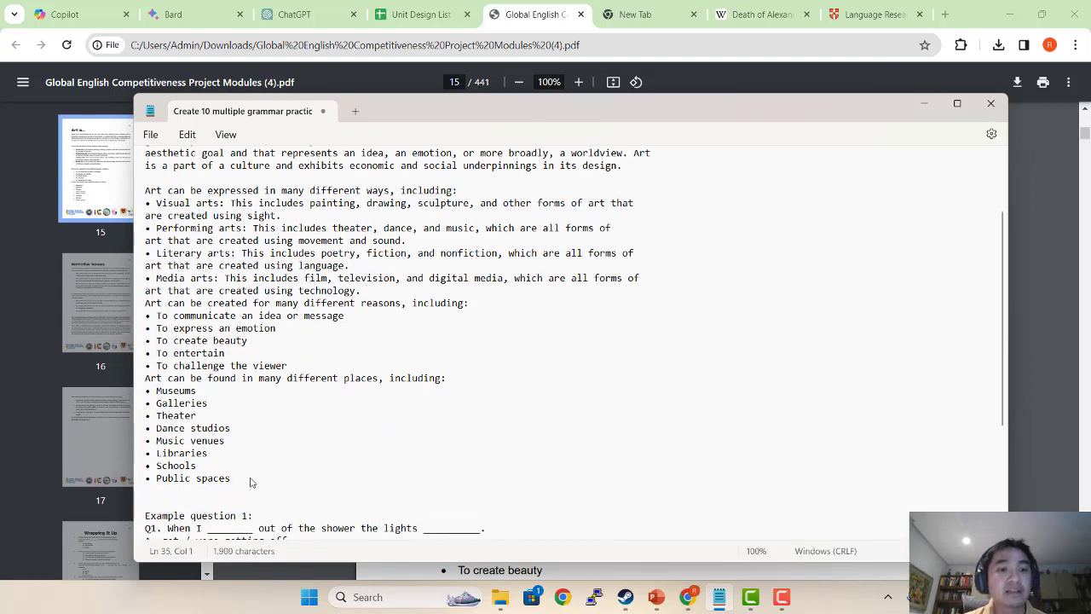
Review the assembled prompt, checking the reading text and the labels and content of Example questions 1 and 2.
{"action": "scroll", "coordinate": [250, 483], "scroll_direction": "up", "scroll_amount": 3}
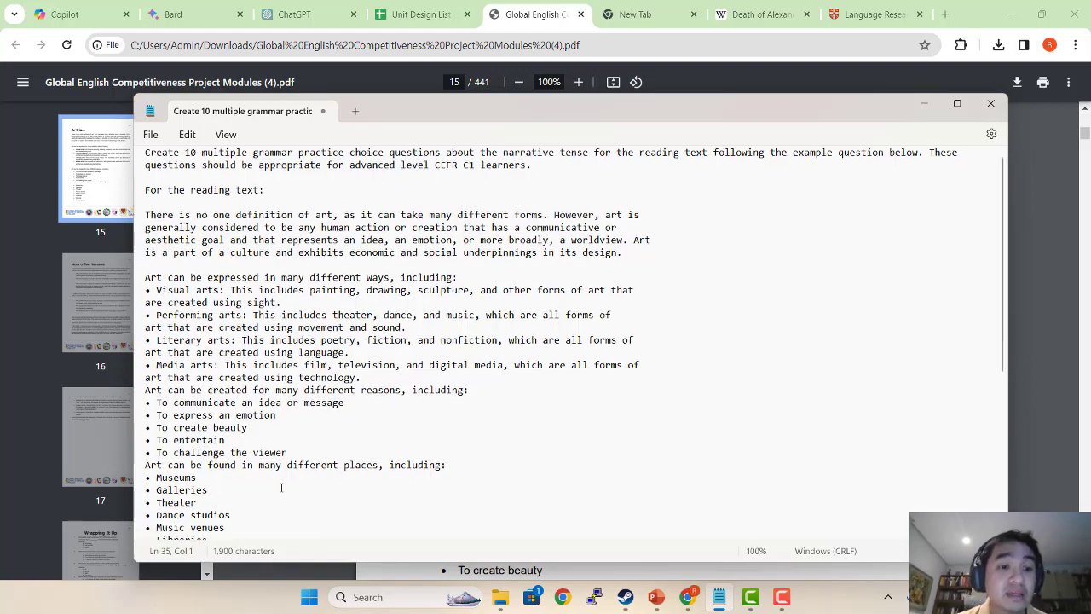
{"action": "scroll", "coordinate": [128, 344], "scroll_direction": "down", "scroll_amount": 8}
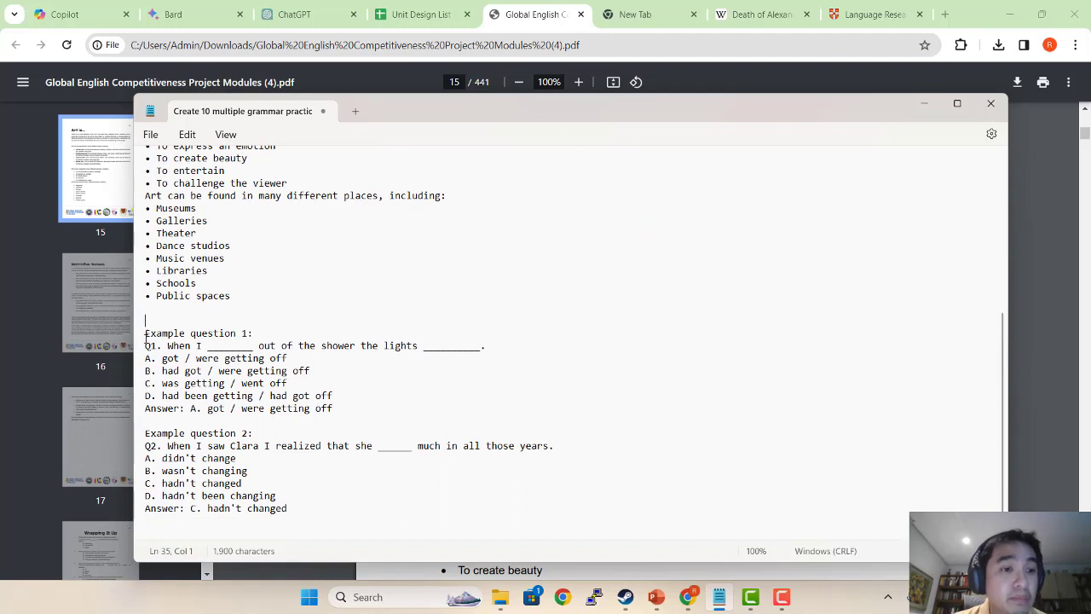
{"action": "left_click_drag", "start_coordinate": [146, 333], "coordinate": [252, 332]}
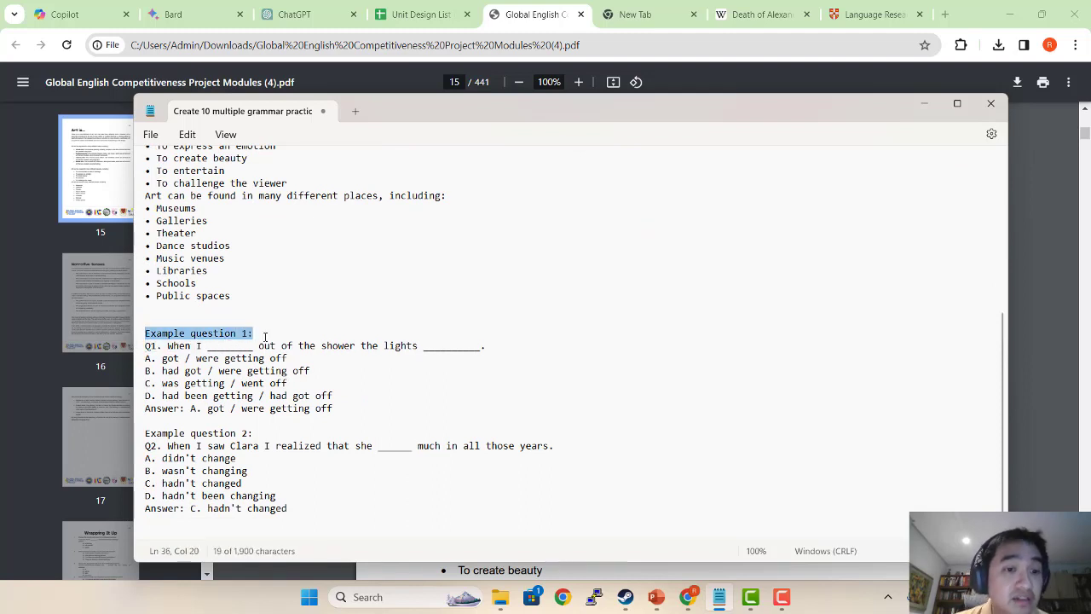
{"action": "left_click", "coordinate": [290, 383]}
{"action": "left_click_drag", "start_coordinate": [264, 435], "coordinate": [154, 433]}
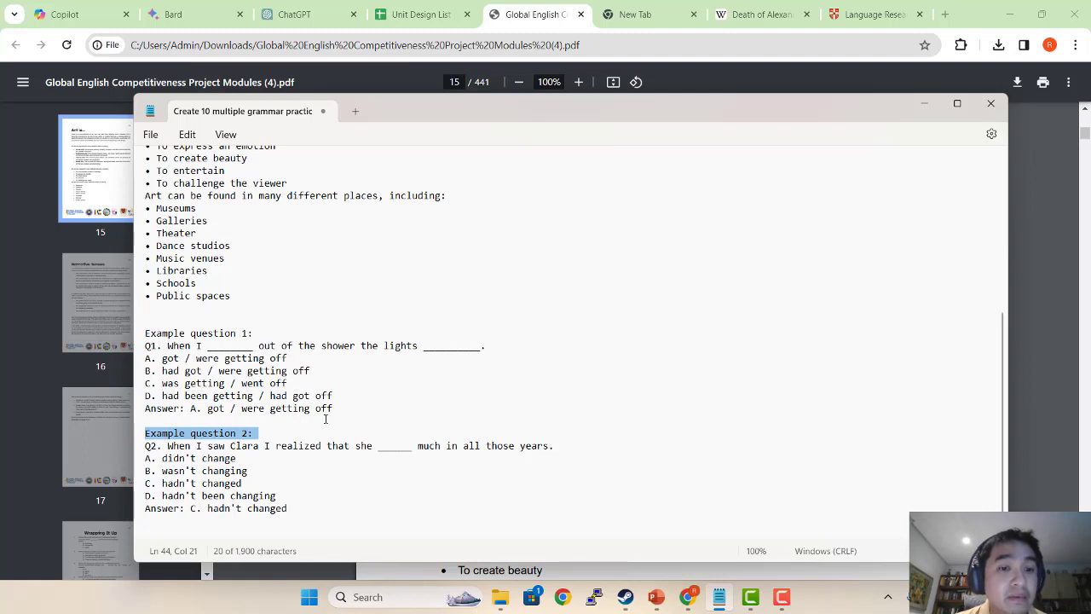
{"action": "left_click", "coordinate": [392, 446]}
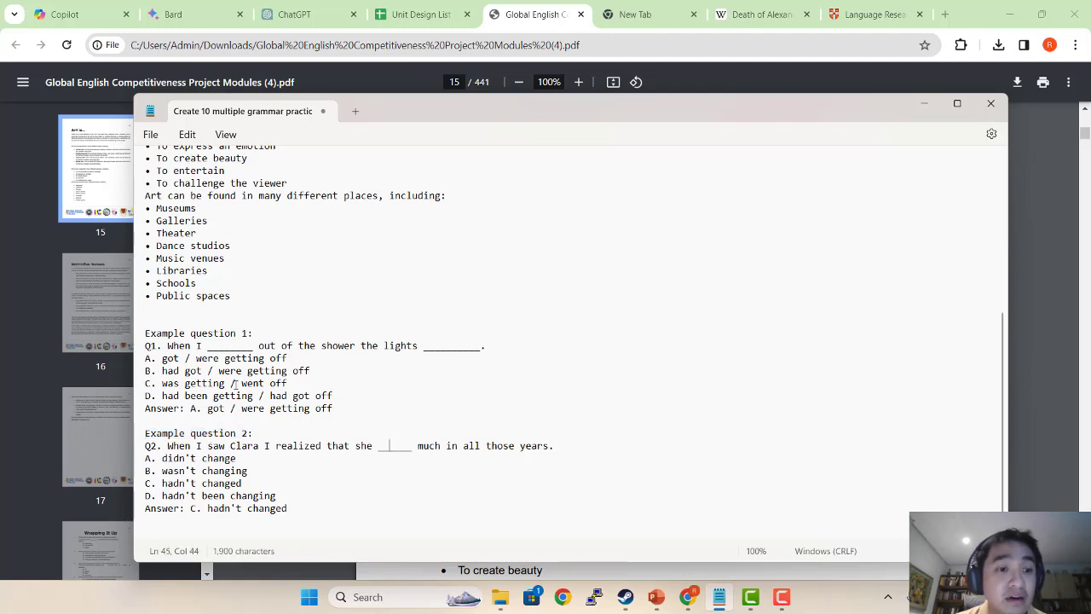
{"action": "left_click_drag", "start_coordinate": [254, 437], "coordinate": [154, 434]}
{"action": "left_click", "coordinate": [262, 465]}
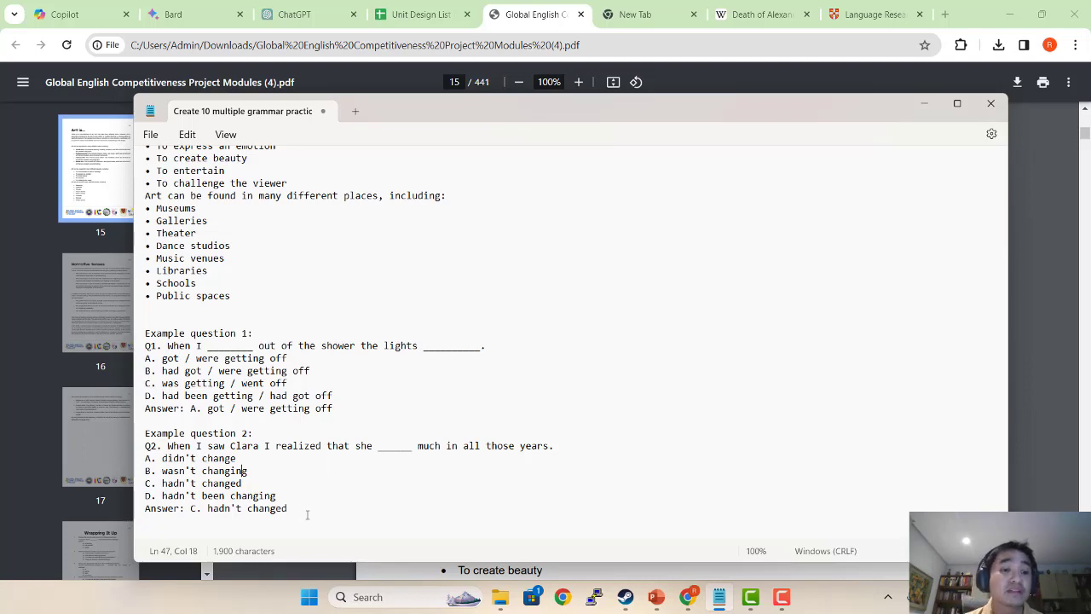
Copy the entire narrative tense prompt from Notepad and submit it to Copilot in the browser.
{"action": "left_click_drag", "start_coordinate": [307, 514], "coordinate": [299, 137]}
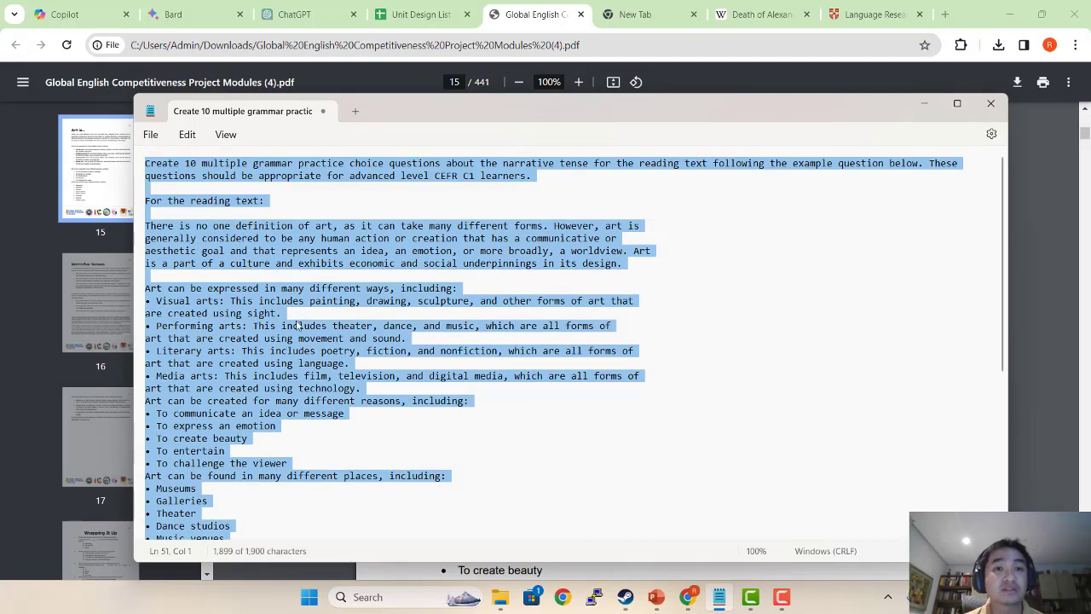
{"action": "key", "text": "alt+Tab"}
{"action": "left_click", "coordinate": [162, 5]}
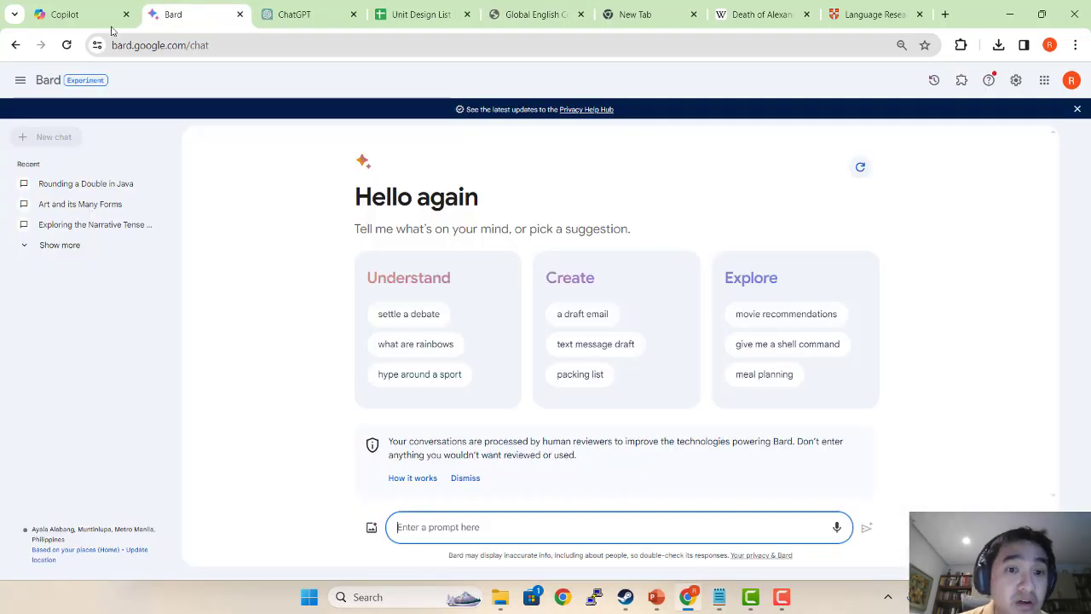
{"action": "left_click", "coordinate": [110, 7]}
{"action": "left_click", "coordinate": [236, 520]}
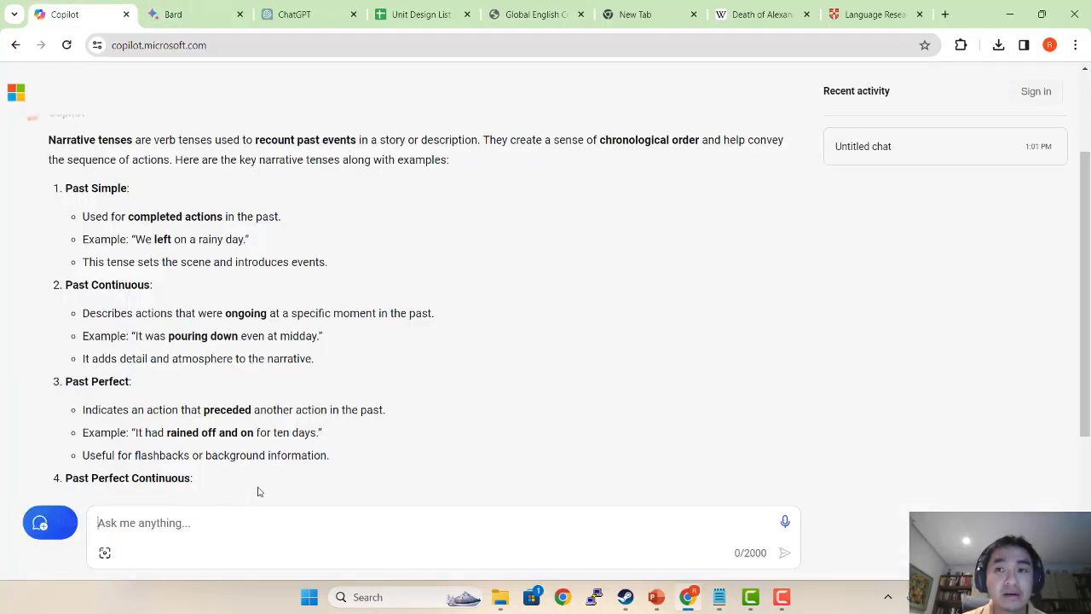
{"action": "key", "text": "ctrl+v"}
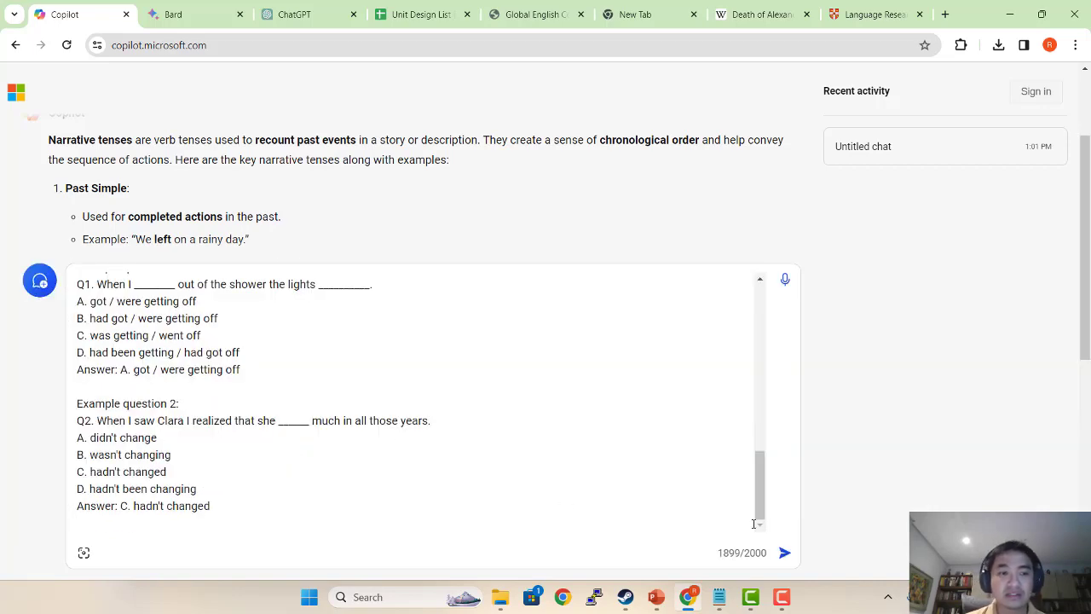
{"action": "left_click", "coordinate": [784, 553]}
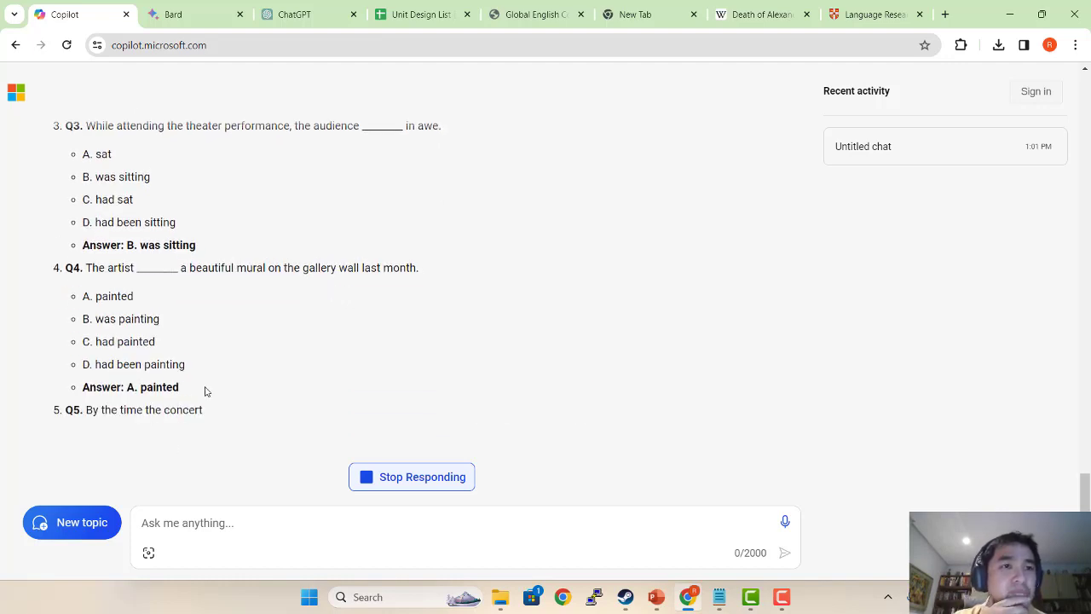
Delete the "Art in Various Forms" chat in ChatGPT and submit the copied narrative tense prompt with both example questions in a new chat.
{"action": "left_click", "coordinate": [303, 12]}
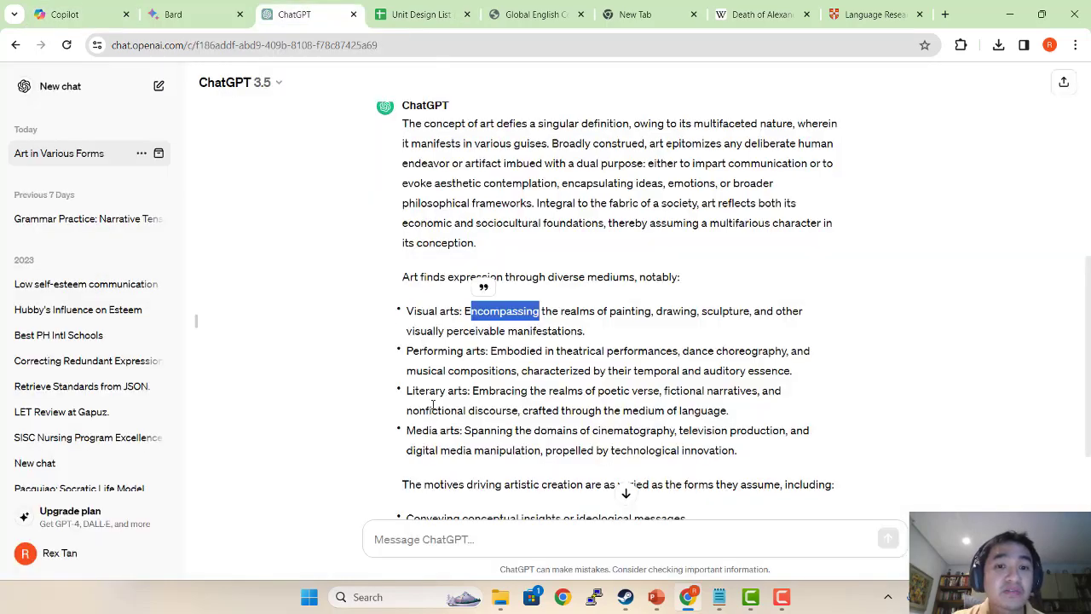
{"action": "scroll", "coordinate": [433, 405], "scroll_direction": "up", "scroll_amount": 3}
{"action": "left_click", "coordinate": [65, 44]}
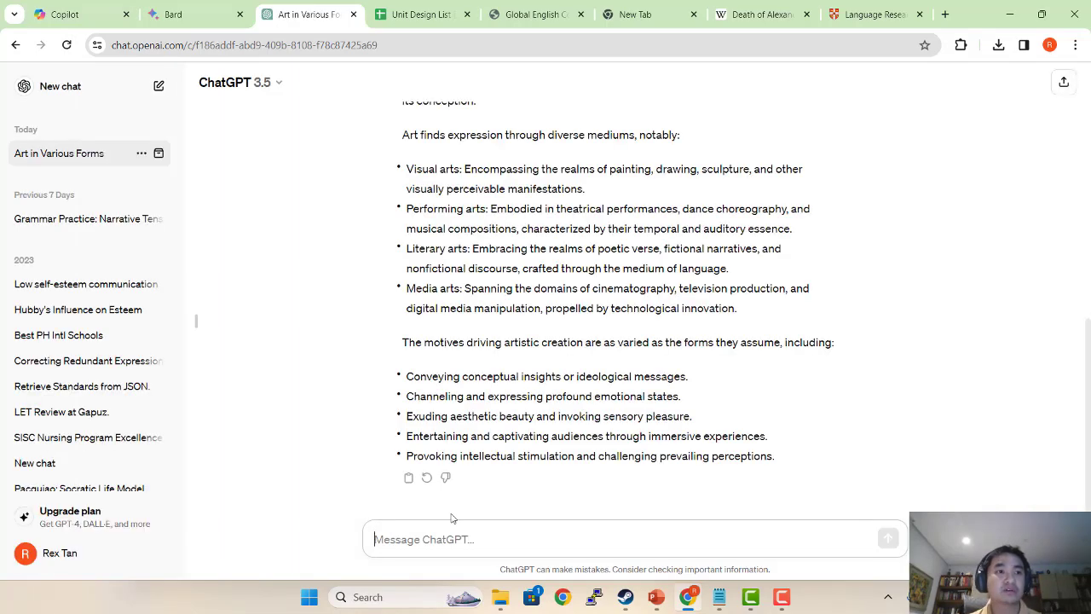
{"action": "left_click", "coordinate": [141, 153]}
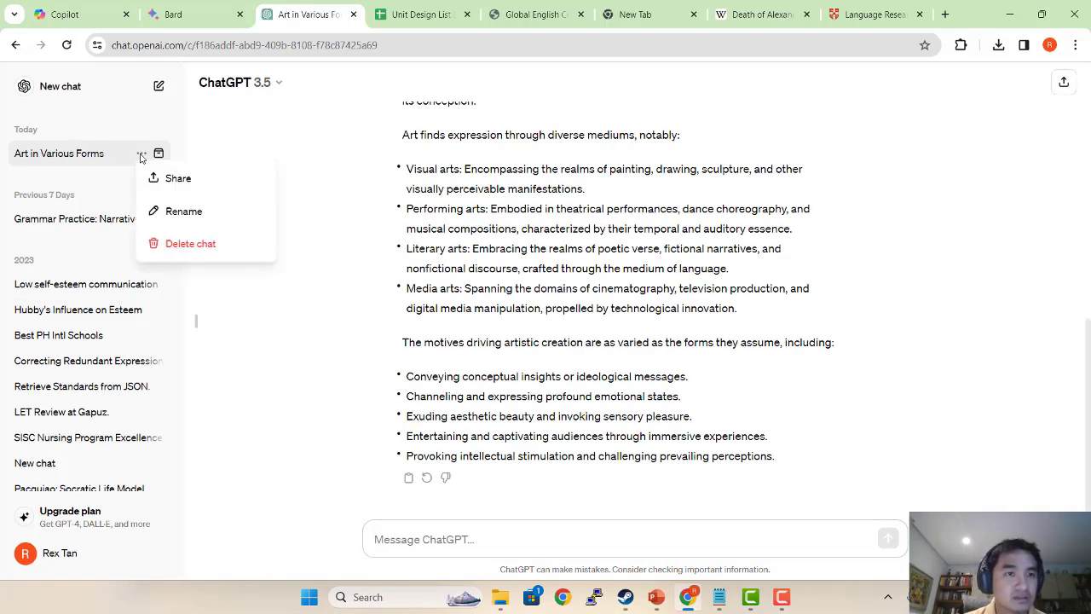
{"action": "left_click", "coordinate": [186, 243]}
{"action": "left_click", "coordinate": [662, 360]}
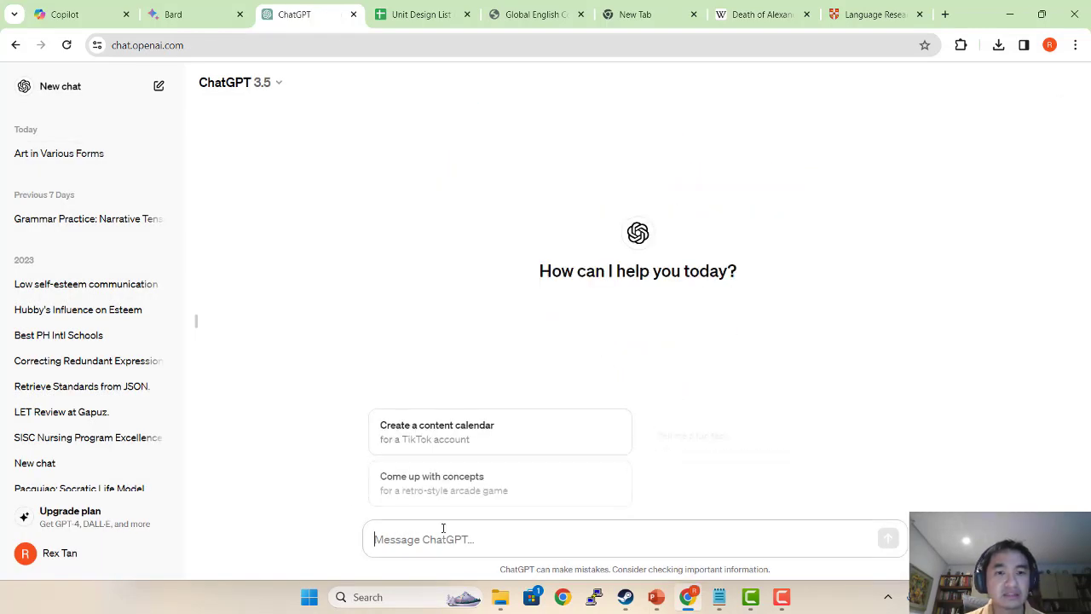
{"action": "type", "text": "Example question 2: Q2. When I saw Clara I realized that she ______ much in all those years. A. didn't change B. wasn't changing C. hadn't changed D. hadn't been changing Answer: C. hadn't changed"}
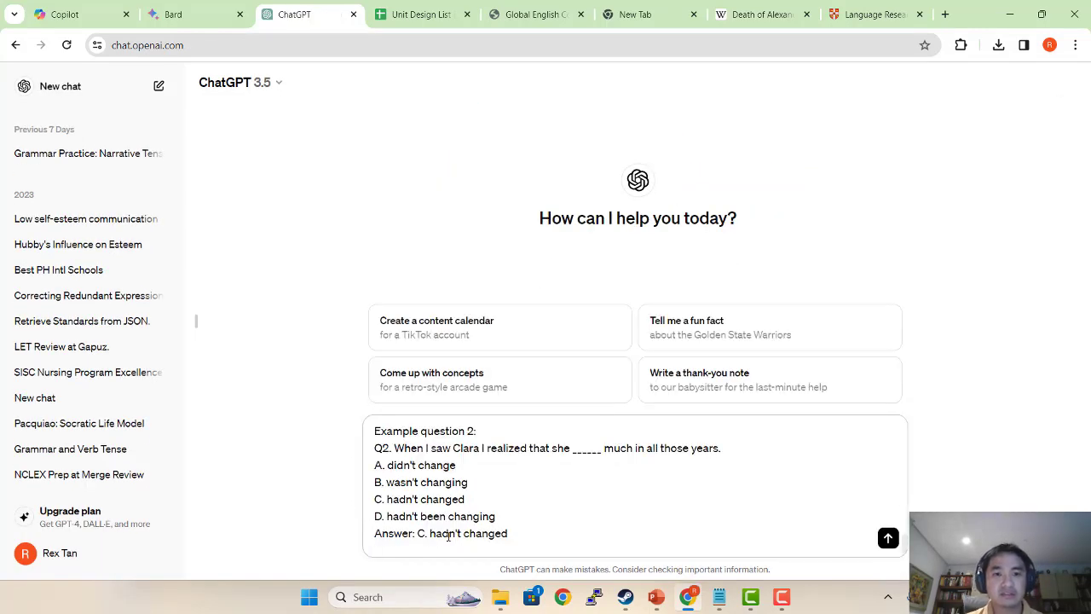
{"action": "key", "text": "Return"}
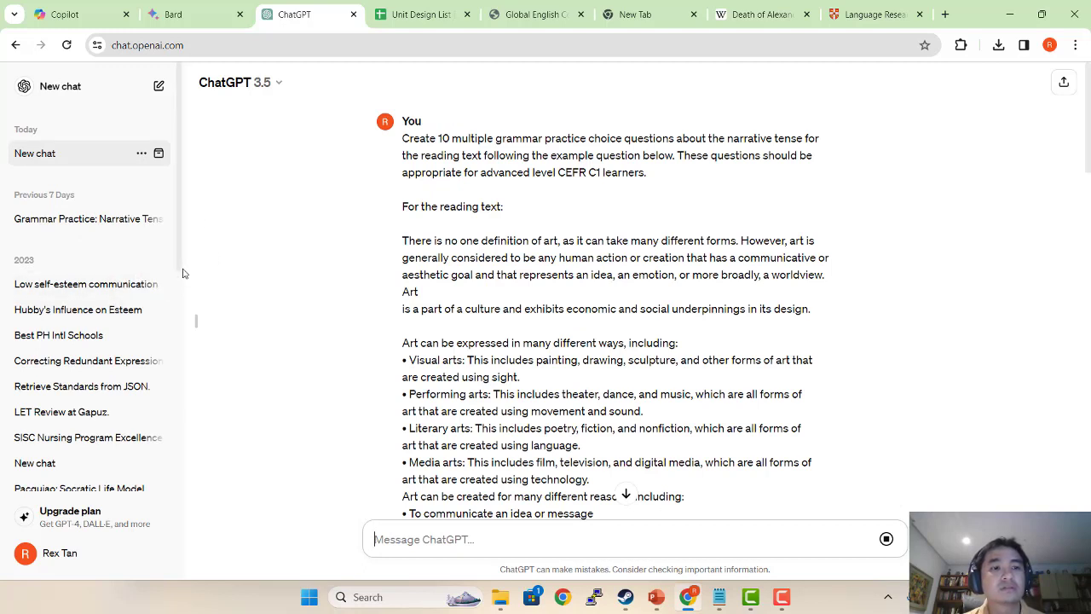
Examine ChatGPT's generated narrative tense questions and compare them with the reading text and example questions in the submitted prompt.
{"action": "scroll", "coordinate": [584, 397], "scroll_direction": "down", "scroll_amount": 10}
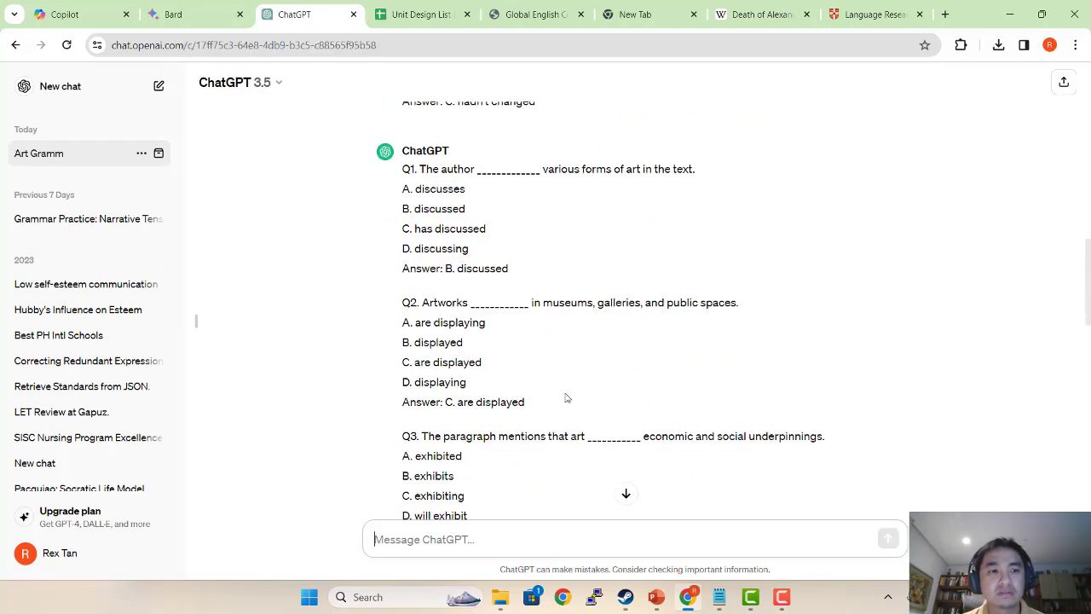
{"action": "scroll", "coordinate": [566, 397], "scroll_direction": "down", "scroll_amount": 3}
{"action": "scroll", "coordinate": [560, 396], "scroll_direction": "down", "scroll_amount": 8}
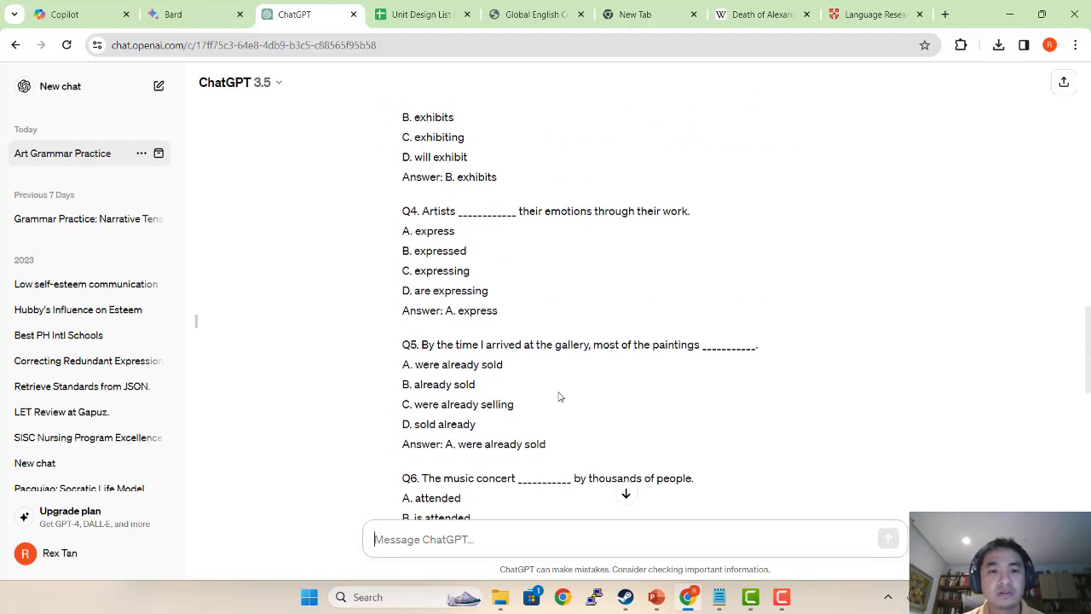
{"action": "scroll", "coordinate": [555, 398], "scroll_direction": "down", "scroll_amount": 4}
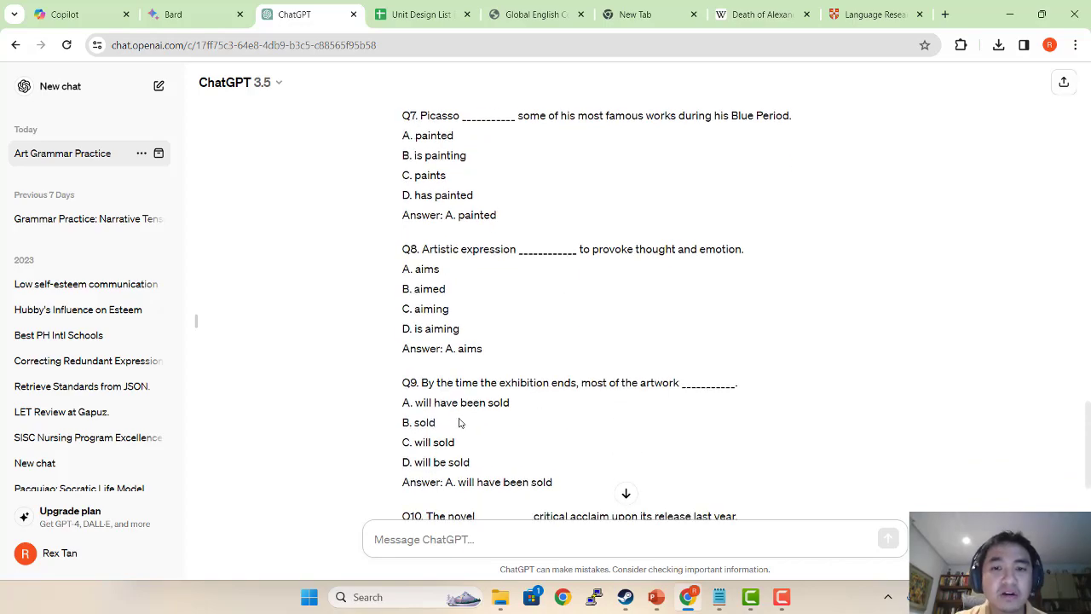
{"action": "scroll", "coordinate": [438, 415], "scroll_direction": "up", "scroll_amount": 15}
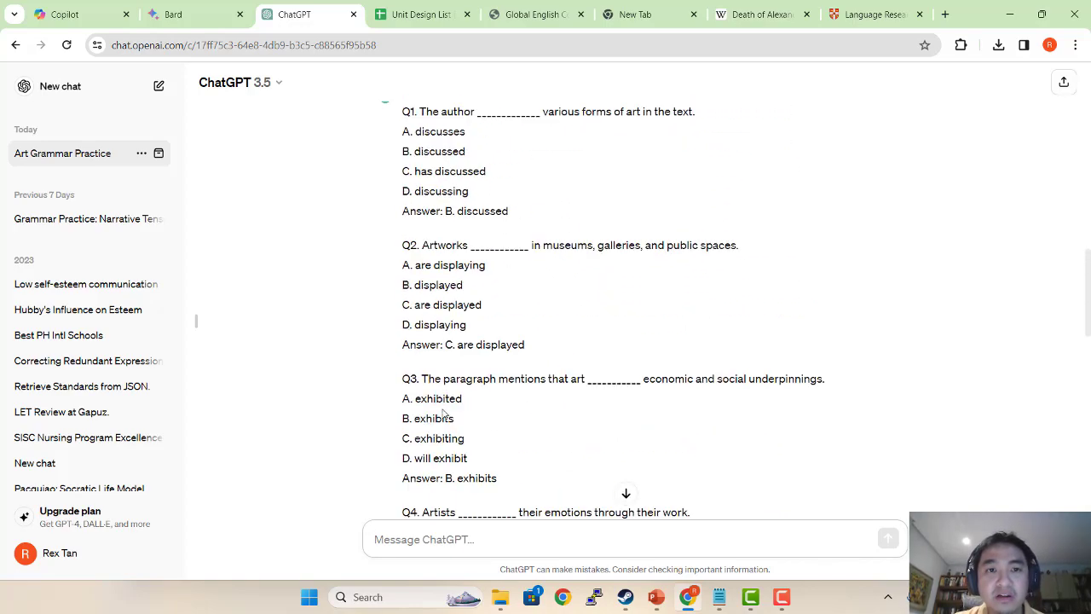
{"action": "scroll", "coordinate": [450, 409], "scroll_direction": "down", "scroll_amount": 2}
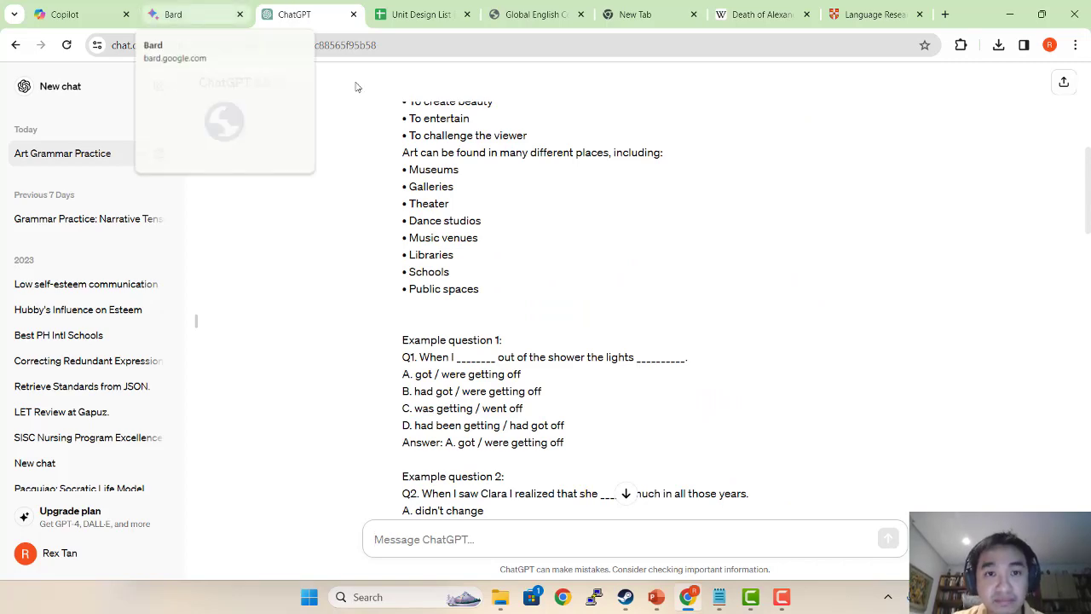
{"action": "scroll", "coordinate": [499, 205], "scroll_direction": "up", "scroll_amount": 2}
{"action": "scroll", "coordinate": [504, 227], "scroll_direction": "up", "scroll_amount": 5}
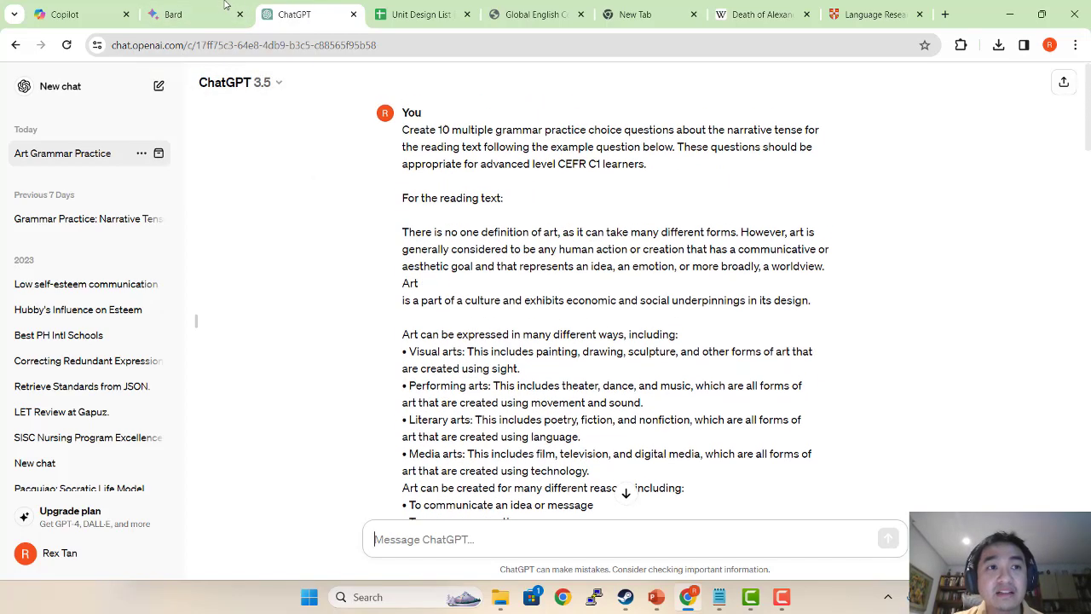
Submit the same narrative tense prompt with both example questions to Bard and review the generated multiple-choice questions.
{"action": "left_click", "coordinate": [200, 18]}
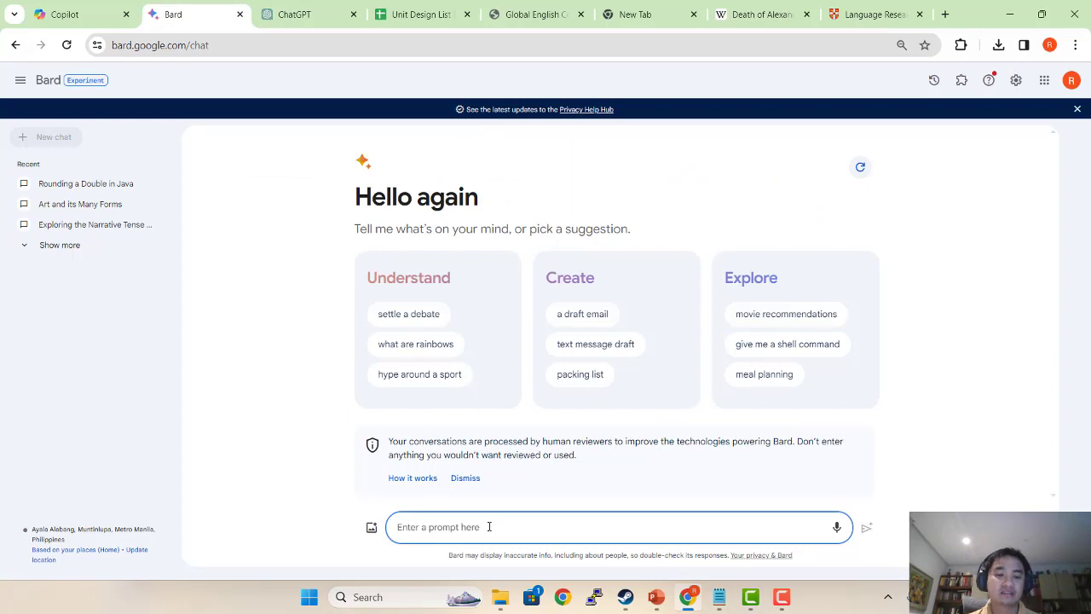
{"action": "key", "text": "ctrl+v"}
{"action": "key", "text": "Return"}
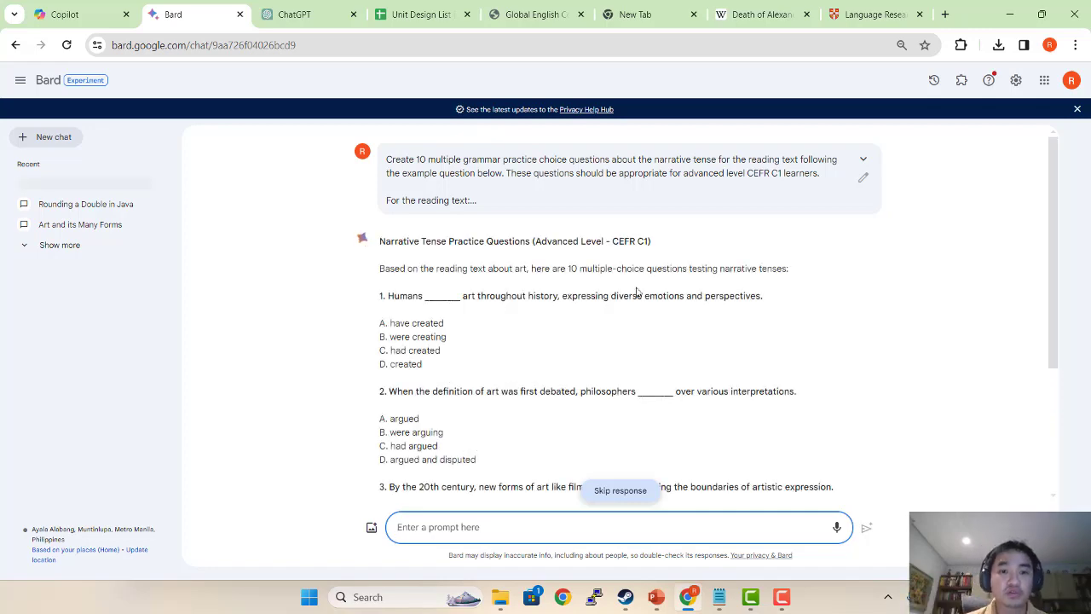
{"action": "scroll", "coordinate": [504, 314], "scroll_direction": "down", "scroll_amount": 3}
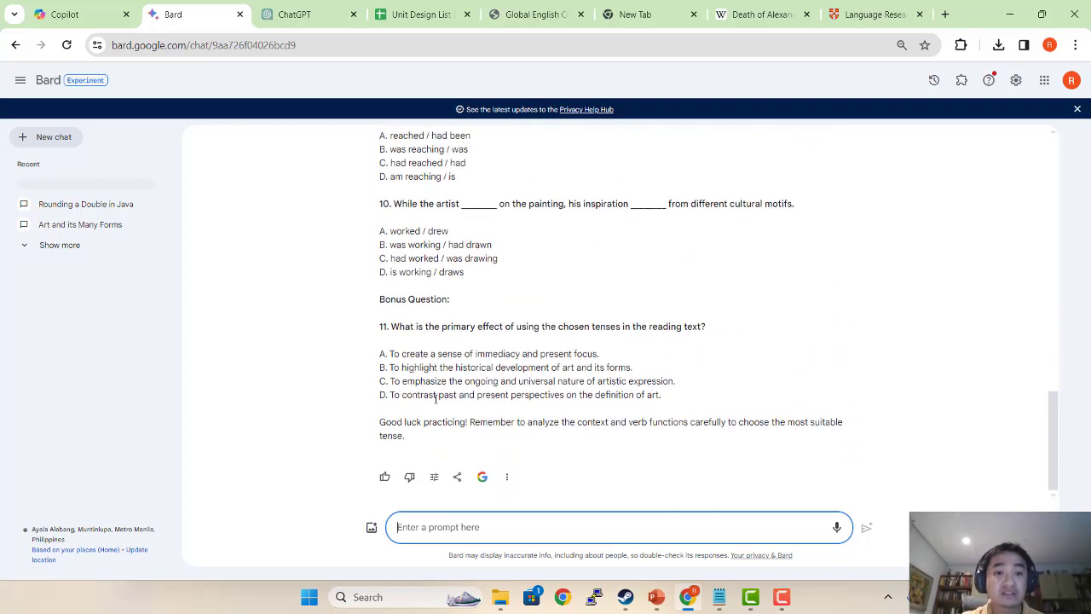
{"action": "scroll", "coordinate": [441, 358], "scroll_direction": "up", "scroll_amount": 15}
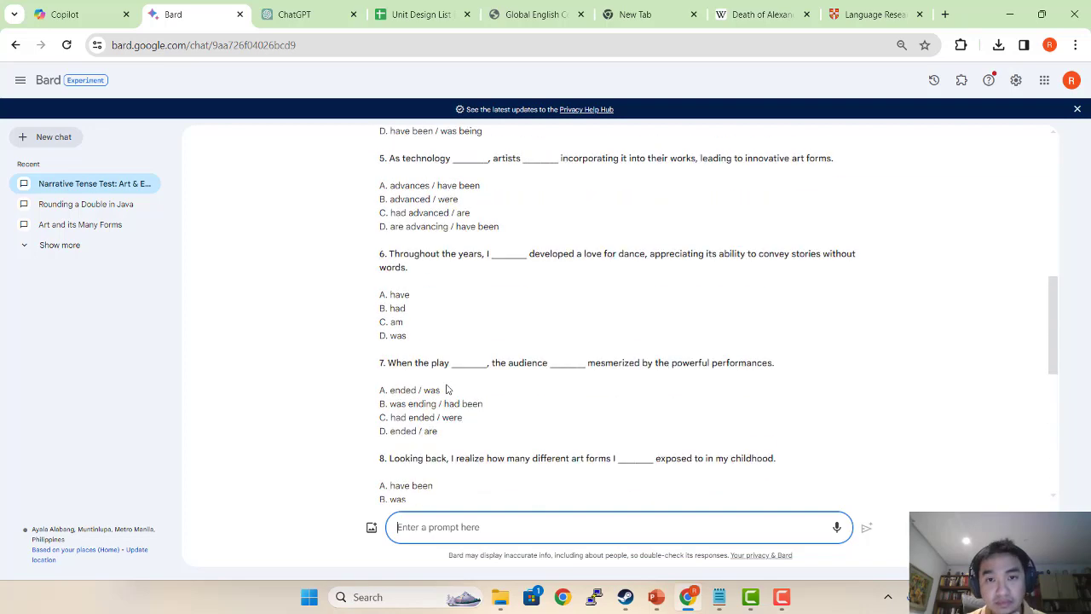
{"action": "scroll", "coordinate": [446, 394], "scroll_direction": "up", "scroll_amount": 2}
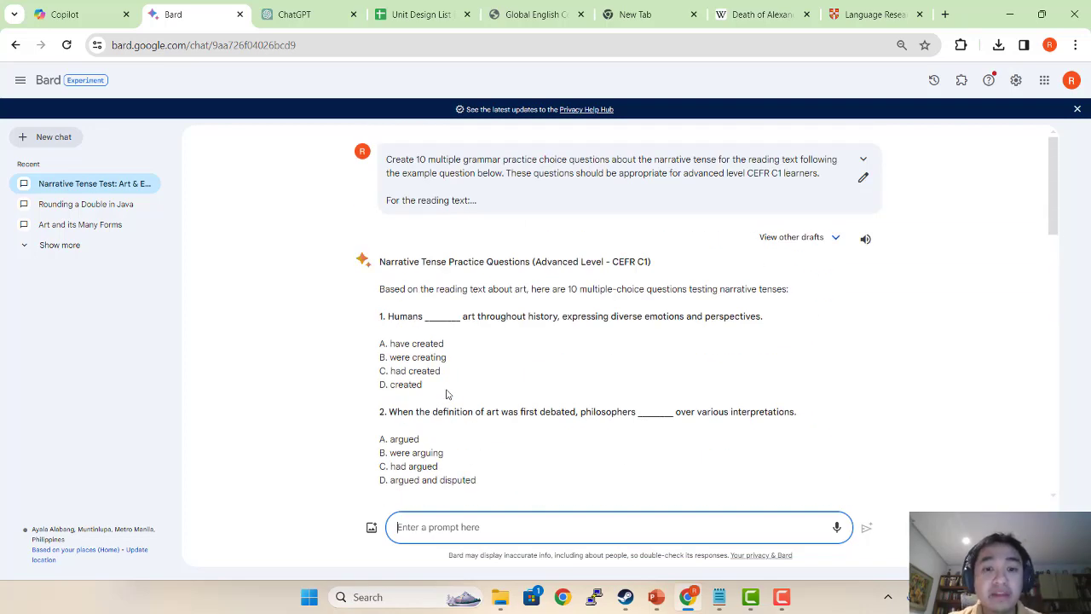
{"action": "scroll", "coordinate": [551, 430], "scroll_direction": "down", "scroll_amount": 2}
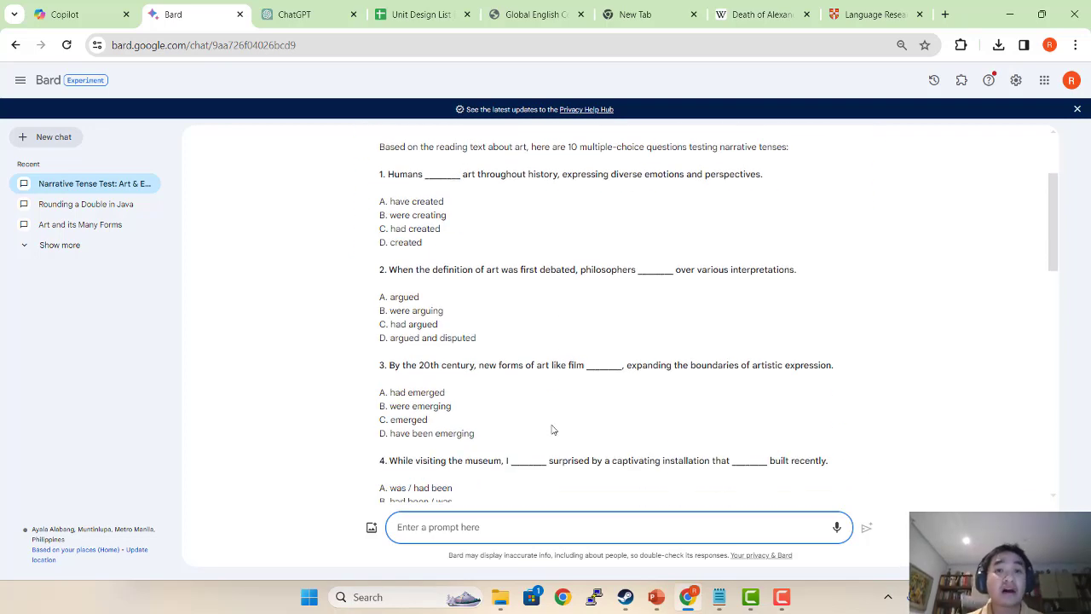
Switch to Notepad, copy Example questions 1 and 2 from the end of the prompt, and delete them.
{"action": "key", "text": "alt+Tab"}
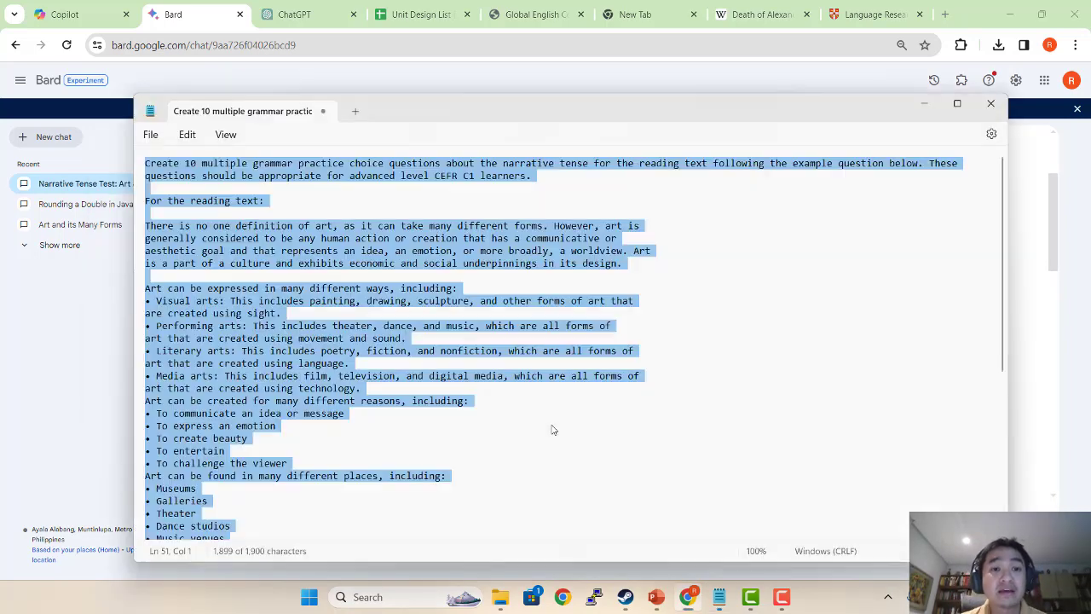
{"action": "left_click", "coordinate": [460, 402]}
{"action": "scroll", "coordinate": [409, 364], "scroll_direction": "down", "scroll_amount": 4}
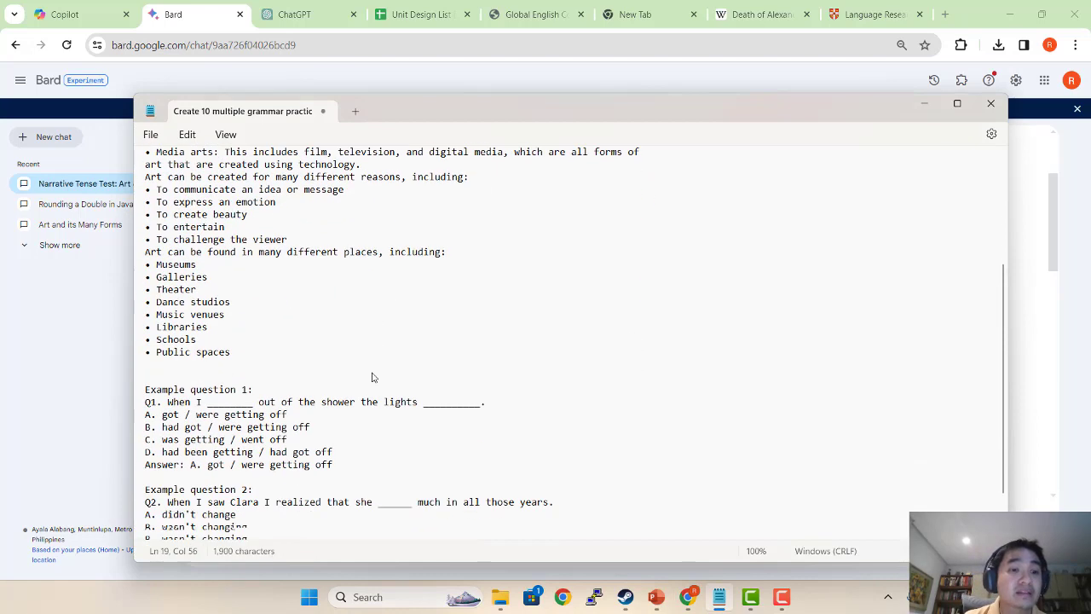
{"action": "left_click_drag", "start_coordinate": [290, 508], "coordinate": [232, 440]}
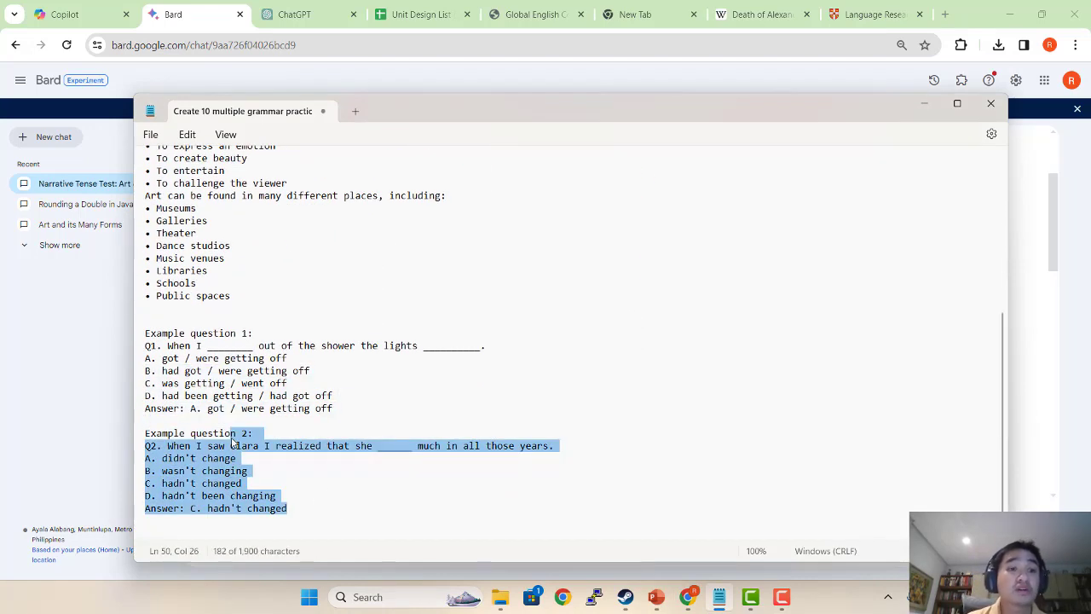
{"action": "left_click_drag", "start_coordinate": [231, 337], "coordinate": [116, 334]}
{"action": "left_click", "coordinate": [204, 327]}
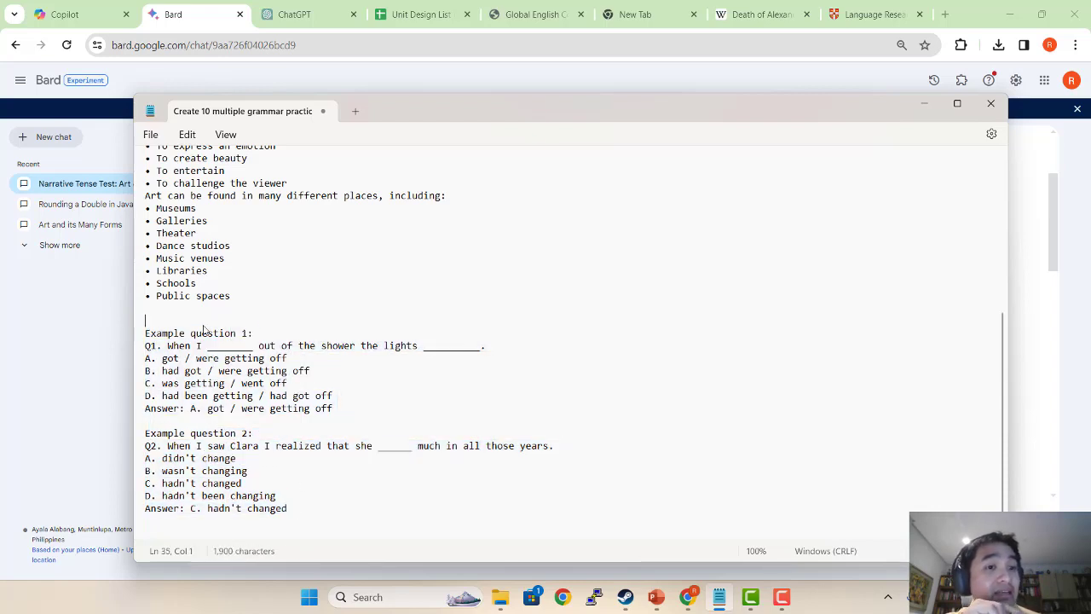
{"action": "left_click_drag", "start_coordinate": [327, 500], "coordinate": [228, 409]}
{"action": "left_click", "coordinate": [256, 458]}
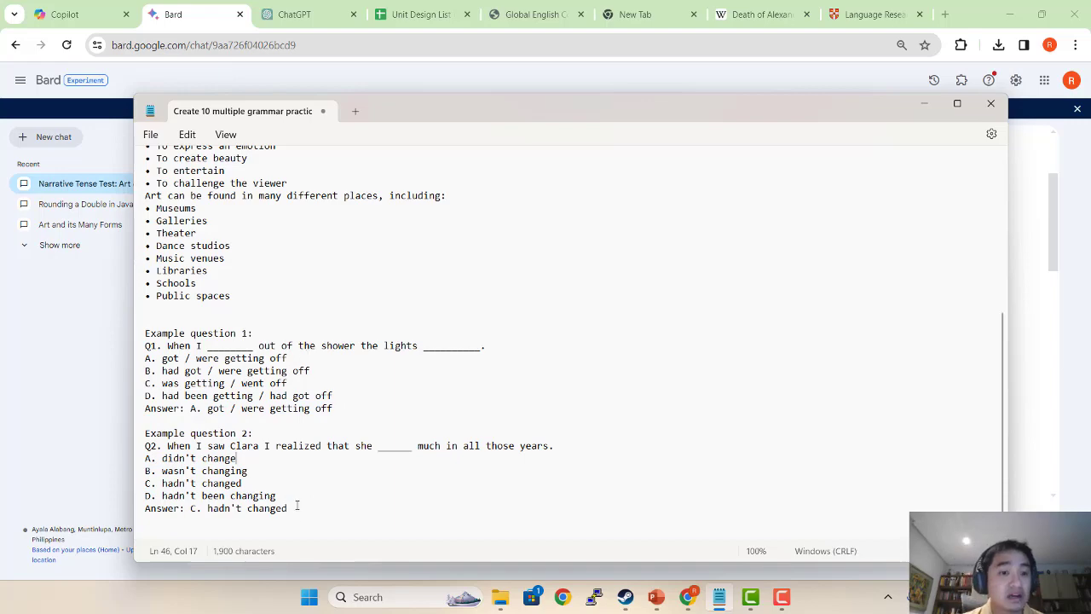
{"action": "left_click_drag", "start_coordinate": [297, 506], "coordinate": [98, 336]}
{"action": "key", "text": "ctrl+c"}
{"action": "key", "text": "BackSpace"}
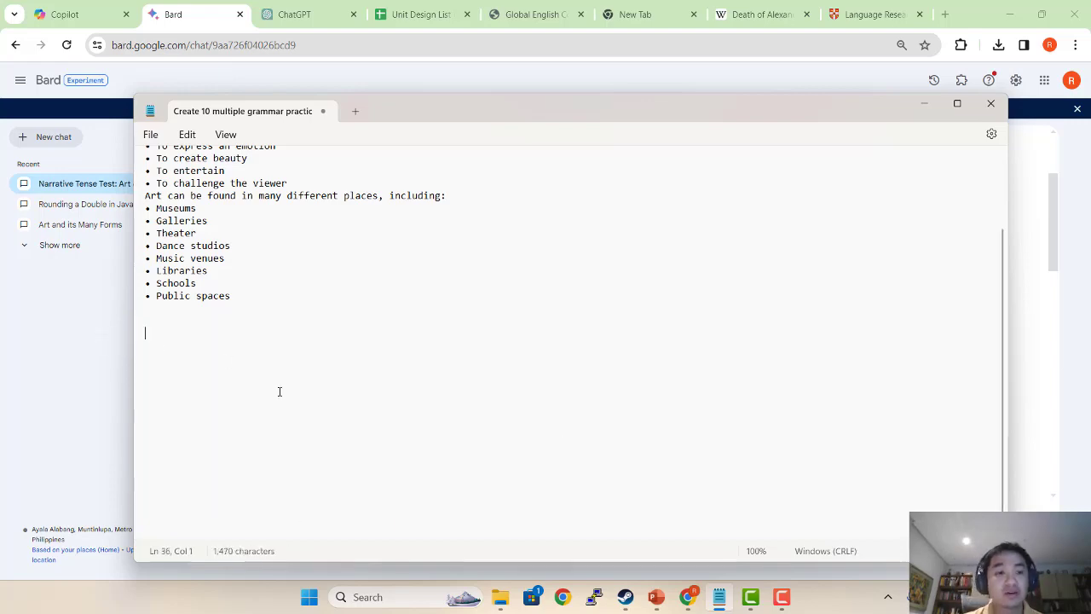
Copy the remaining prompt without examples from Notepad and submit it to Bard, reviewing the new set of questions.
{"action": "scroll", "coordinate": [278, 390], "scroll_direction": "up", "scroll_amount": 6}
{"action": "scroll", "coordinate": [310, 397], "scroll_direction": "down", "scroll_amount": 2}
{"action": "left_click_drag", "start_coordinate": [273, 508], "coordinate": [86, 41]}
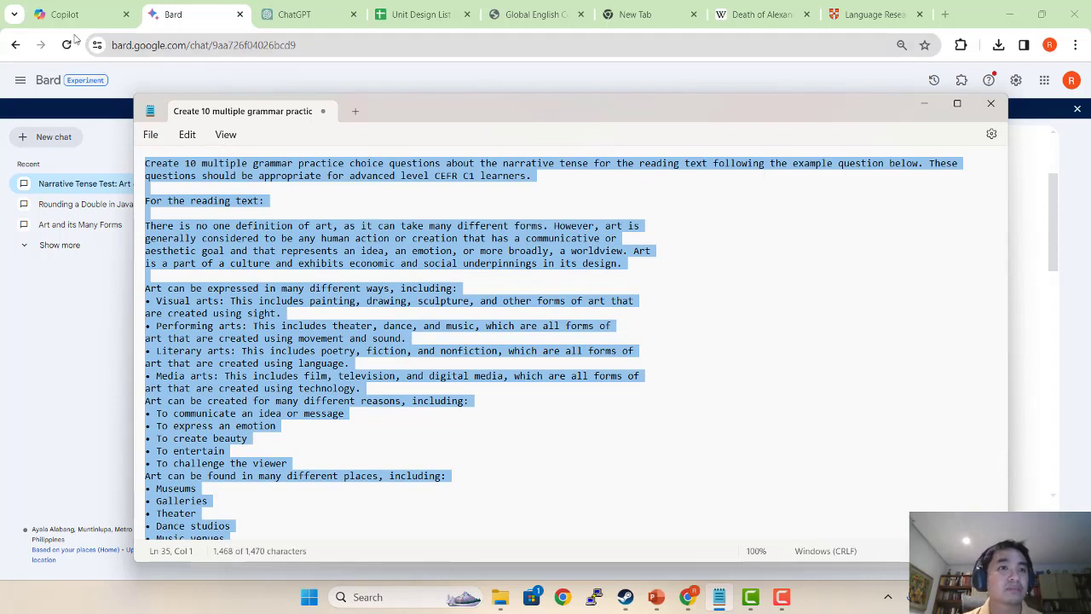
{"action": "left_click", "coordinate": [73, 41]}
{"action": "left_click", "coordinate": [66, 44]}
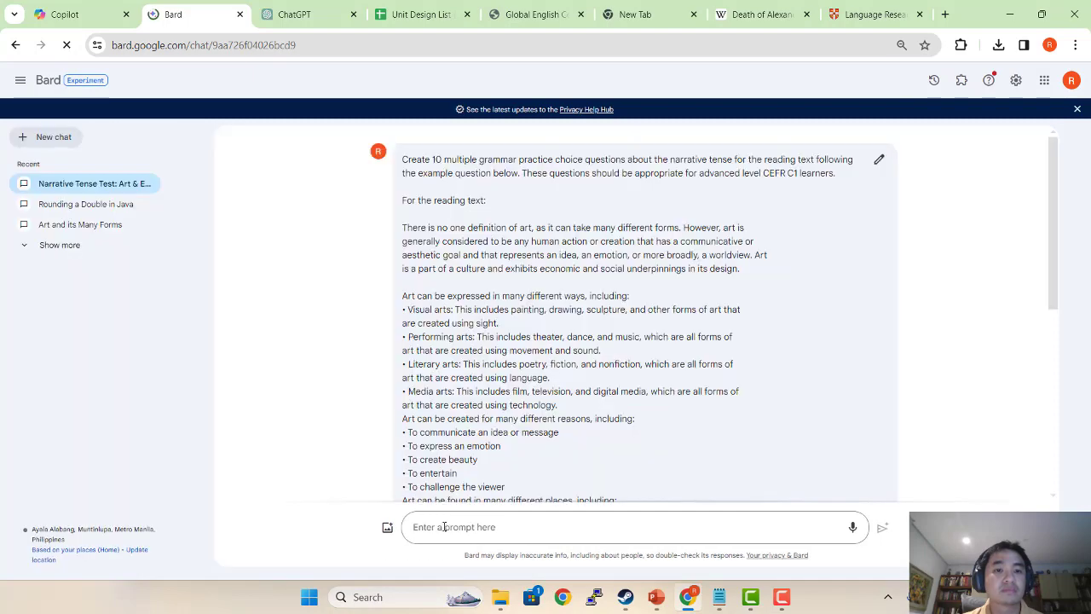
{"action": "left_click", "coordinate": [444, 527]}
{"action": "key", "text": "ctrl+v"}
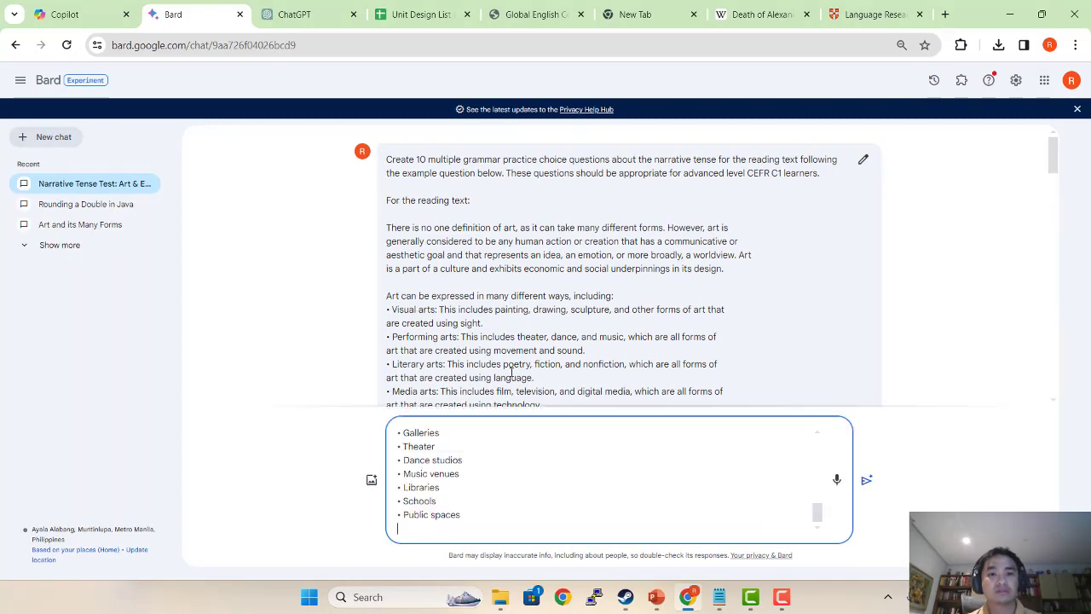
{"action": "left_click", "coordinate": [866, 482]}
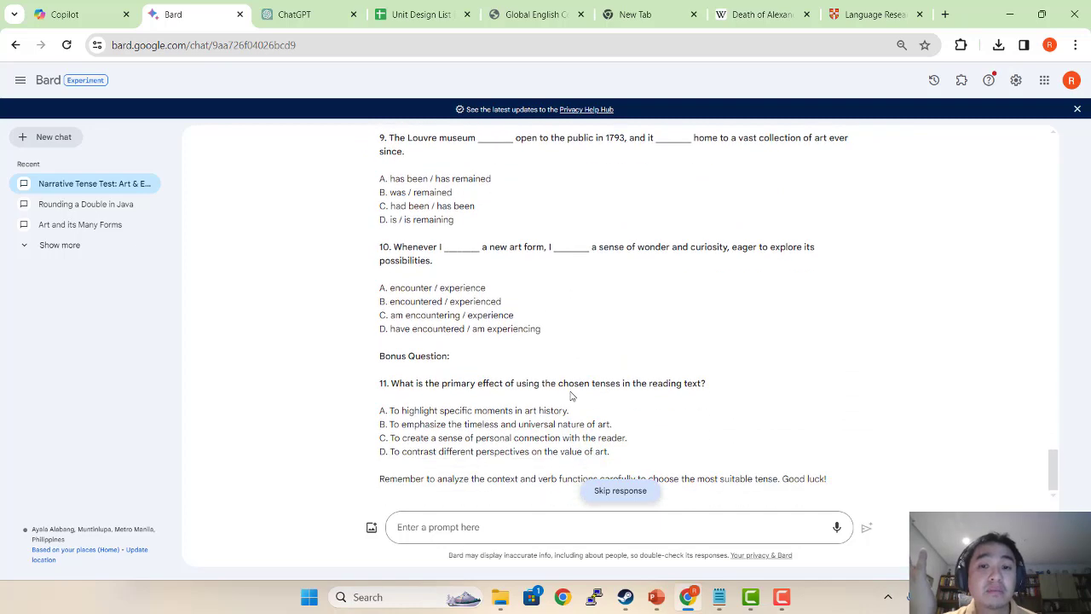
{"action": "scroll", "coordinate": [567, 392], "scroll_direction": "up", "scroll_amount": 10}
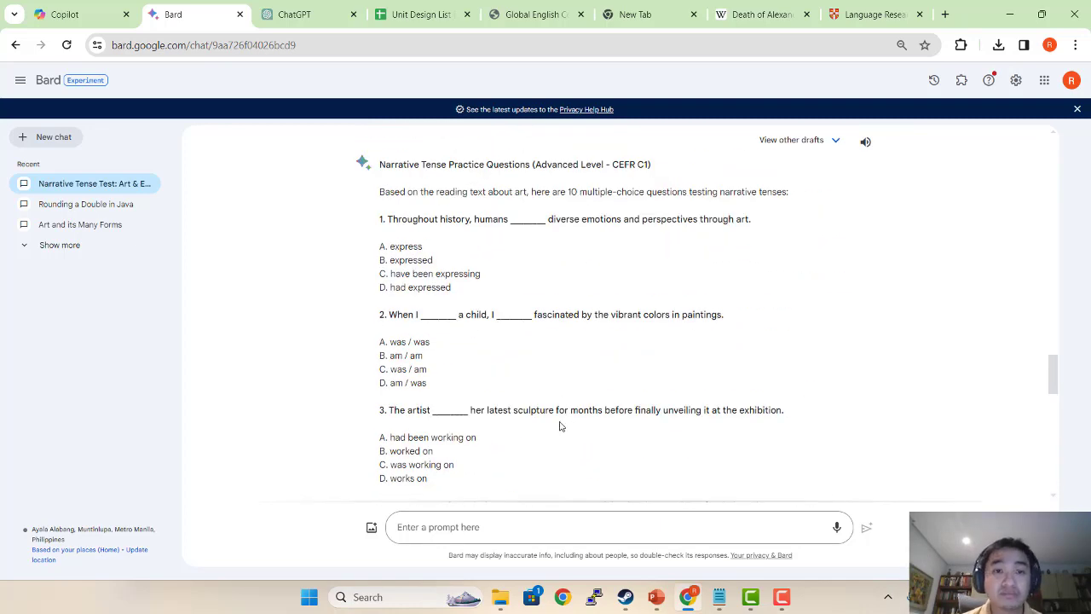
Submit the prompt without examples in a reloaded Copilot session and stop the response after reviewing the first questions.
{"action": "left_click", "coordinate": [78, 12]}
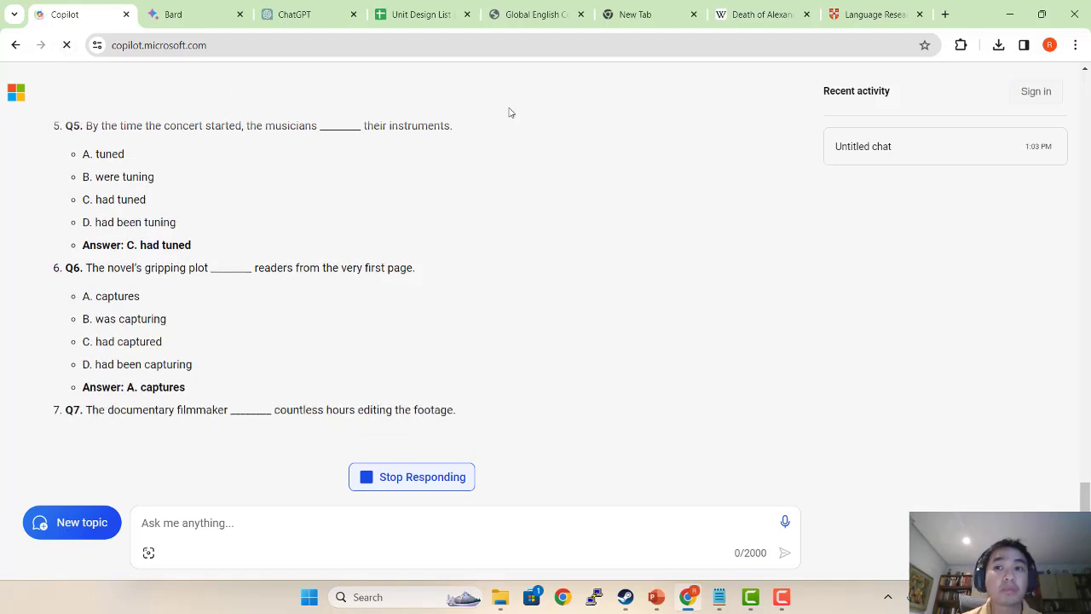
{"action": "left_click", "coordinate": [66, 47]}
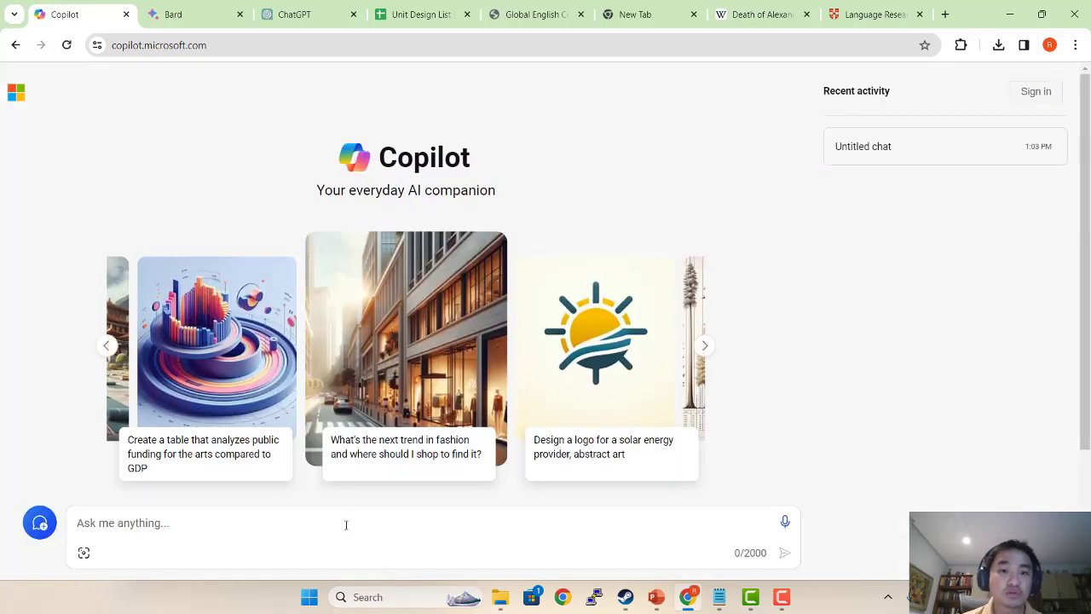
{"action": "left_click", "coordinate": [342, 522]}
{"action": "key", "text": "ctrl+v"}
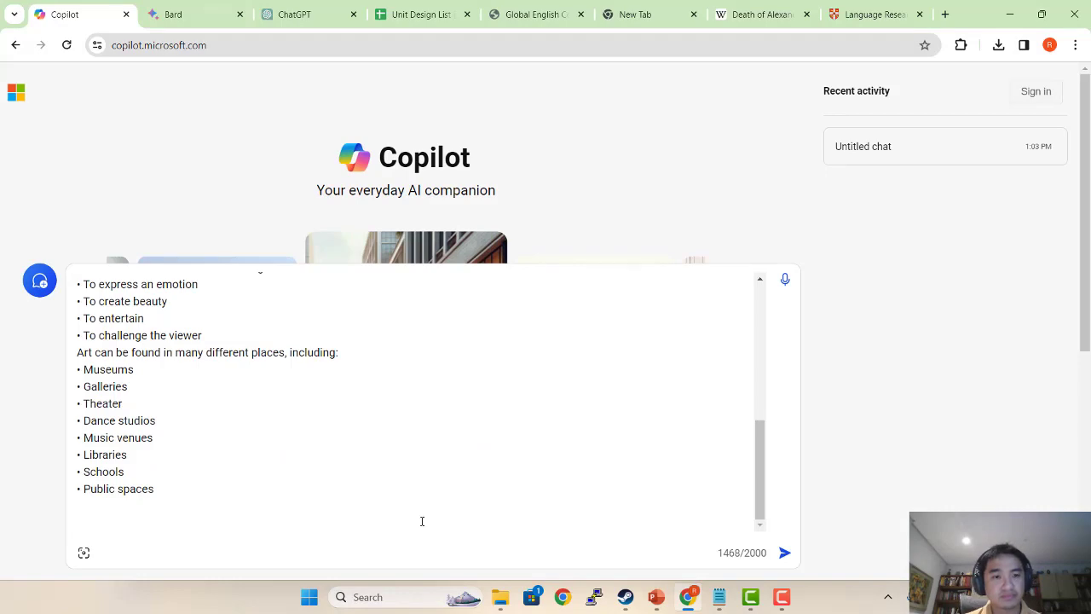
{"action": "left_click", "coordinate": [784, 552]}
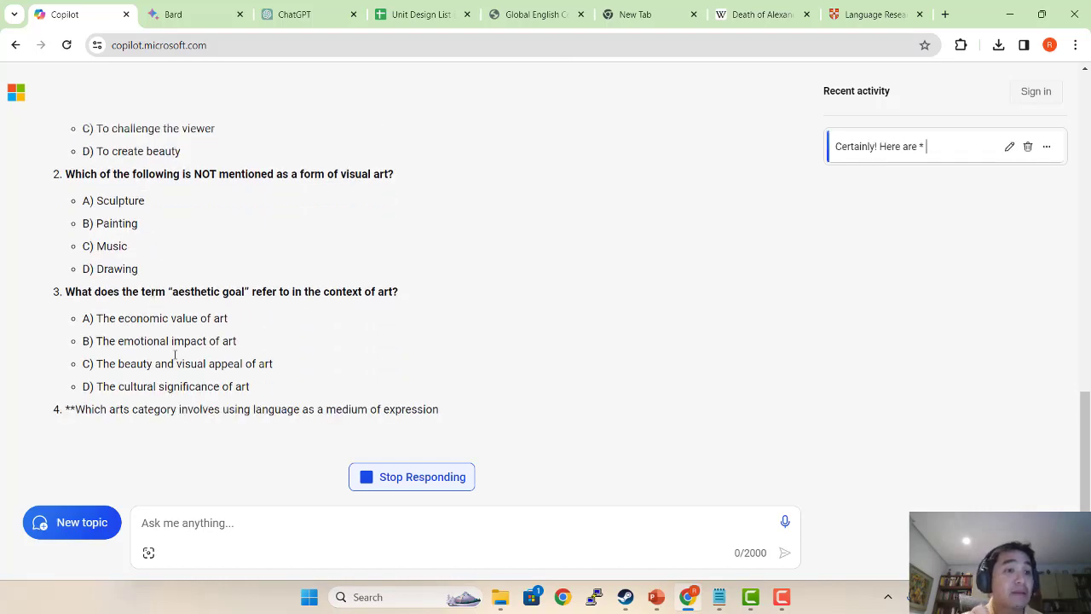
{"action": "scroll", "coordinate": [175, 354], "scroll_direction": "up", "scroll_amount": 3}
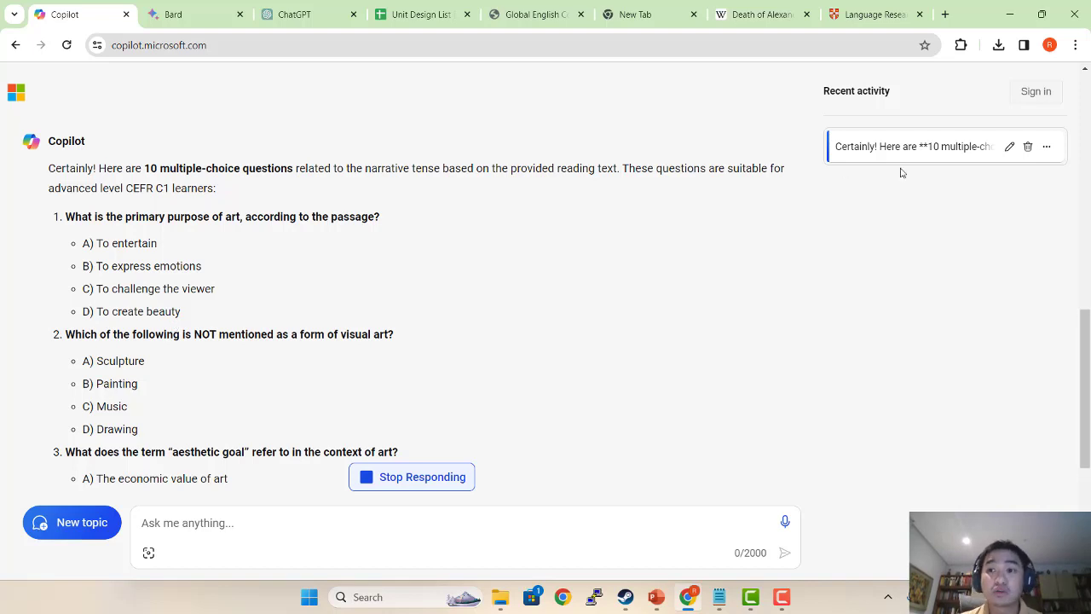
{"action": "left_click", "coordinate": [397, 482]}
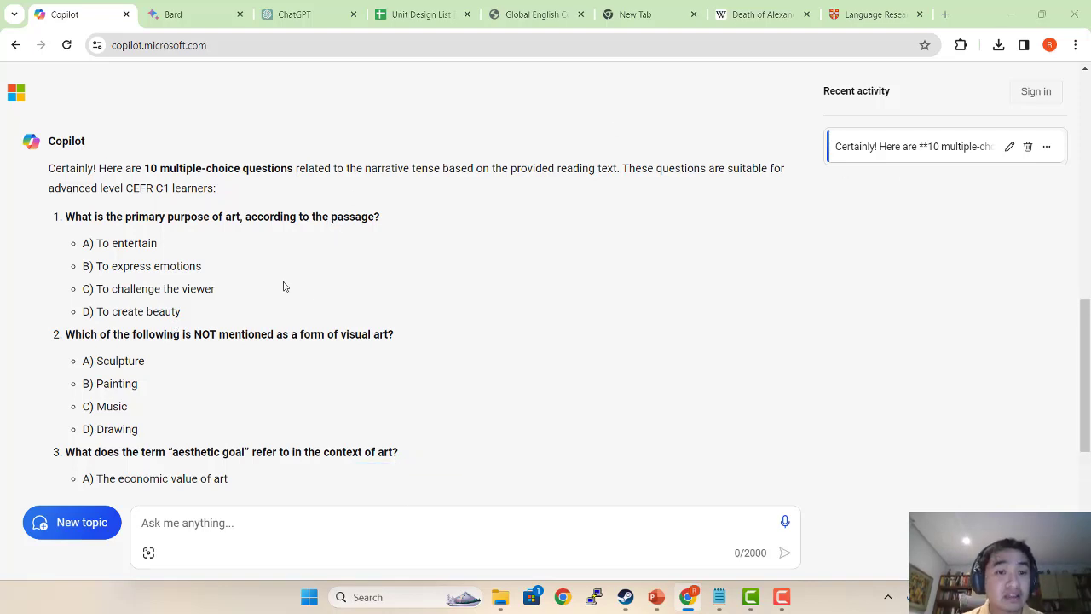
Switch to Notepad, paste Example questions 1 and 2 back at the end of the prompt, and return to the PowerPoint slides.
{"action": "key", "text": "alt+Tab"}
{"action": "scroll", "coordinate": [418, 385], "scroll_direction": "down", "scroll_amount": 2}
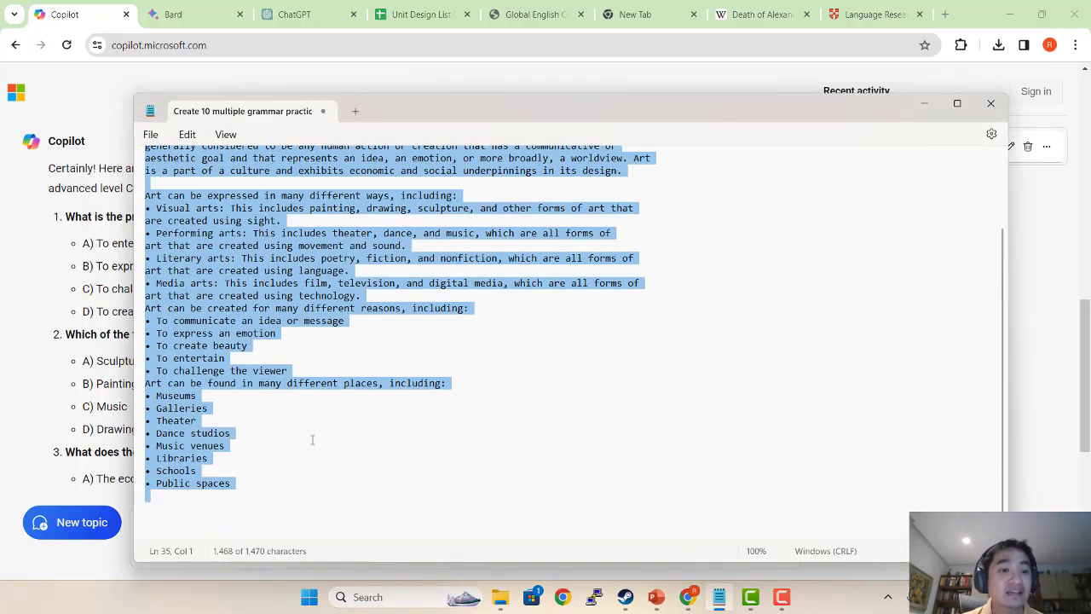
{"action": "left_click", "coordinate": [282, 494]}
{"action": "key", "text": "ctrl+v"}
{"action": "scroll", "coordinate": [338, 483], "scroll_direction": "down", "scroll_amount": 5}
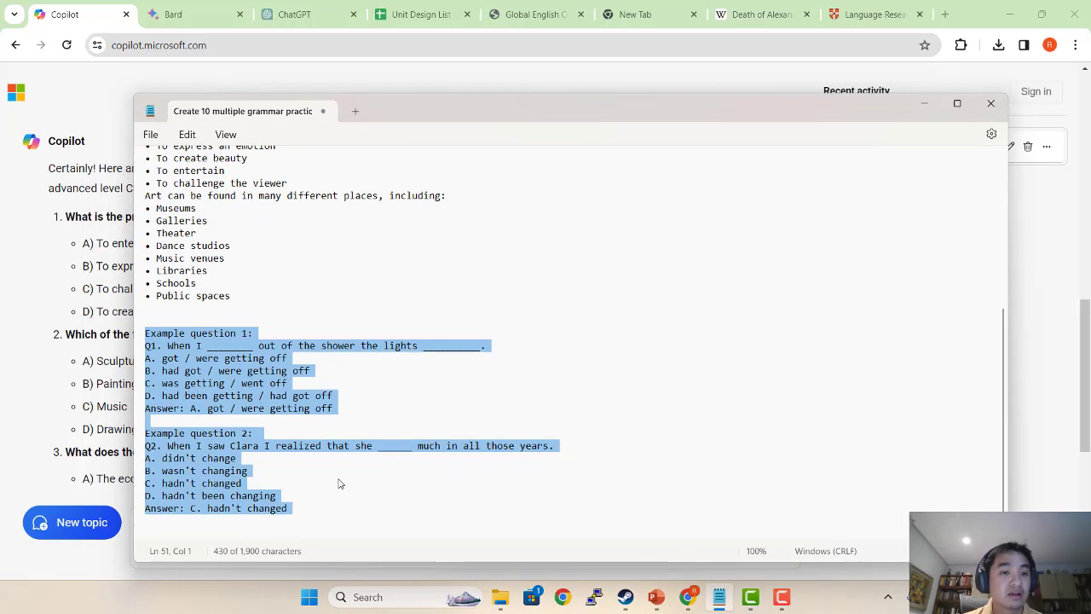
{"action": "triple_click", "coordinate": [287, 503]}
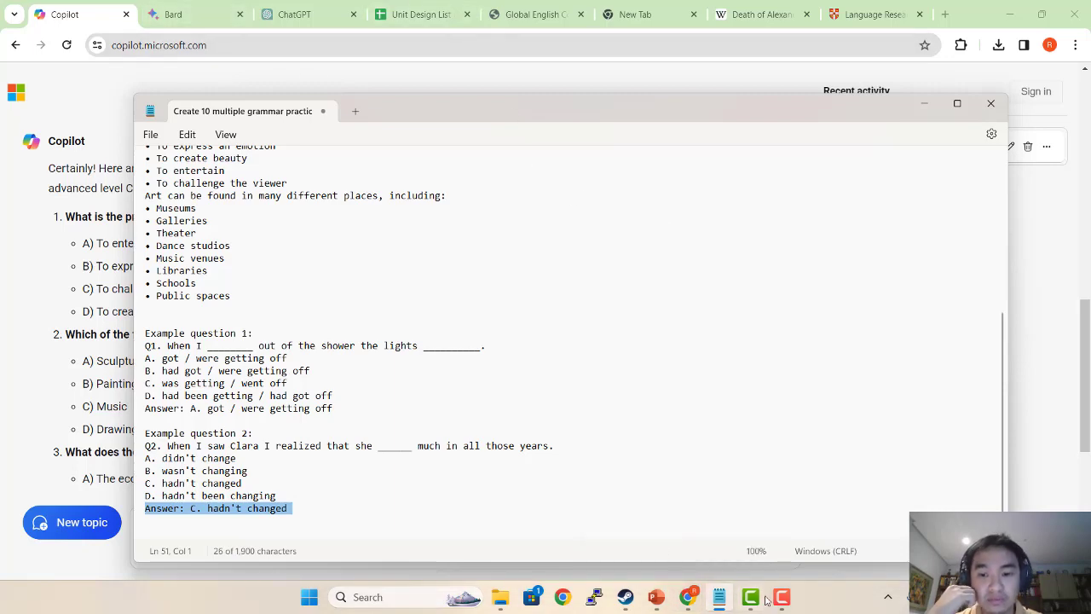
{"action": "left_click", "coordinate": [653, 601]}
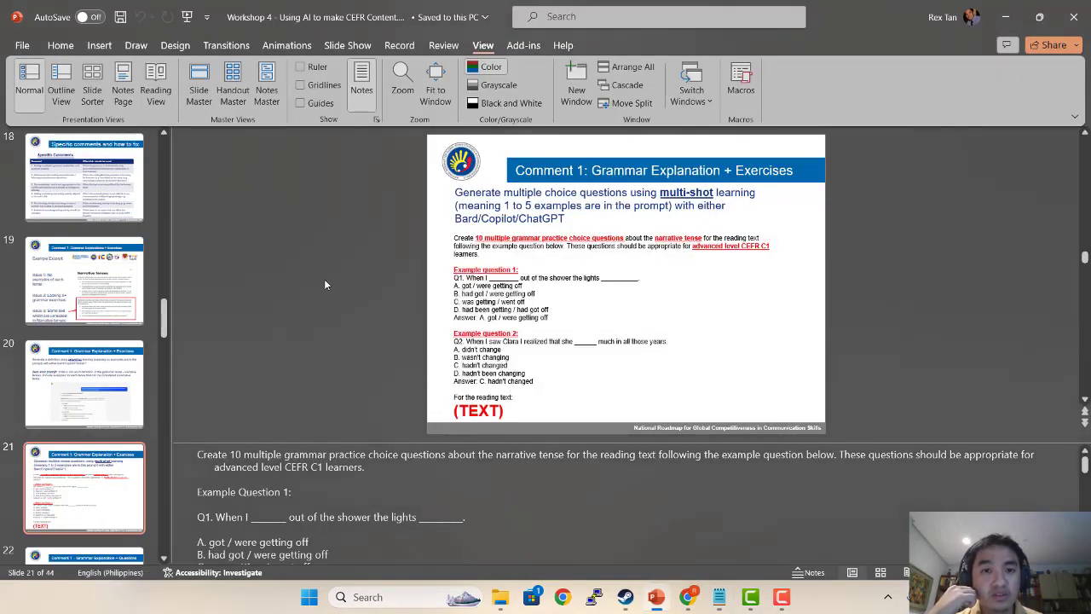
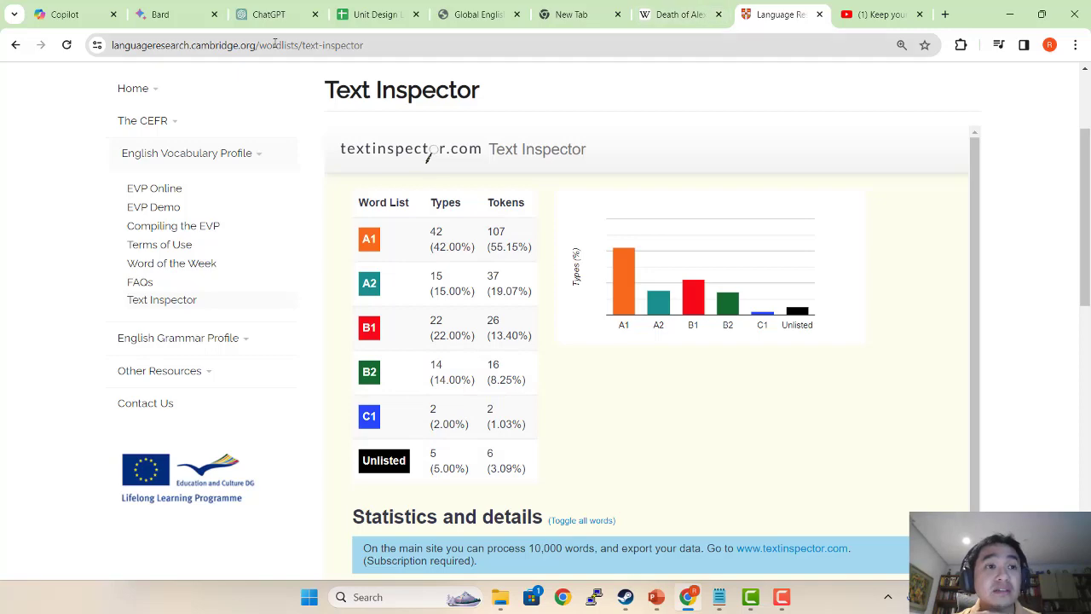
Return Text Inspector to its text entry form and replace the whole Notepad content with the text on the definition of art.
{"action": "left_click", "coordinate": [15, 44]}
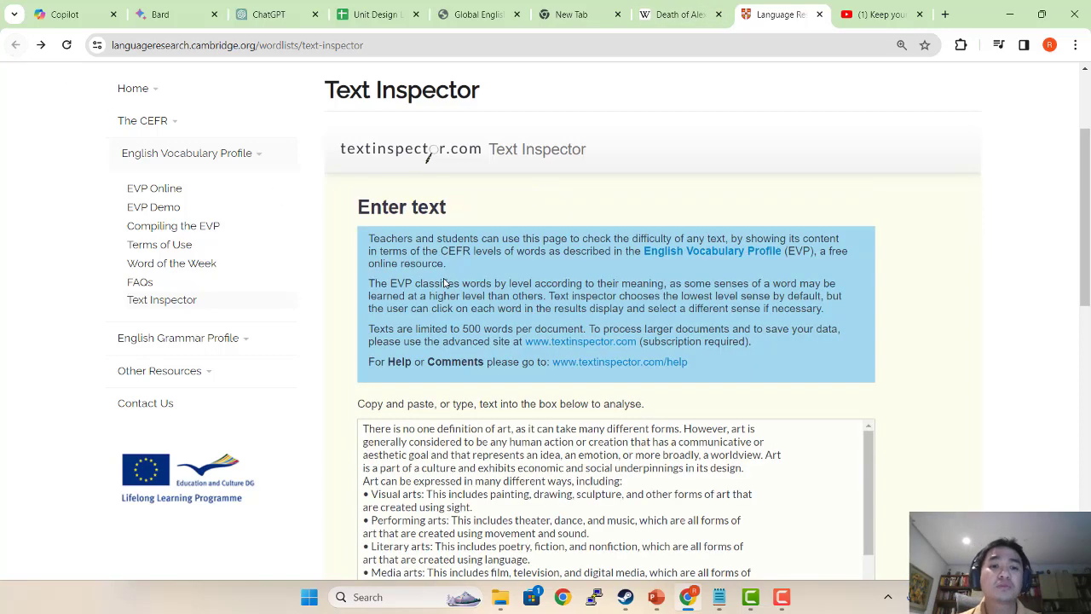
{"action": "key", "text": "alt+Tab"}
{"action": "key", "text": "Tab"}
{"action": "key", "text": "Tab"}
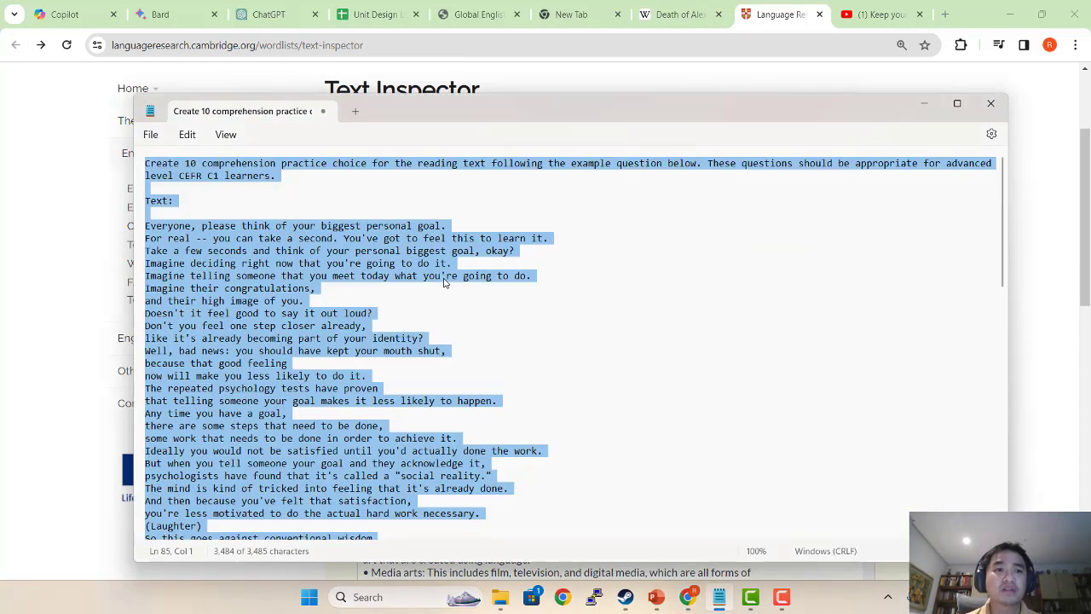
{"action": "left_click", "coordinate": [500, 454]}
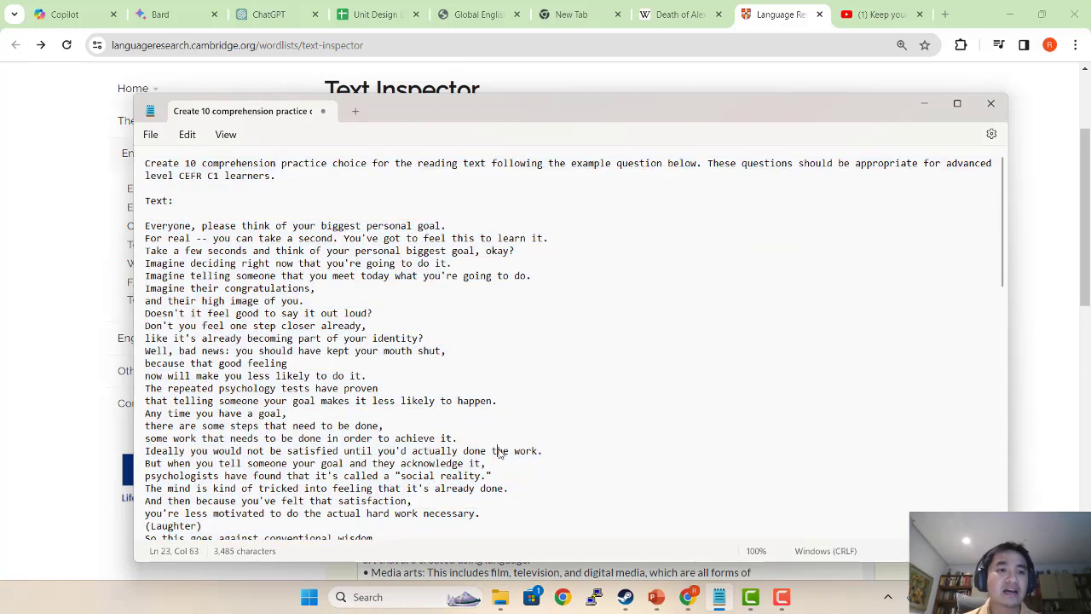
{"action": "key", "text": "ctrl+a"}
{"action": "type", "text": "There is no one definition of art, as it can take many different forms. However, art is generally considered to be any human action or creation that has a communicative or aesthetic goal and that represents an idea, an emotion, or more broadly, a worldview. Art is a part of a culture and exhibits economic and social underpinnings in its design. Art can be expressed in many different ways, including: • Visual arts: This includes painting, drawing, sculpture, and other forms of art that are created using sight. • Performing arts: This includes theater, dance, and music, which are all forms of art that are created using movement and sound. • Literary arts: This includes poetry, fiction, and nonfiction, which are all forms of art that are created using language. • Media arts: This includes film, television, and digital media, which are all forms of art that are created using technology. Art can be created for many different reasons, including: • To communicate an idea or message • To express an emotion • To create beauty • To entertain • To challenge the viewer Art can be found in many different places, including: • Museums • Galleries • Theater • Dance studios • Music venues • Libraries • Schools • Public spaces"}
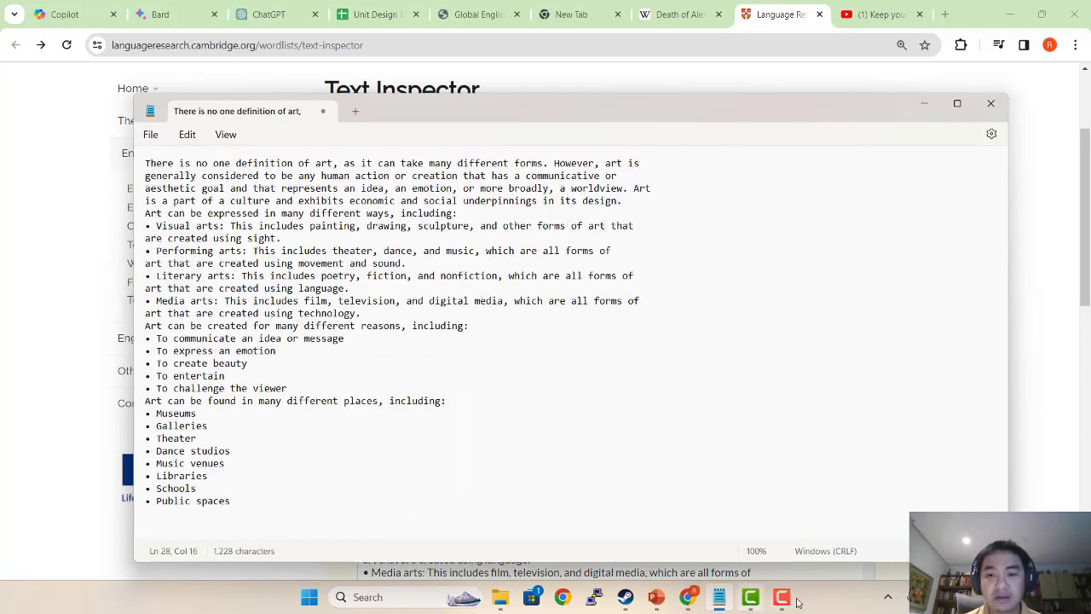
Switch to PowerPoint and copy the multi-shot learning prompt up to "Text:" from the Comment 3 slide on vocabulary.
{"action": "left_click", "coordinate": [657, 597]}
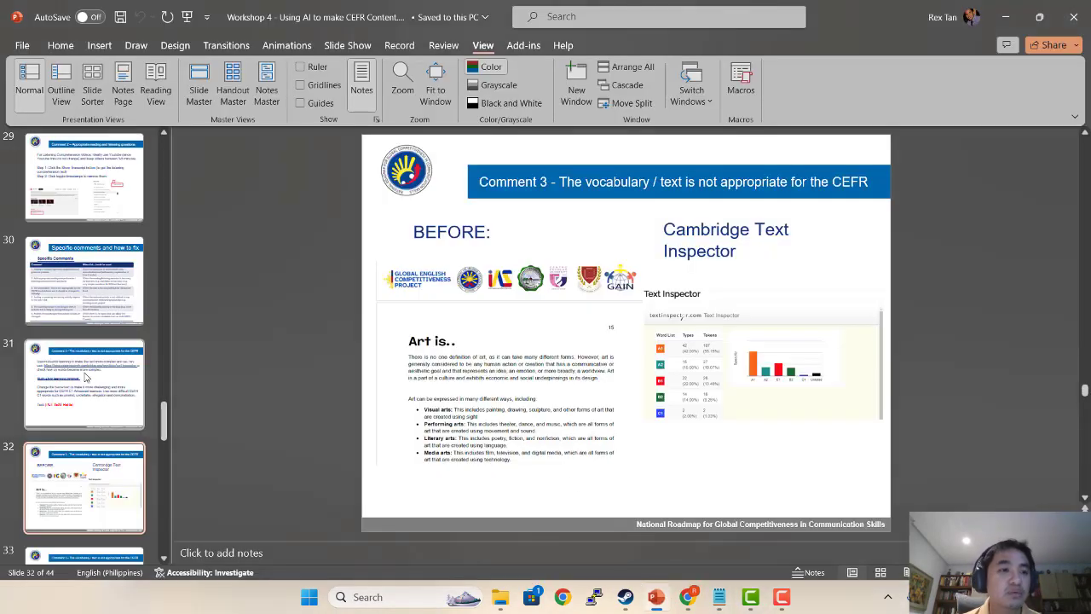
{"action": "key", "text": "Page_Up"}
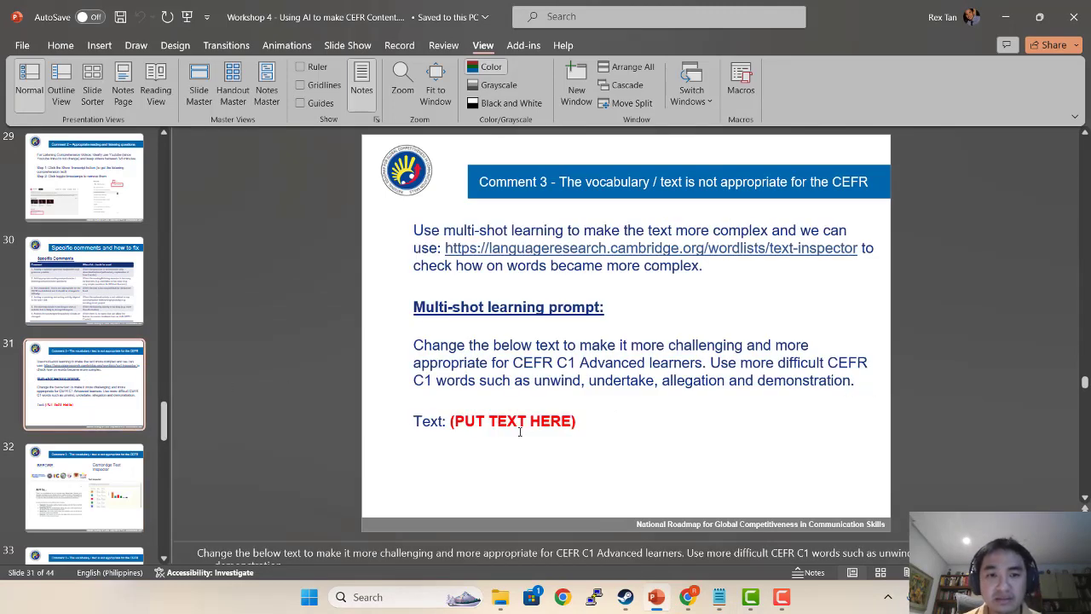
{"action": "left_click_drag", "start_coordinate": [447, 422], "coordinate": [400, 346]}
{"action": "key", "text": "ctrl+c"}
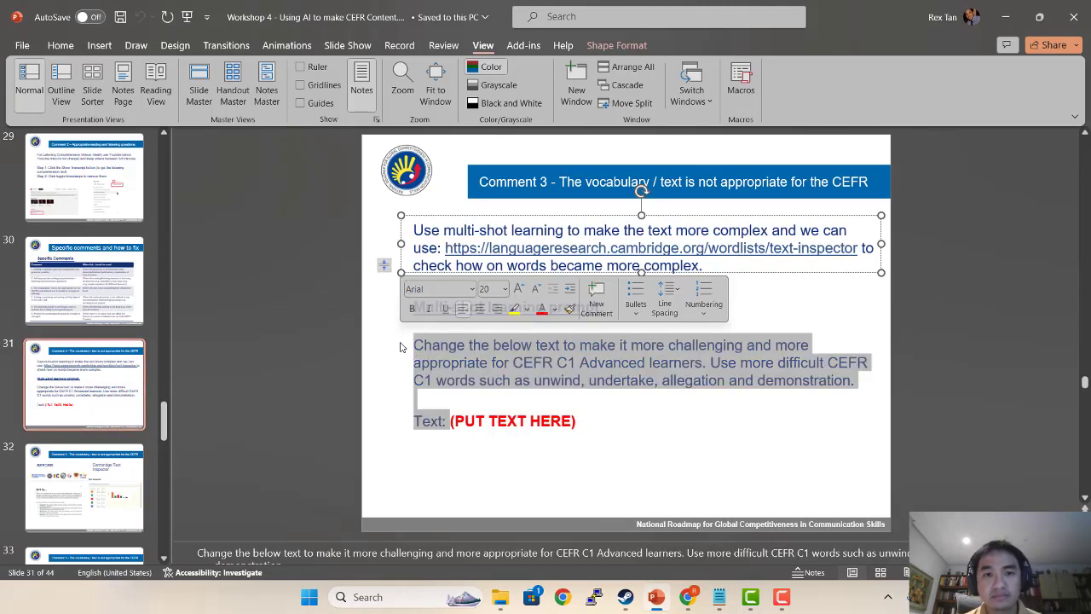
Switch to Notepad, paste the copied prompt above the art text, and leave a blank line after "Text:".
{"action": "key", "text": "alt+Tab"}
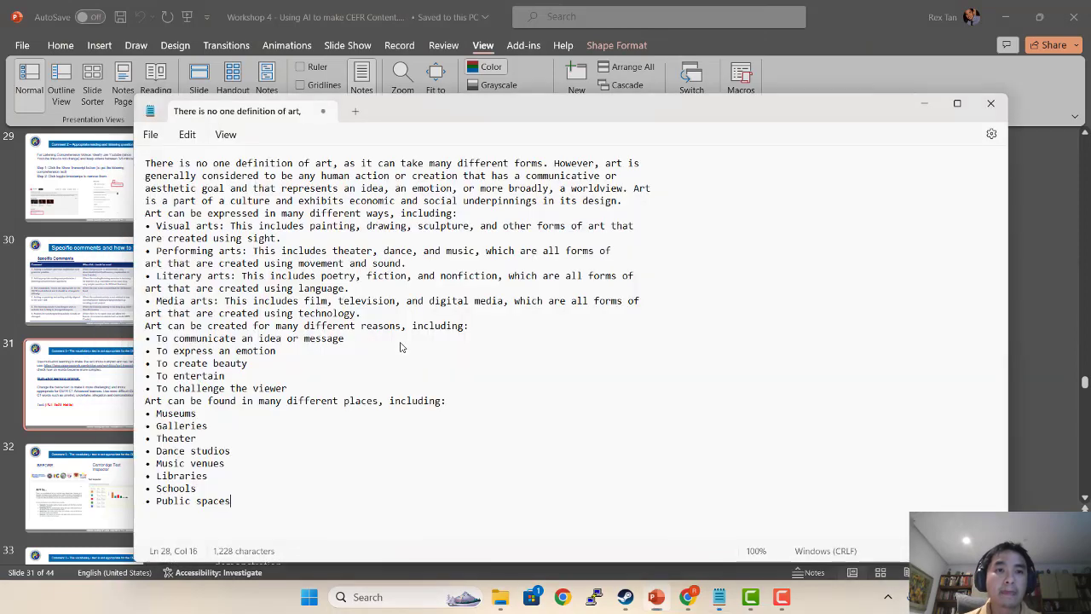
{"action": "left_click", "coordinate": [168, 163]}
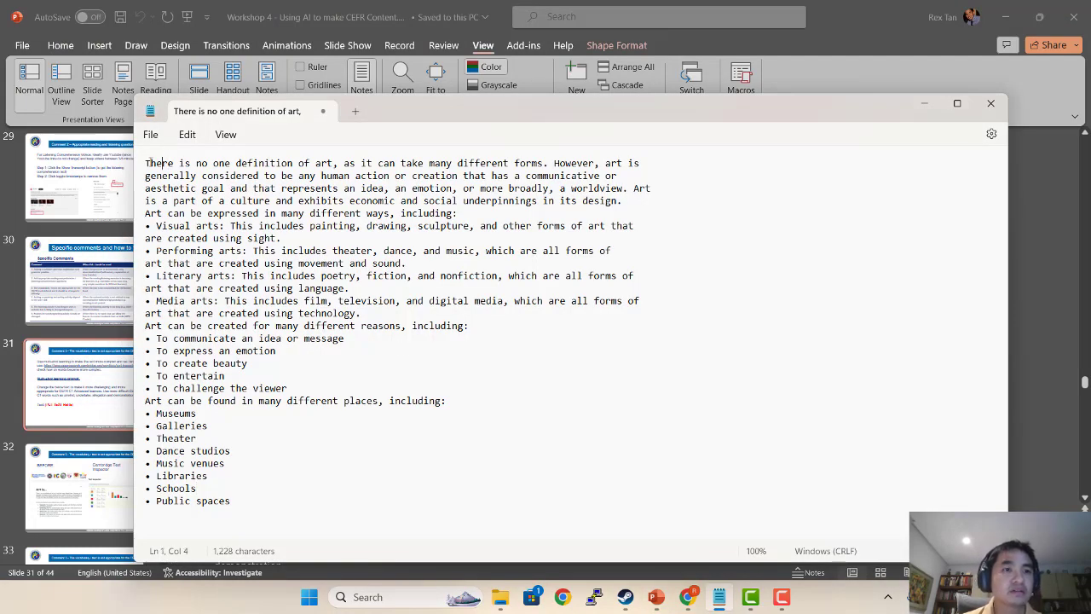
{"action": "key", "text": "Return"}
{"action": "key", "text": "Up"}
{"action": "key", "text": "ctrl+v"}
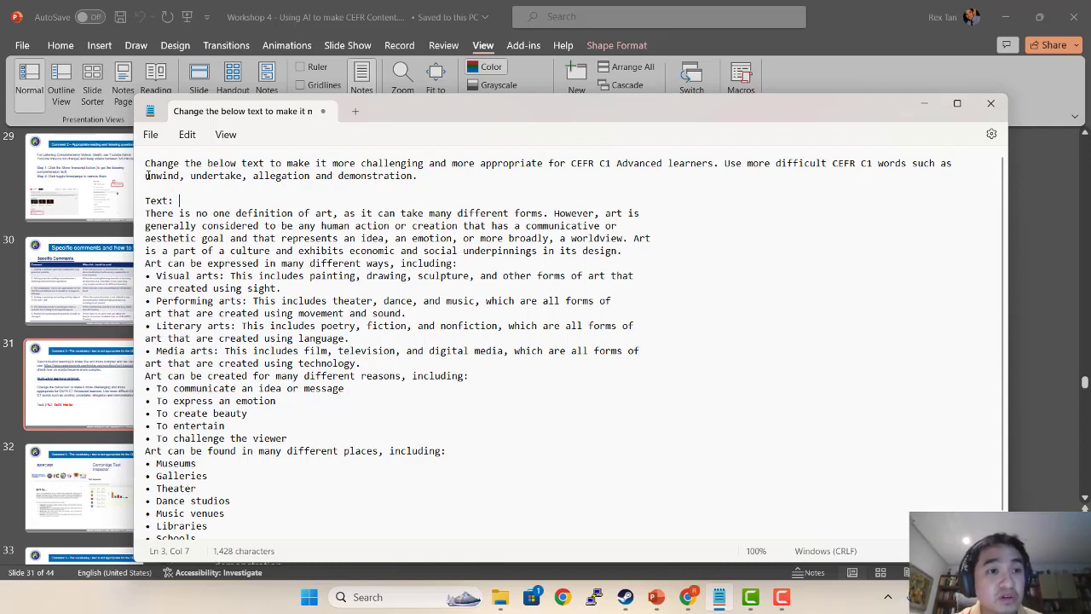
{"action": "left_click_drag", "start_coordinate": [146, 176], "coordinate": [419, 179]}
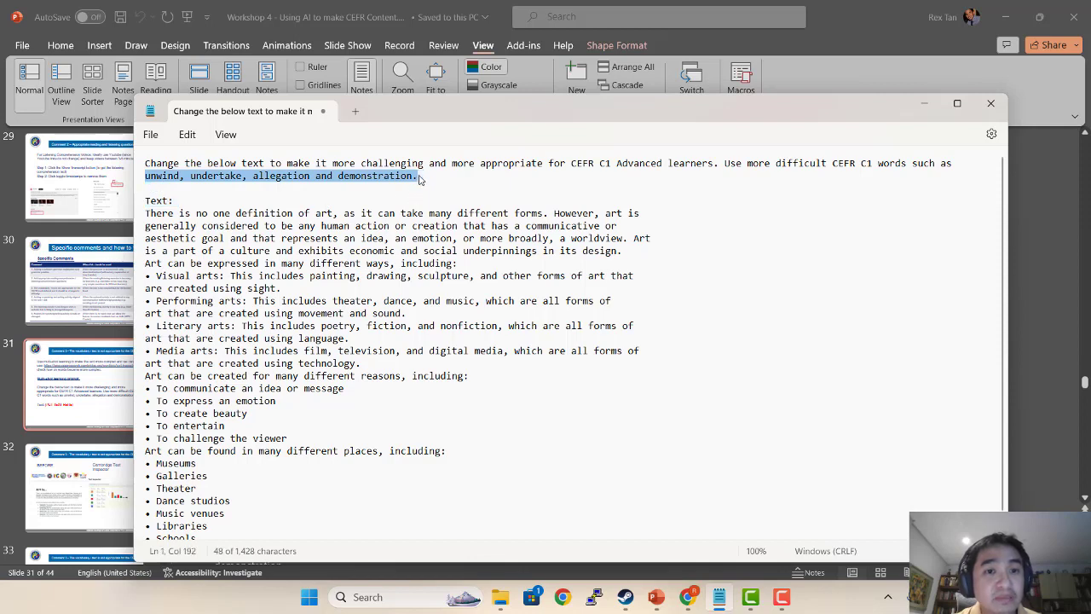
{"action": "left_click", "coordinate": [367, 186]}
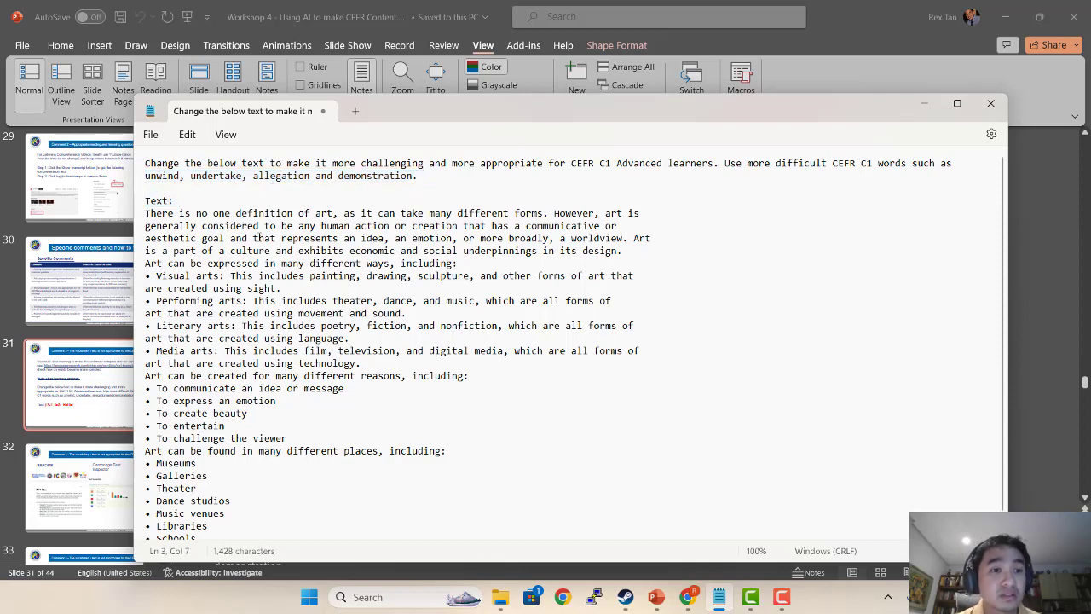
{"action": "key", "text": "Return"}
{"action": "scroll", "coordinate": [236, 489], "scroll_direction": "down", "scroll_amount": 1}
{"action": "left_click", "coordinate": [243, 483]}
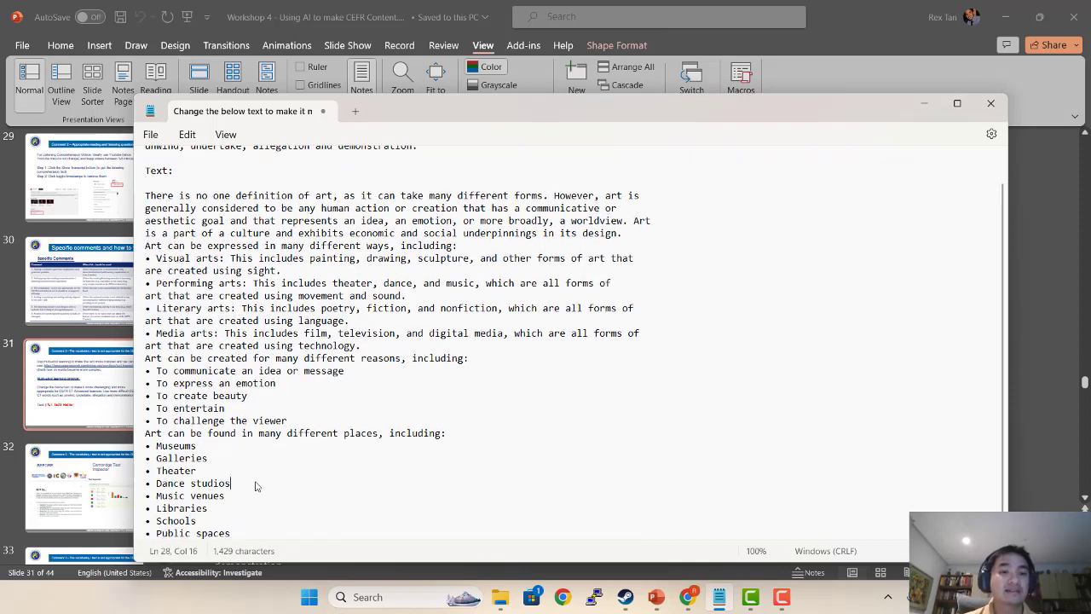
Copy the entire Notepad prompt with the art text and submit it to Copilot in the browser.
{"action": "key", "text": "ctrl+a"}
{"action": "key", "text": "alt+Tab"}
{"action": "key", "text": "alt+Tab"}
{"action": "left_click", "coordinate": [170, 12]}
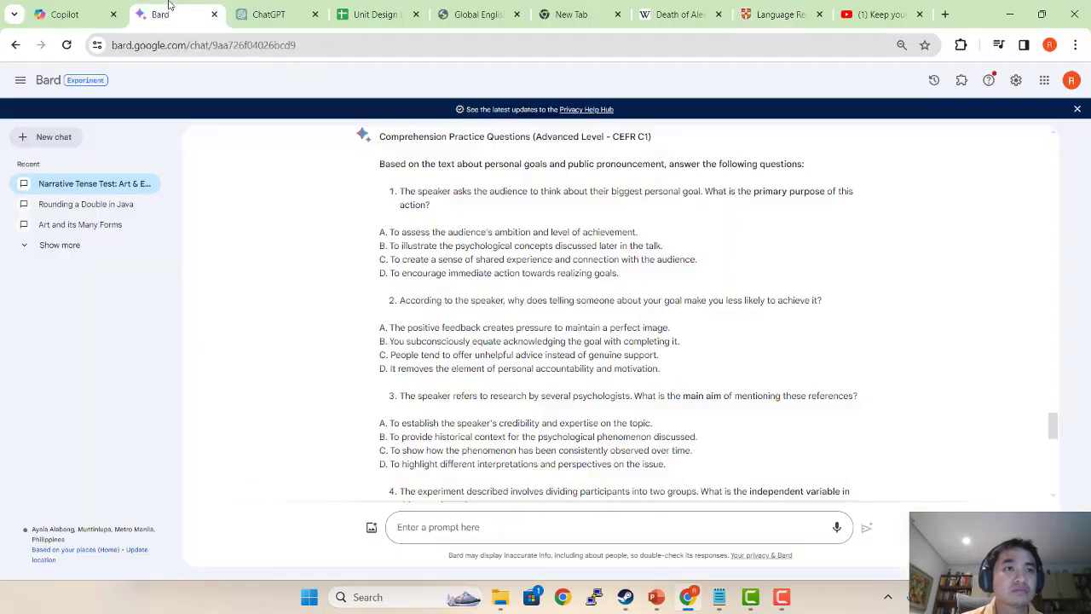
{"action": "left_click", "coordinate": [68, 14]}
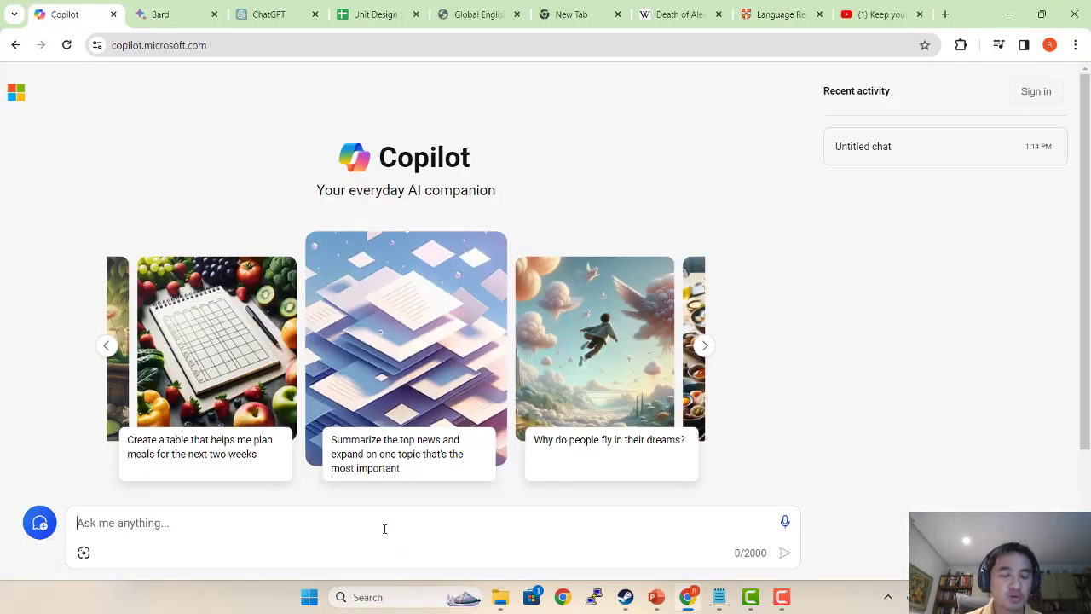
{"action": "left_click", "coordinate": [384, 529]}
{"action": "key", "text": "ctrl+v"}
{"action": "left_click", "coordinate": [785, 553]}
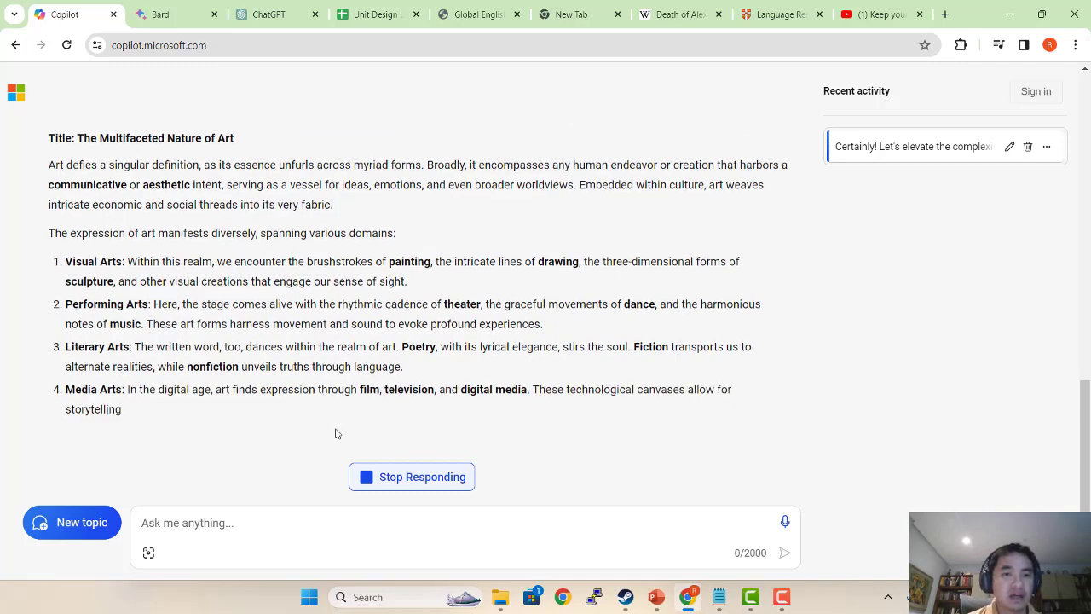
Stop Copilot's response and copy the rewritten text from its title through the sentence ending "multifarious reasons:".
{"action": "left_click", "coordinate": [395, 478]}
{"action": "scroll", "coordinate": [395, 341], "scroll_direction": "up", "scroll_amount": 1}
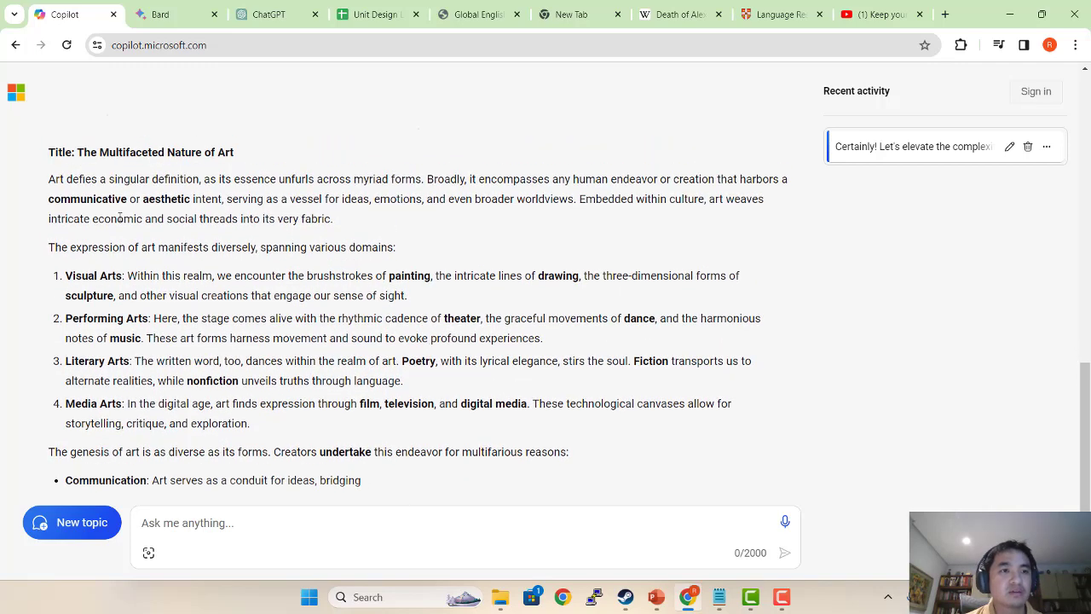
{"action": "left_click_drag", "start_coordinate": [48, 153], "coordinate": [574, 457]}
{"action": "key", "text": "ctrl+c"}
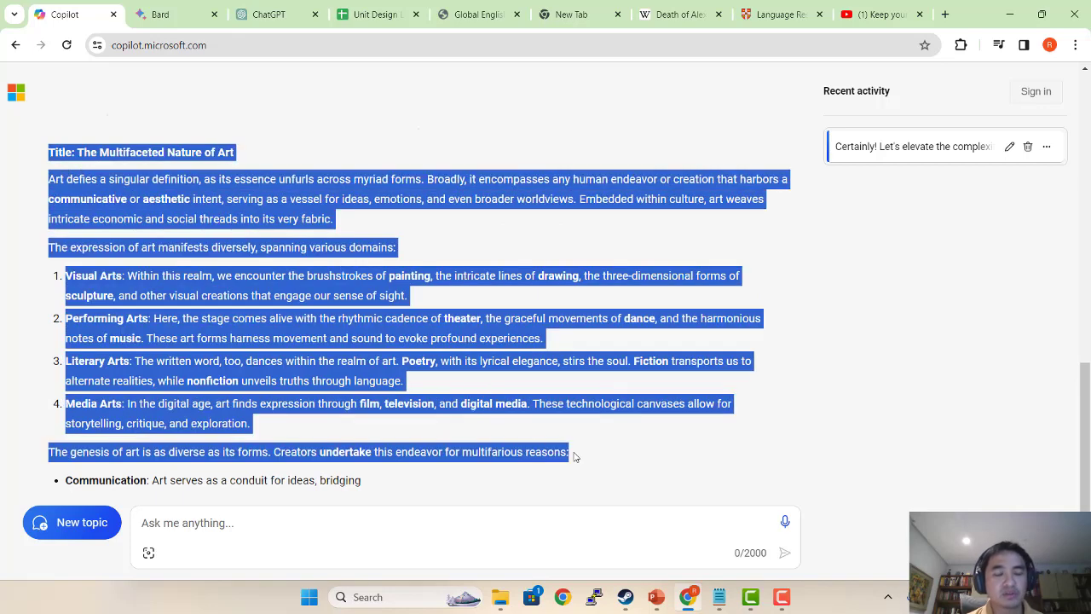
Replace the text in Cambridge Text Inspector with Copilot's rewritten version and start the analysis workflow.
{"action": "left_click", "coordinate": [814, 12]}
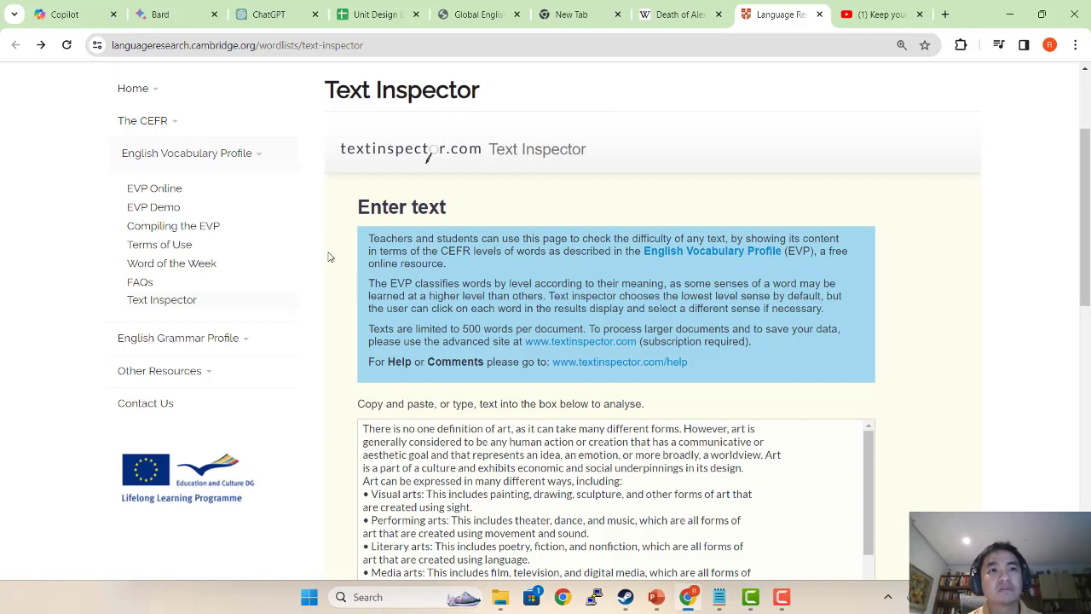
{"action": "scroll", "coordinate": [518, 461], "scroll_direction": "up", "scroll_amount": 2}
{"action": "scroll", "coordinate": [517, 460], "scroll_direction": "down", "scroll_amount": 3}
{"action": "left_click", "coordinate": [514, 467]}
{"action": "key", "text": "ctrl+a"}
{"action": "key", "text": "ctrl+v"}
{"action": "scroll", "coordinate": [597, 401], "scroll_direction": "down", "scroll_amount": 5}
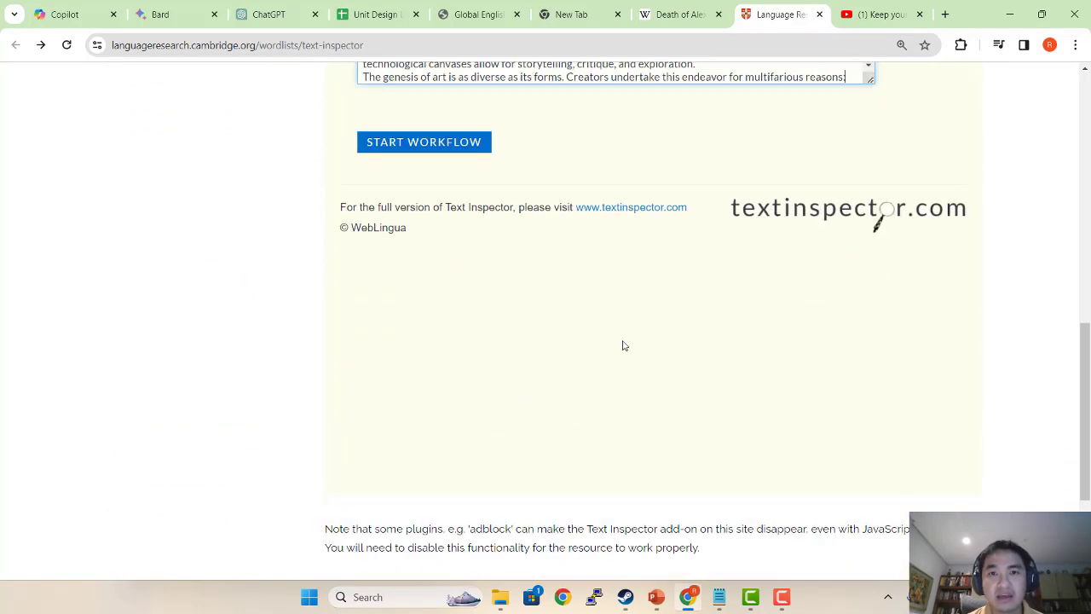
{"action": "left_click", "coordinate": [456, 145]}
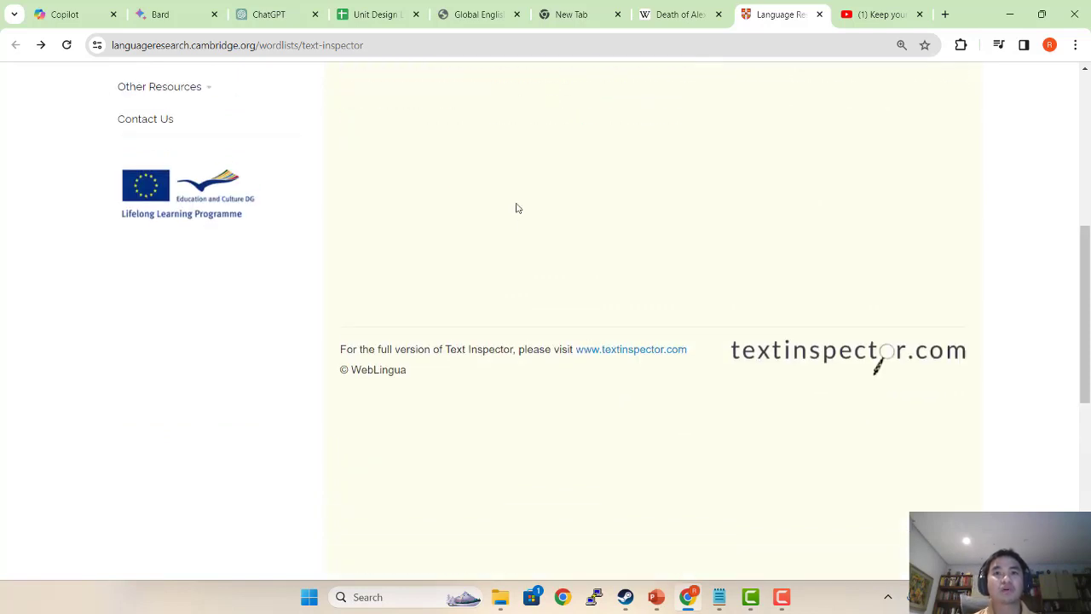
Examine the C1 and C2 word type percentages in the Text Inspector results for the rewritten text.
{"action": "scroll", "coordinate": [518, 212], "scroll_direction": "up", "scroll_amount": 4}
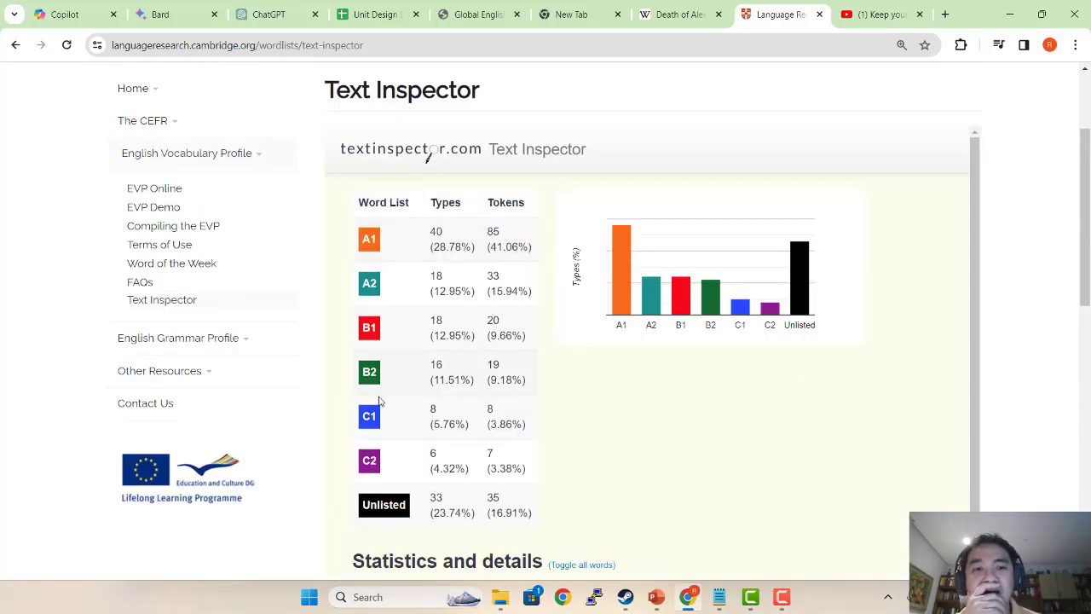
{"action": "left_click_drag", "start_coordinate": [431, 423], "coordinate": [471, 423]}
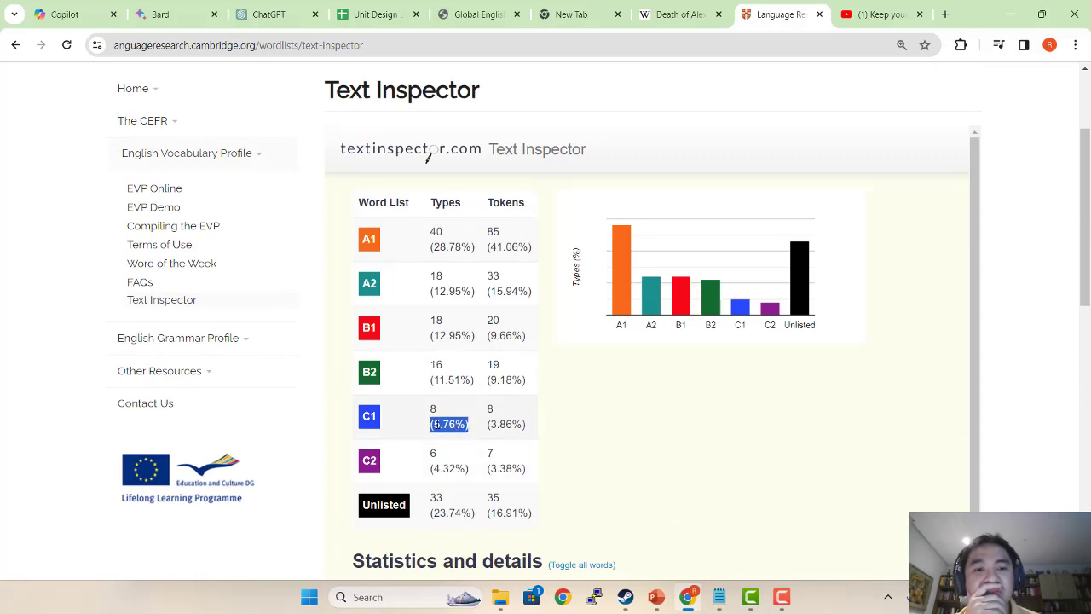
{"action": "double_click", "coordinate": [435, 468]}
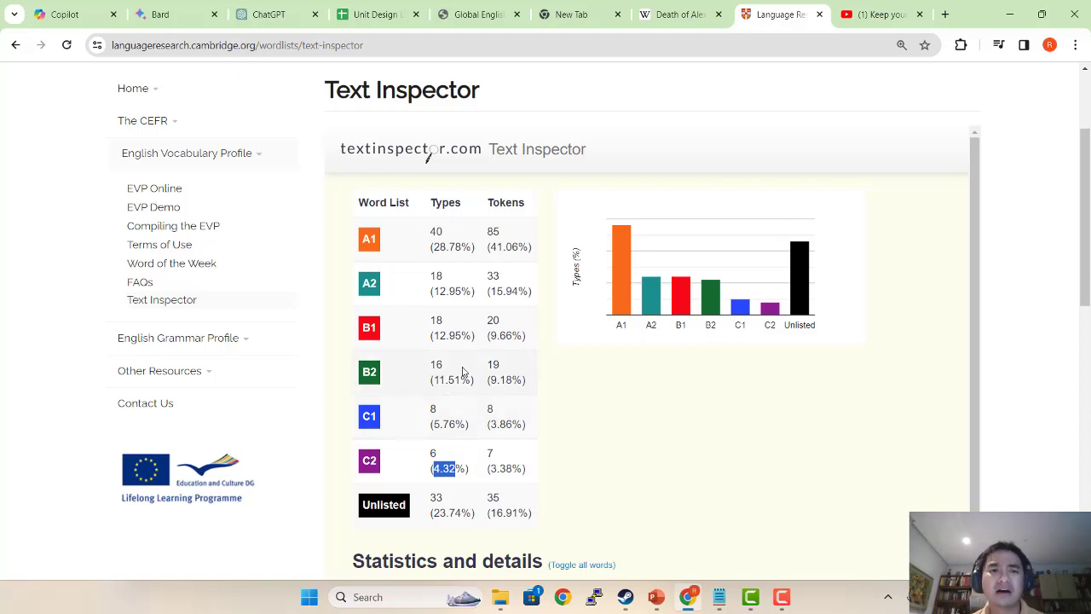
{"action": "left_click_drag", "start_coordinate": [449, 468], "coordinate": [477, 476]}
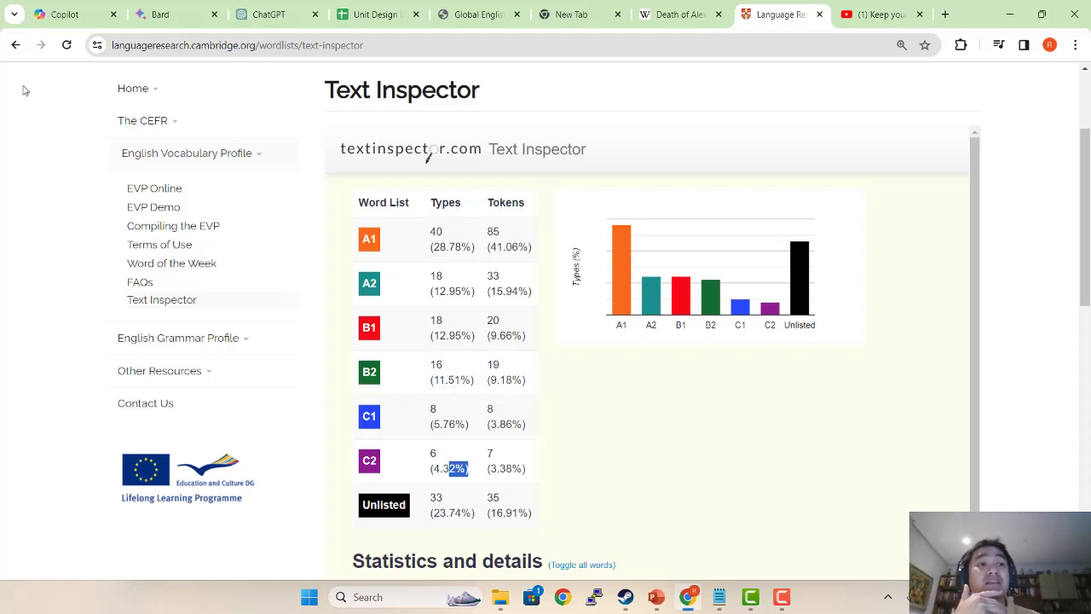
Revisit the Copilot and Bard responses, and review the BEFORE and AFTER slides for Comment 3 in PowerPoint.
{"action": "left_click", "coordinate": [68, 6]}
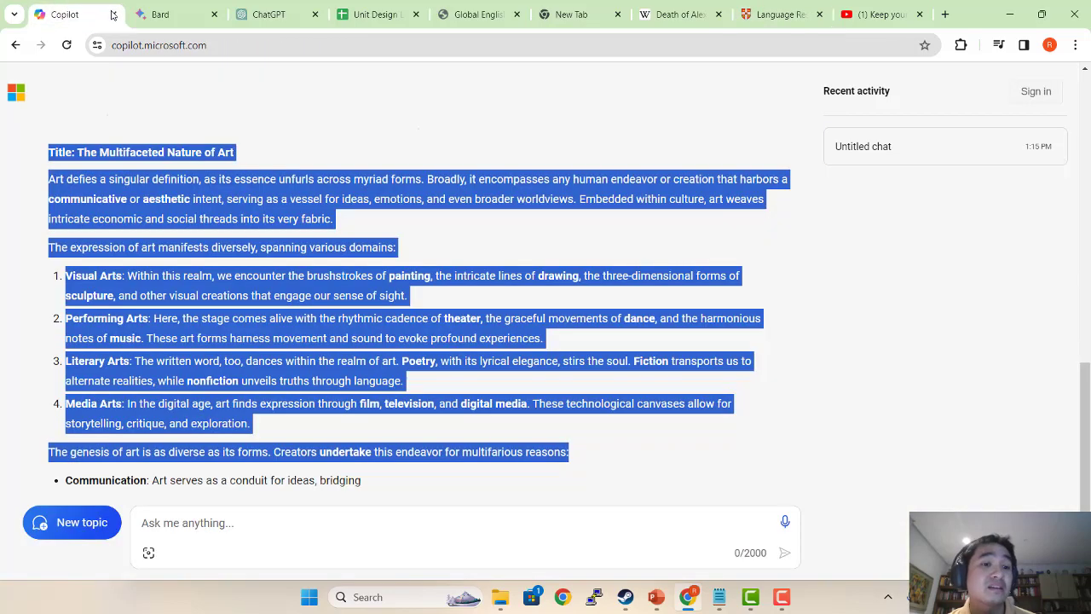
{"action": "left_click", "coordinate": [157, 12]}
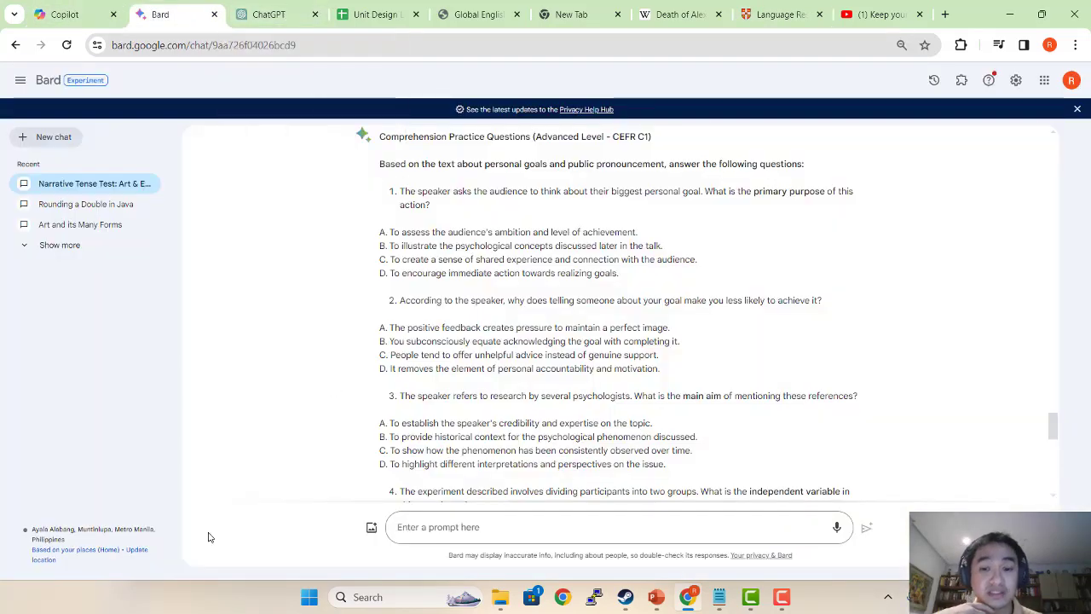
{"action": "left_click", "coordinate": [655, 597]}
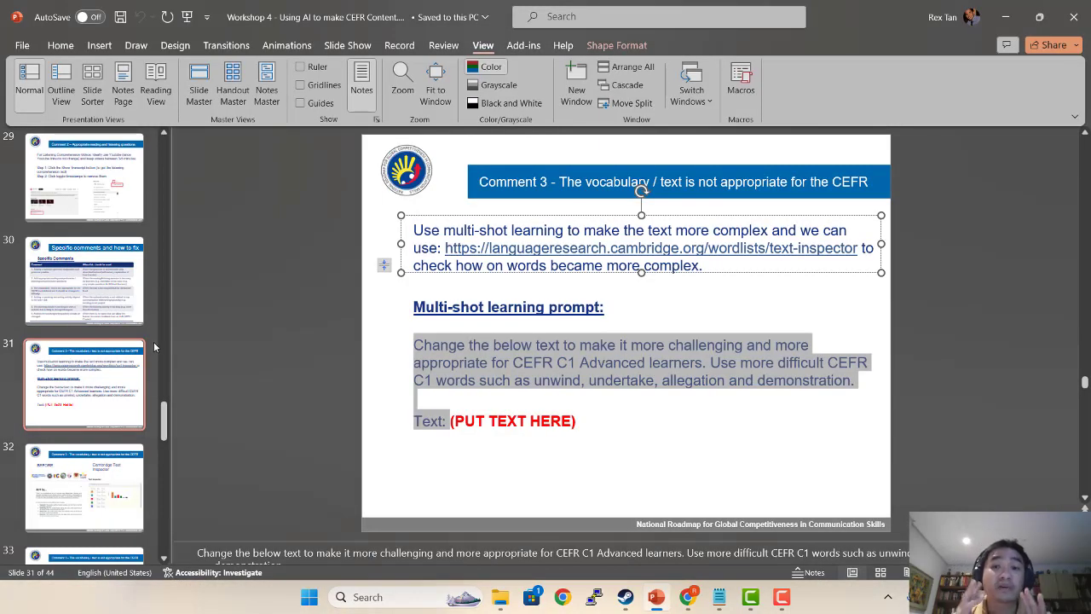
{"action": "left_click_drag", "start_coordinate": [55, 382], "coordinate": [88, 487]}
{"action": "left_click", "coordinate": [58, 474]}
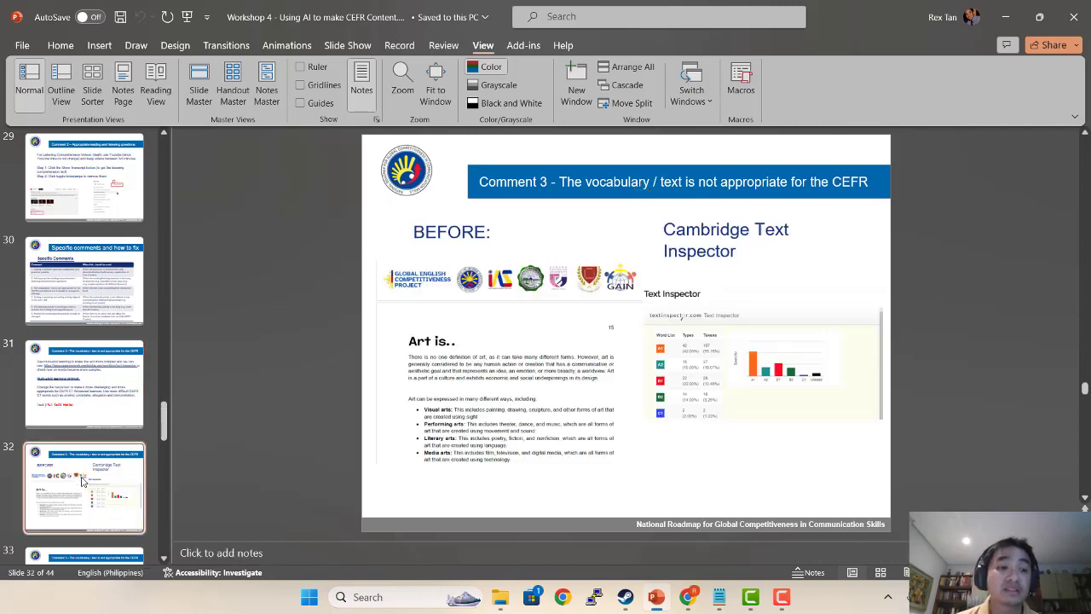
{"action": "key", "text": "Down"}
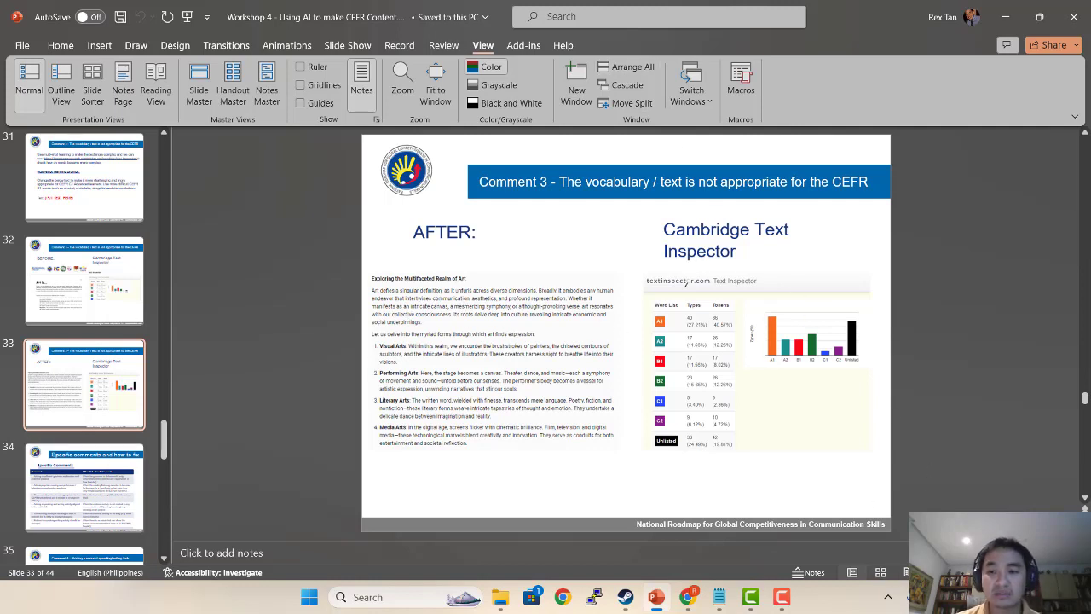
Present the Comment 3 AFTER slide and circle the C1 and C2 rows of the word list with the red pen.
{"action": "key", "text": "shift+F5"}
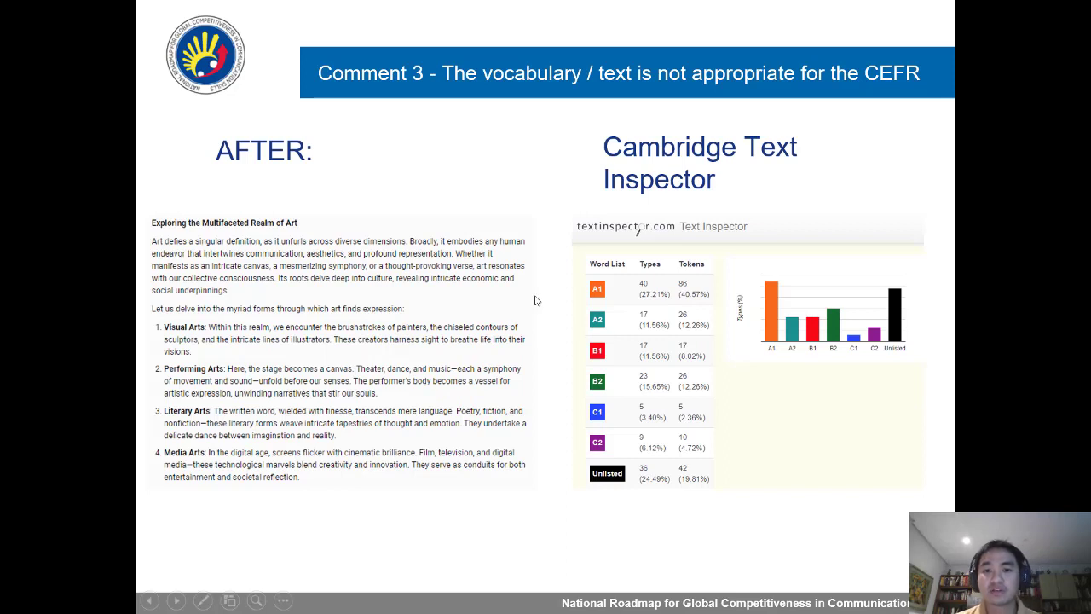
{"action": "left_click", "coordinate": [202, 600]}
{"action": "left_click", "coordinate": [166, 485]}
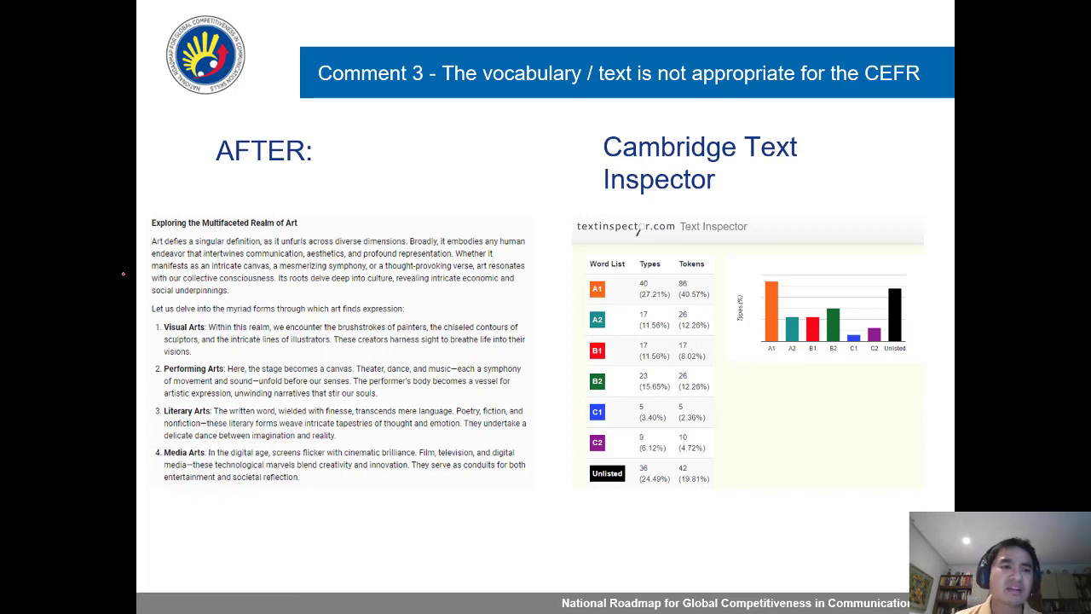
{"action": "mouse_move", "coordinate": [639, 389]}
{"action": "left_mouse_down"}
{"action": "mouse_move", "coordinate": [581, 401]}
{"action": "mouse_move", "coordinate": [613, 458]}
{"action": "mouse_move", "coordinate": [673, 457]}
{"action": "mouse_move", "coordinate": [659, 401]}
{"action": "mouse_move", "coordinate": [631, 398]}
{"action": "left_mouse_up"}
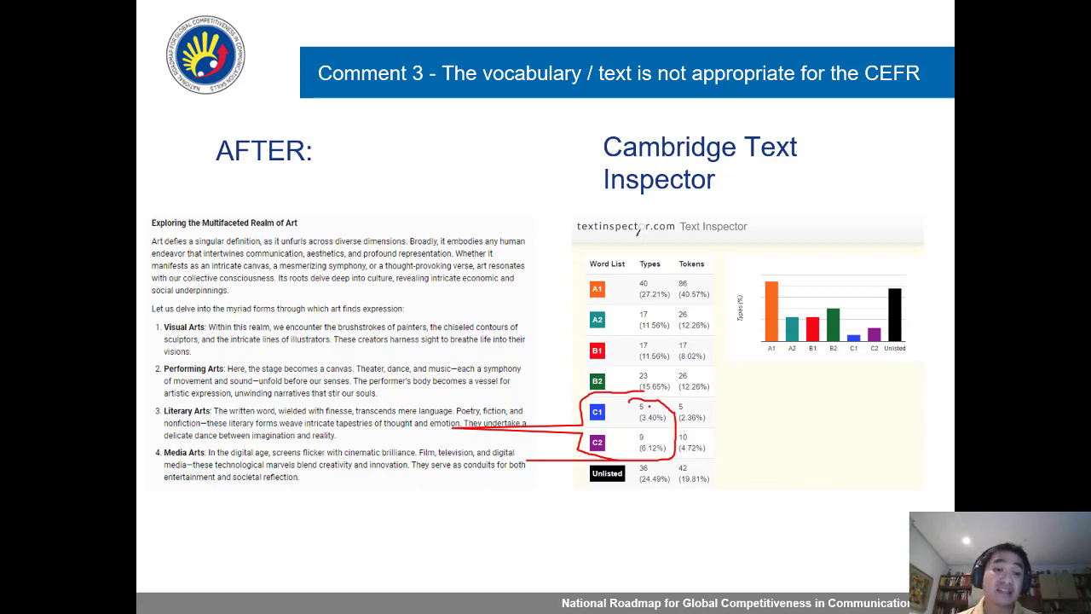
Advance to the Specific Comments table slide and mark comments 1, 2 and 3 with red pen strokes.
{"action": "key", "text": "Right"}
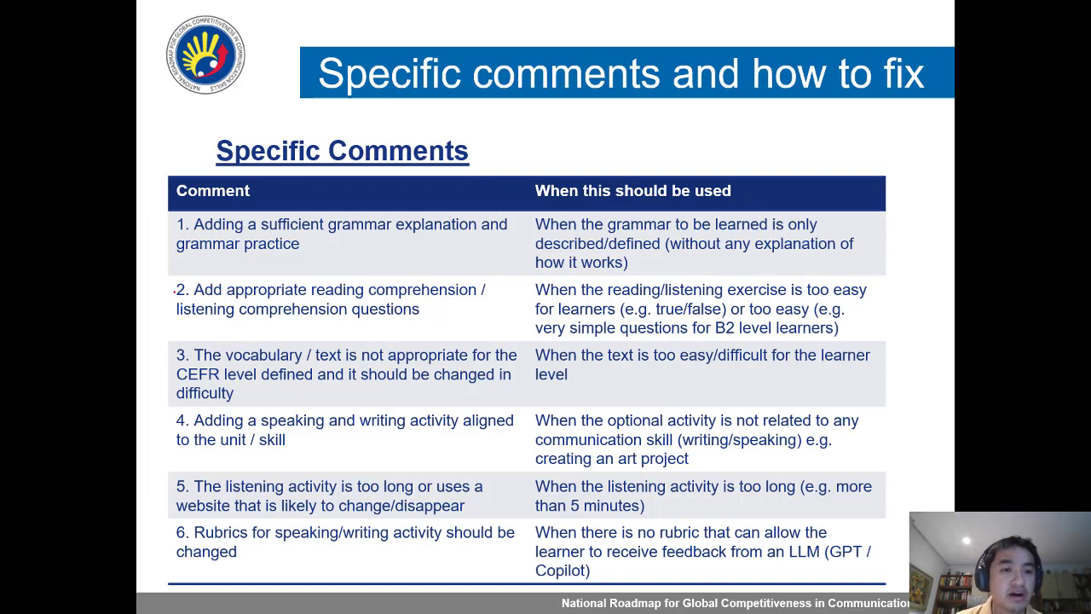
{"action": "left_click_drag", "start_coordinate": [153, 237], "coordinate": [199, 219]}
{"action": "left_click_drag", "start_coordinate": [178, 304], "coordinate": [210, 287]}
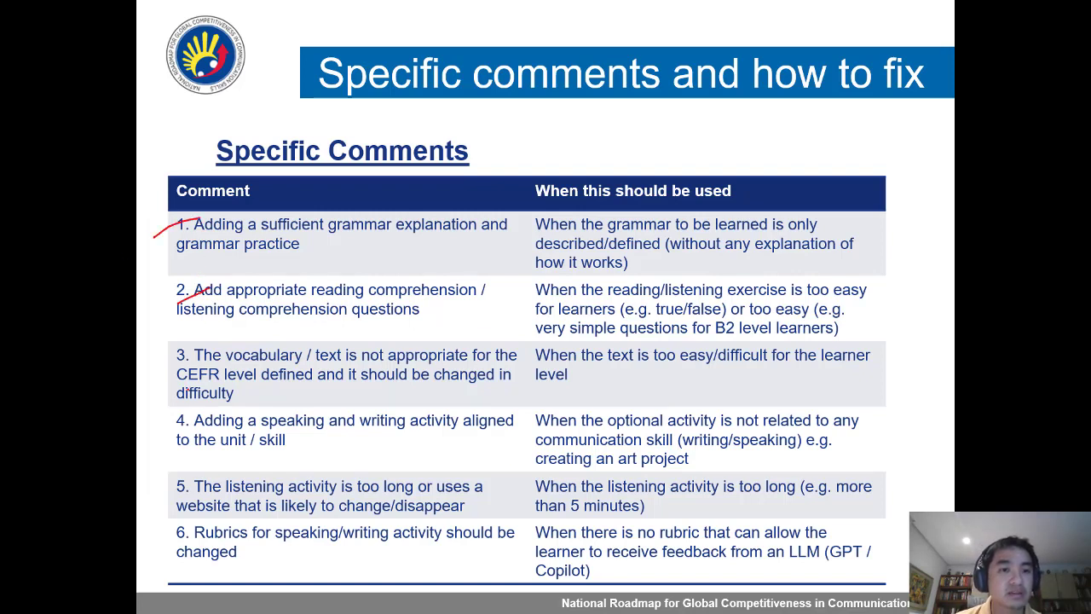
{"action": "left_click_drag", "start_coordinate": [182, 399], "coordinate": [217, 370]}
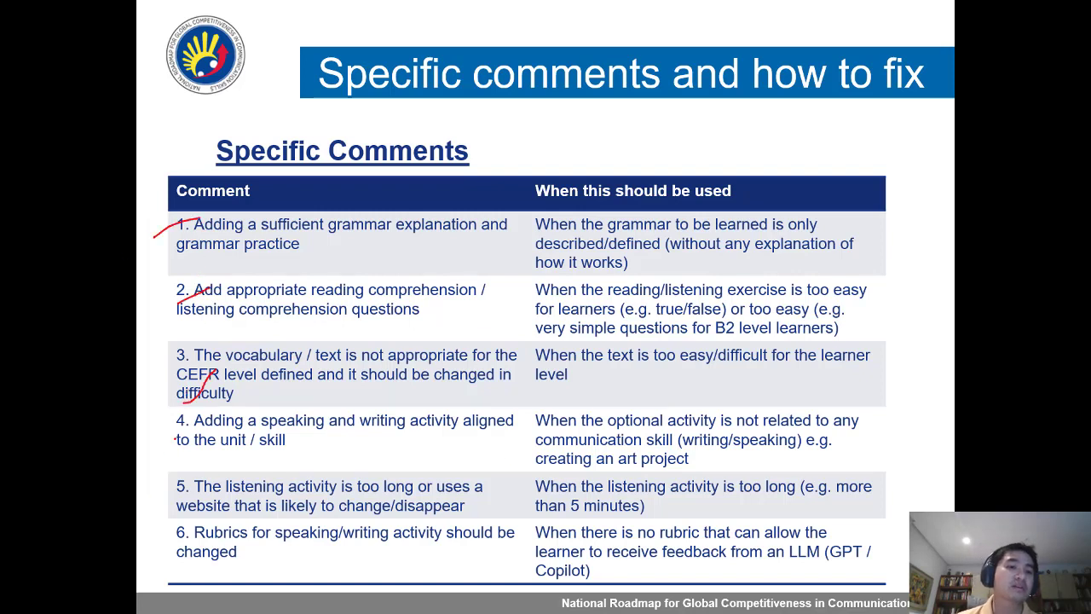
Advance through the Comment 4 slides to the zero-shot learning prompt and end the slide show there.
{"action": "key", "text": "Right"}
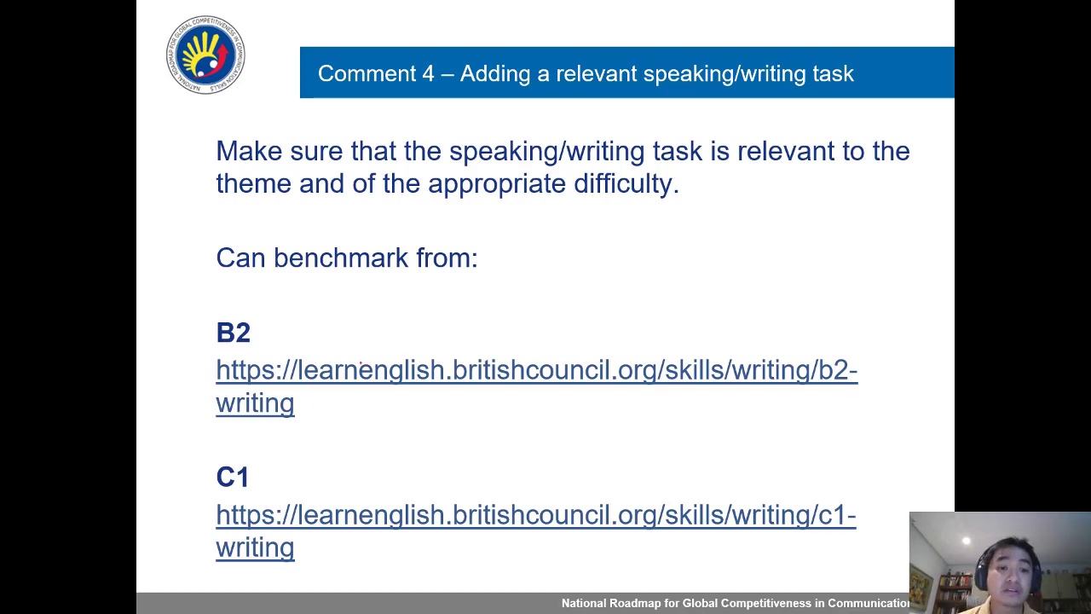
{"action": "key", "text": "Right"}
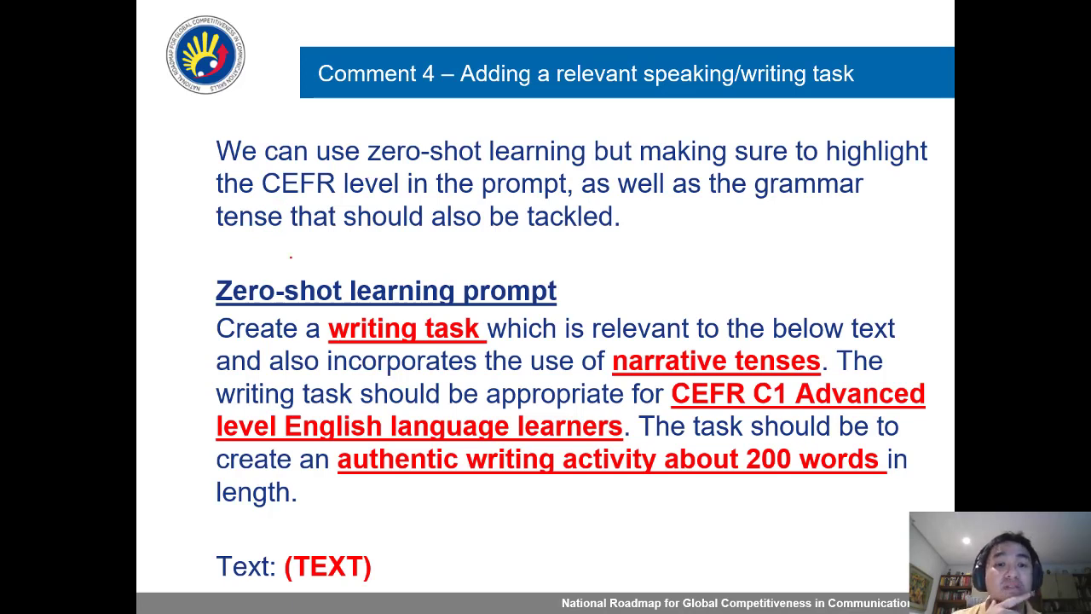
{"action": "right_click", "coordinate": [294, 275]}
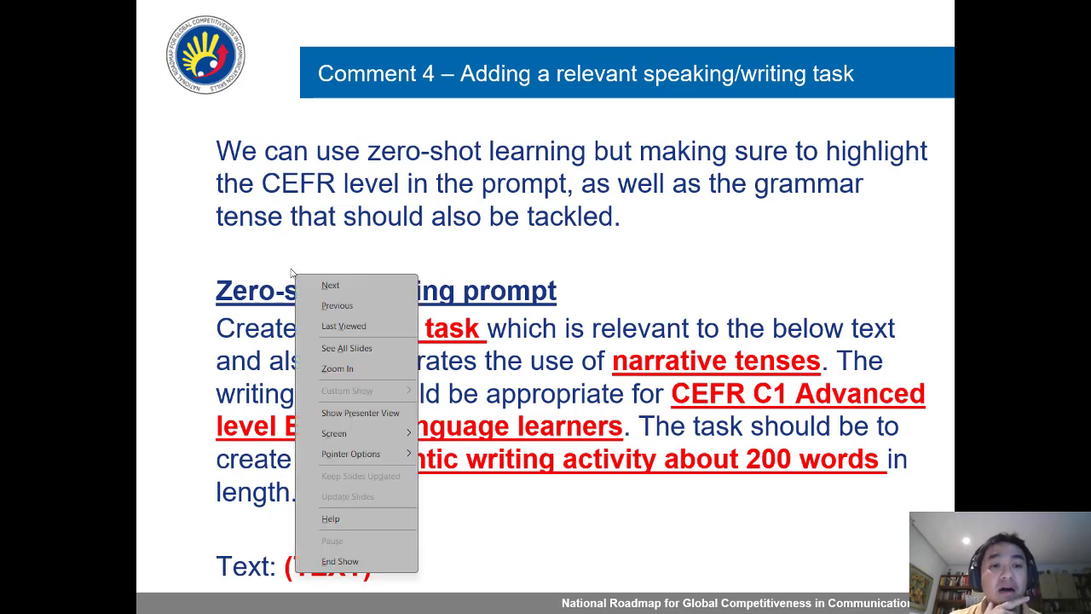
{"action": "left_click", "coordinate": [358, 556]}
{"action": "left_click", "coordinate": [565, 338]}
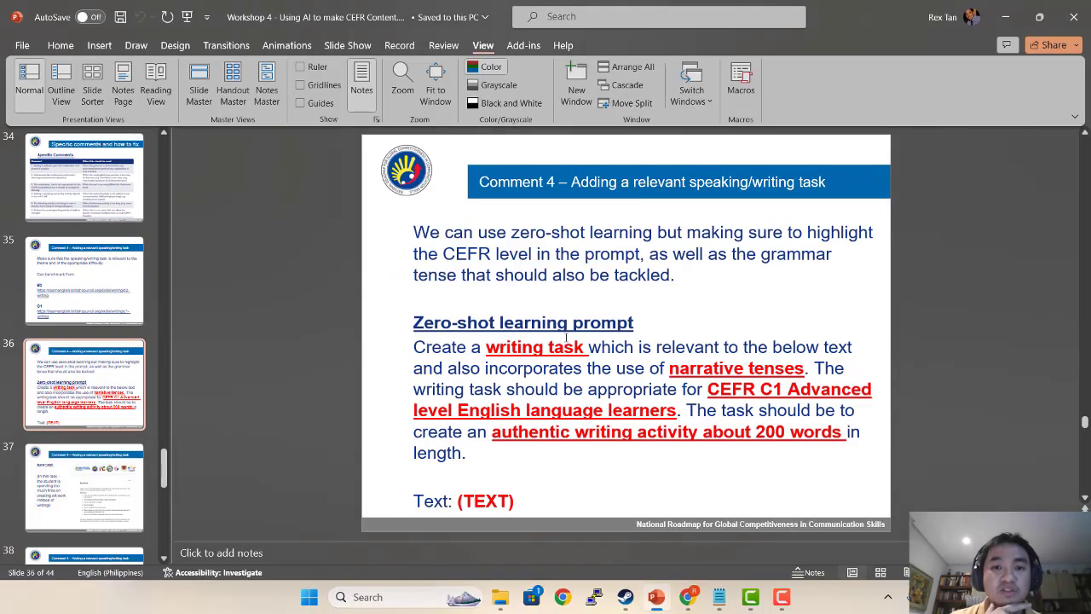
Review the zero-shot prompt's key phrases on task type, narrative tenses, CEFR C1 level and 200-word length.
{"action": "left_click_drag", "start_coordinate": [473, 454], "coordinate": [395, 346]}
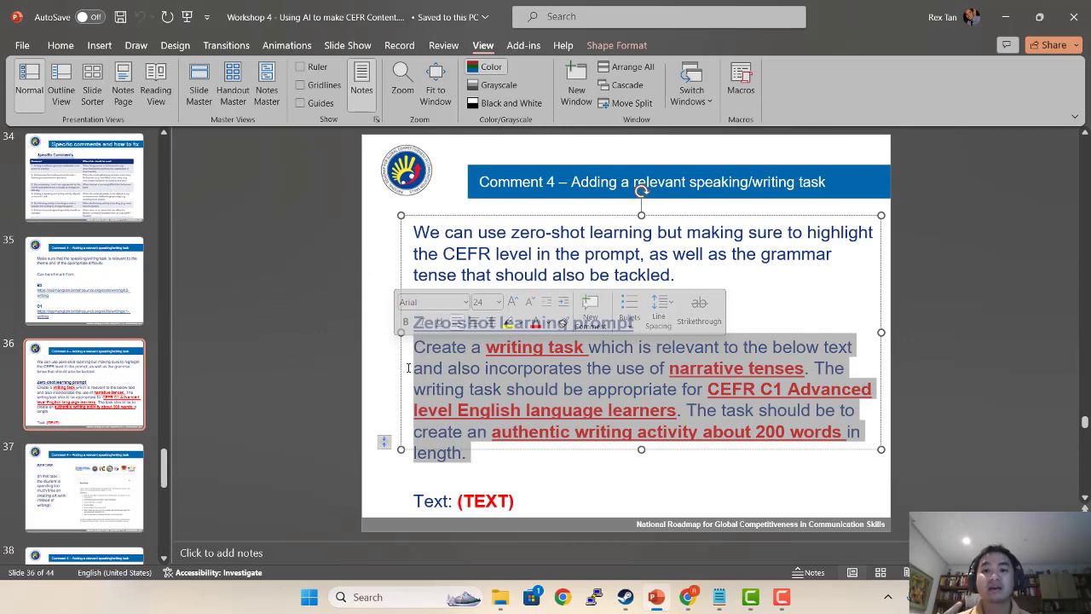
{"action": "left_click", "coordinate": [487, 442]}
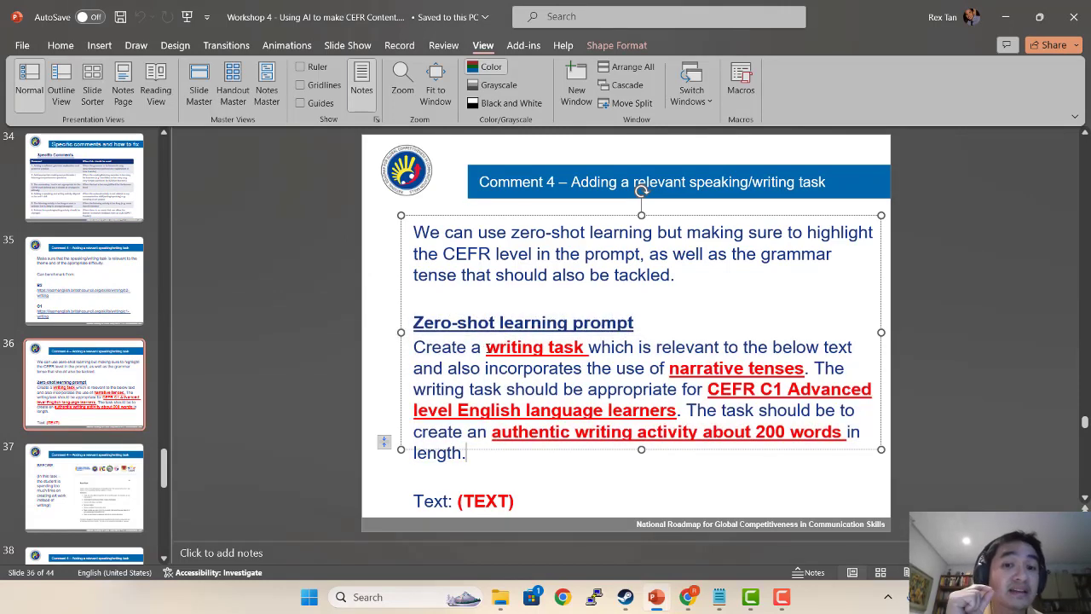
{"action": "left_click_drag", "start_coordinate": [509, 351], "coordinate": [582, 353]}
{"action": "left_click_drag", "start_coordinate": [670, 368], "coordinate": [804, 370]}
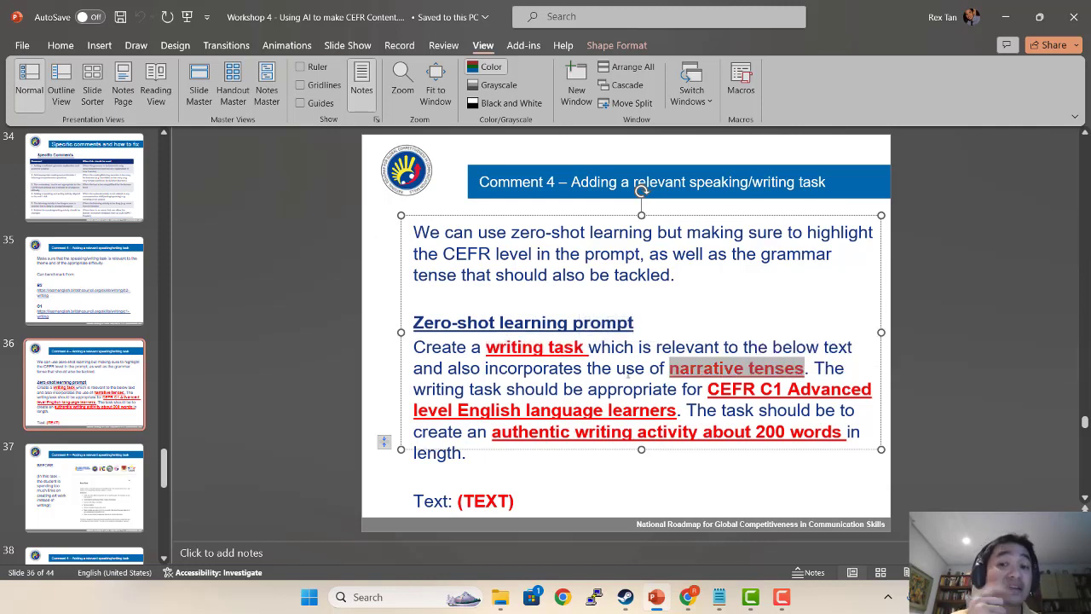
{"action": "left_click_drag", "start_coordinate": [708, 389], "coordinate": [875, 389]}
{"action": "left_click_drag", "start_coordinate": [492, 432], "coordinate": [846, 433]}
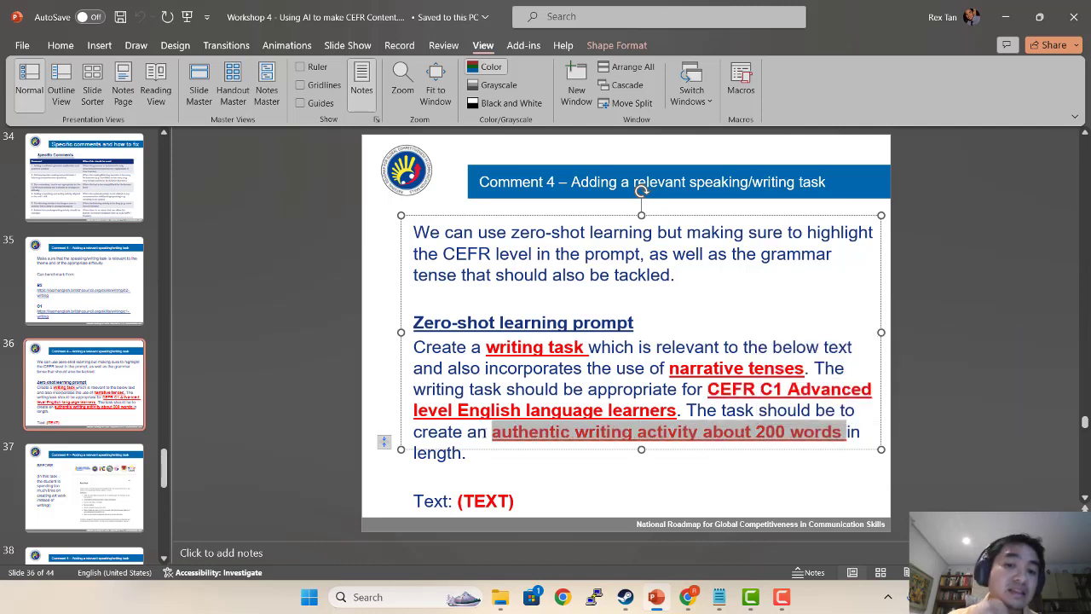
Copy the zero-shot writing task prompt from the slide and replace the instruction above the art text in Notepad with it.
{"action": "left_click_drag", "start_coordinate": [495, 456], "coordinate": [405, 348]}
{"action": "key", "text": "ctrl+c"}
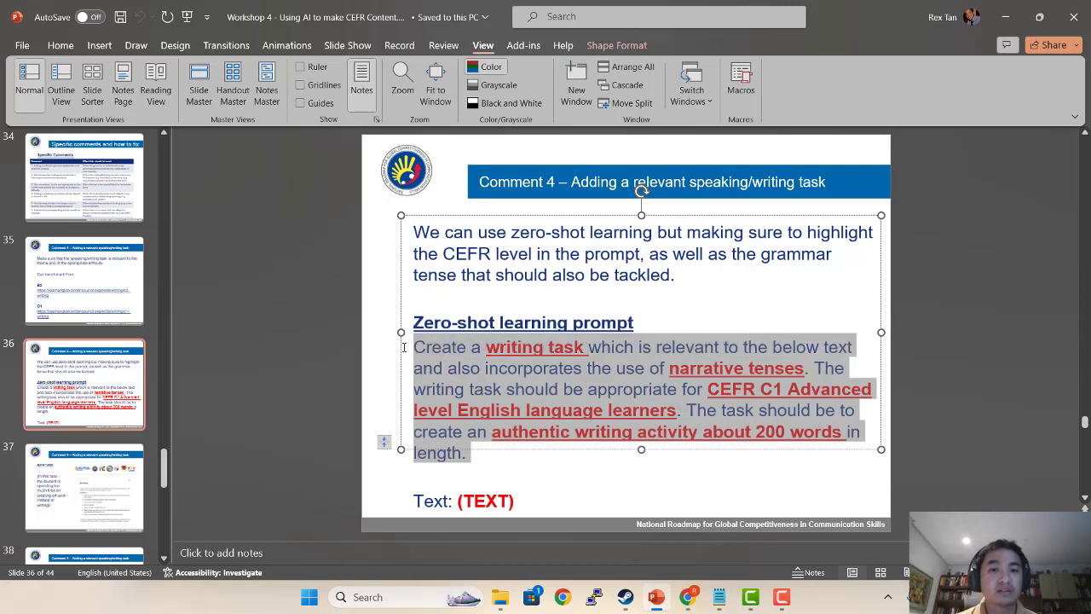
{"action": "key", "text": "alt+Tab"}
{"action": "key", "text": "Tab"}
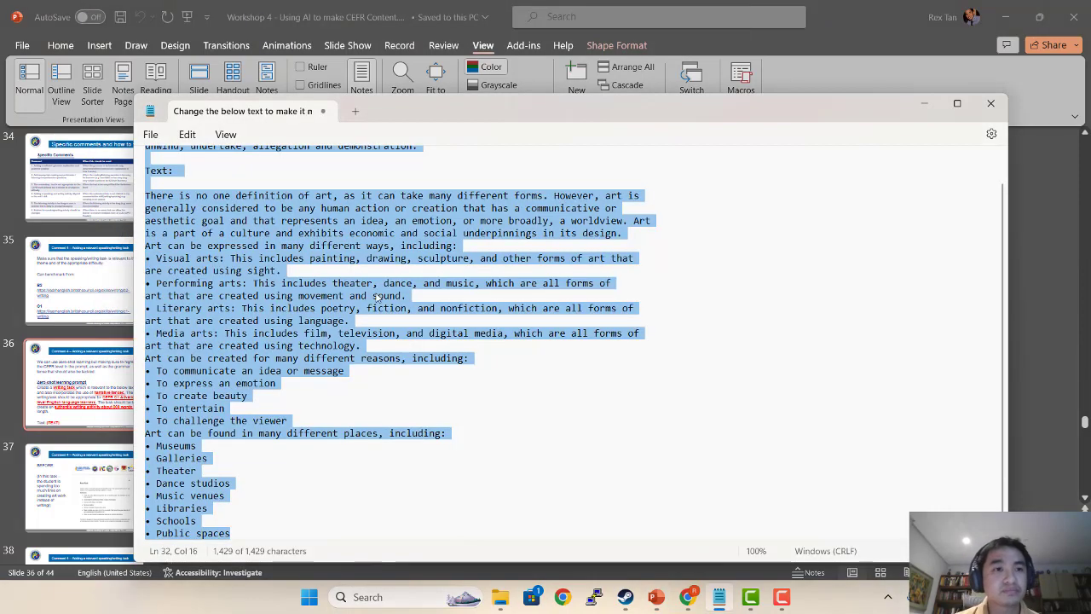
{"action": "scroll", "coordinate": [365, 319], "scroll_direction": "up", "scroll_amount": 1}
{"action": "left_click_drag", "start_coordinate": [367, 188], "coordinate": [23, 128]}
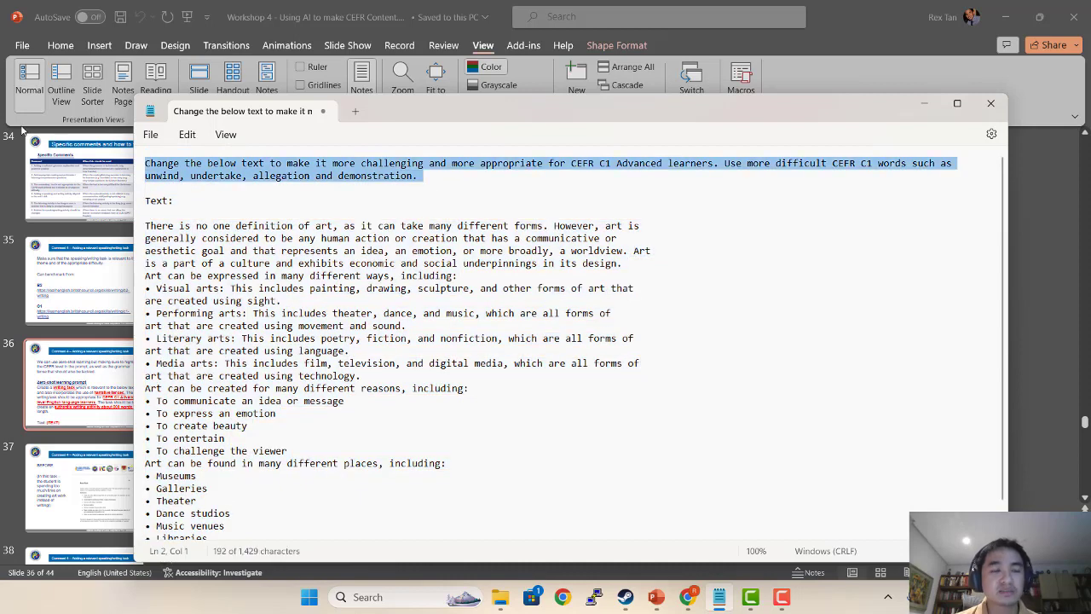
{"action": "key", "text": "ctrl+v"}
Submit the complete Notepad prompt, including the art text, to Copilot in the browser.
{"action": "key", "text": "ctrl+a"}
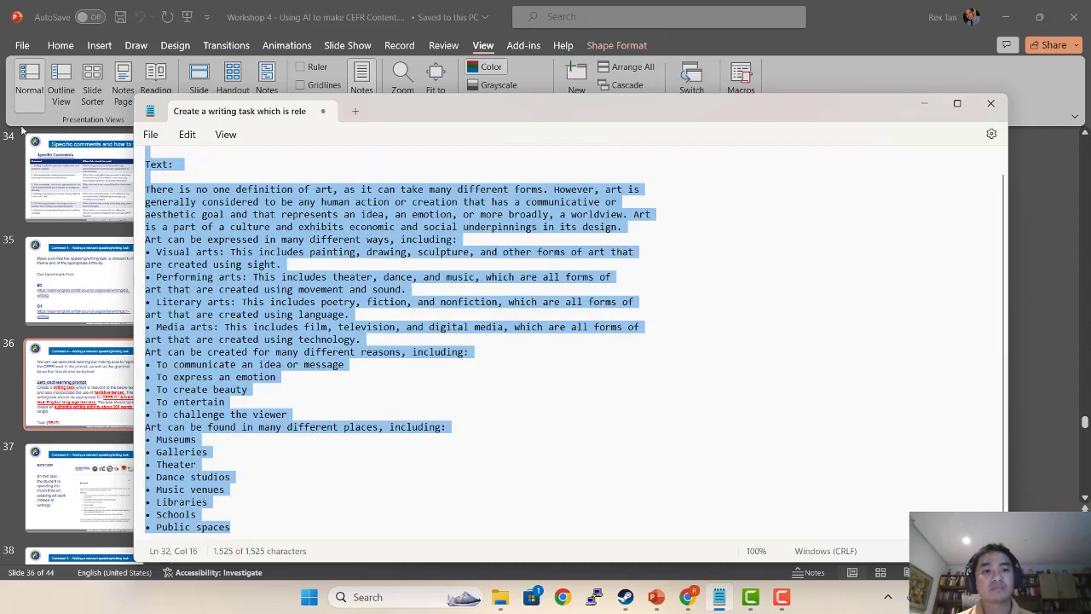
{"action": "key", "text": "alt+Tab"}
{"action": "key", "text": "alt+Tab"}
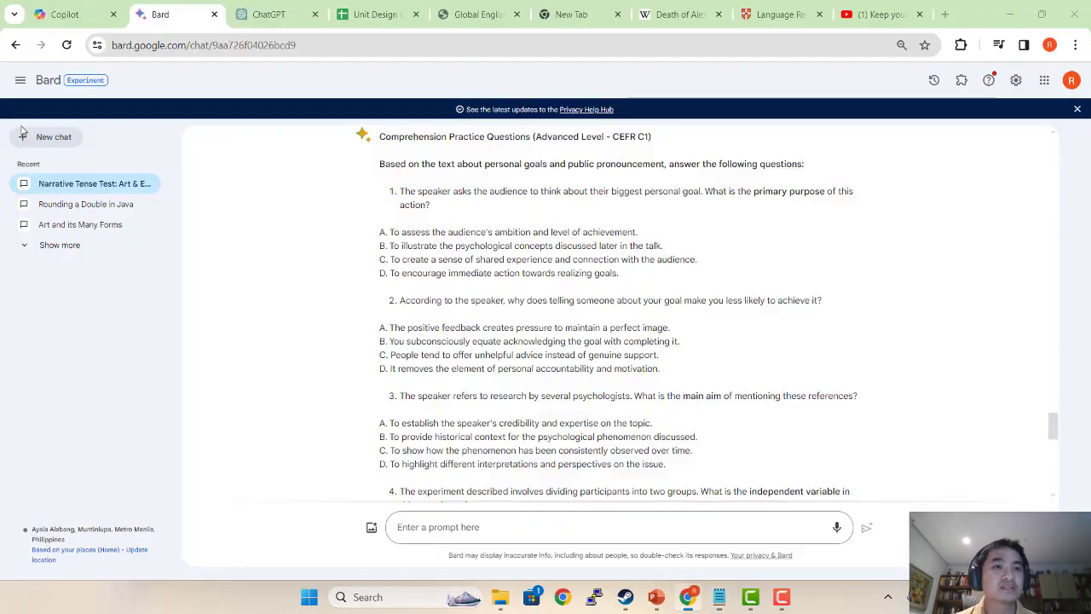
{"action": "left_click", "coordinate": [68, 14]}
{"action": "left_click", "coordinate": [355, 526]}
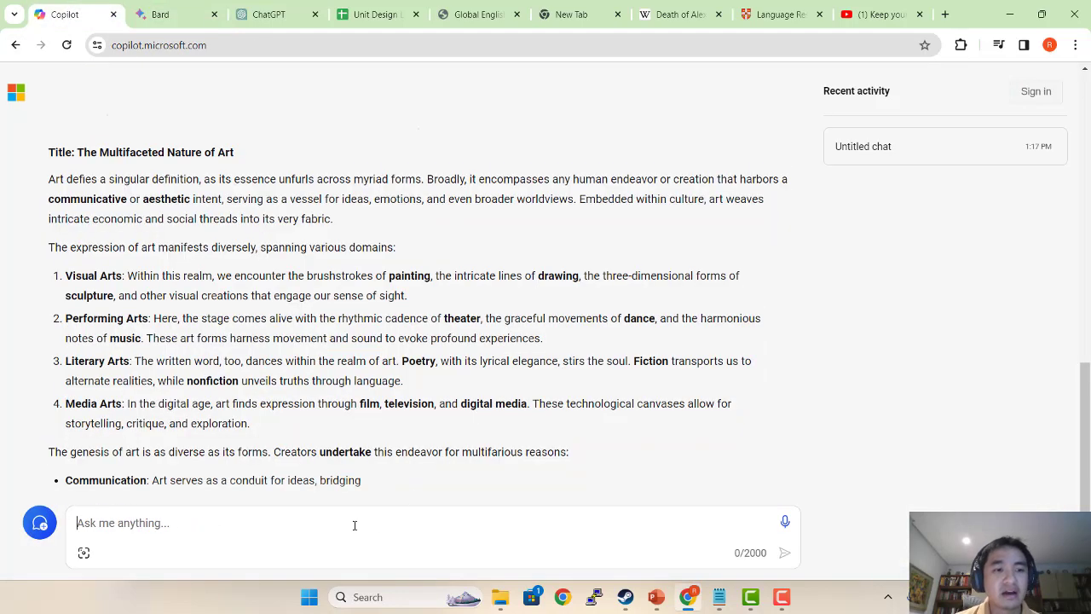
{"action": "key", "text": "ctrl+v"}
{"action": "left_click", "coordinate": [793, 564]}
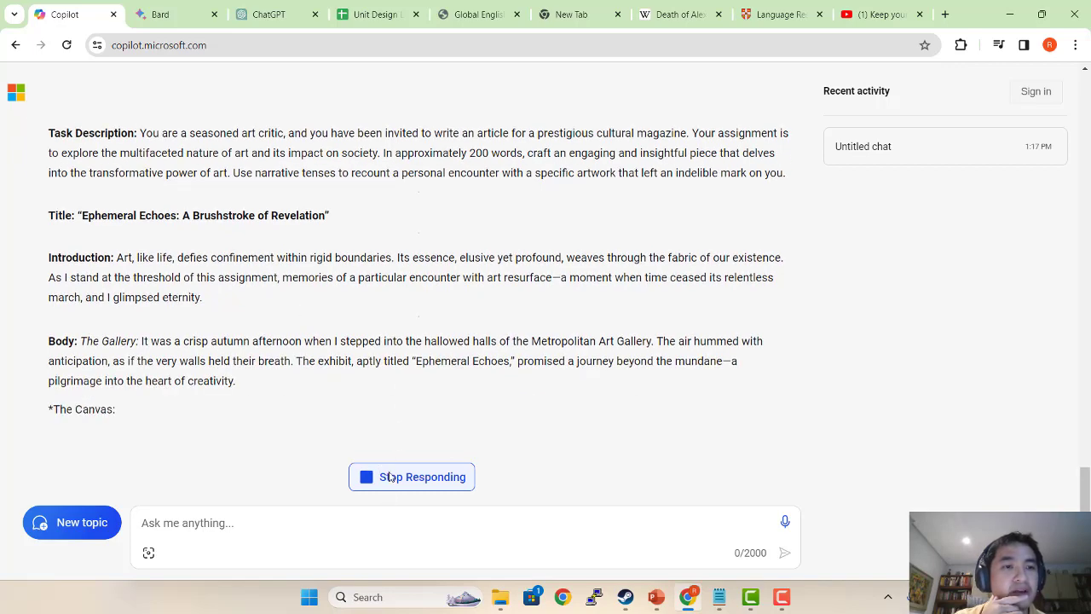
Examine the task description in Copilot's response, checking its topic, word length and use of narrative tenses.
{"action": "left_click_drag", "start_coordinate": [142, 204], "coordinate": [285, 237]}
{"action": "left_click", "coordinate": [324, 224]}
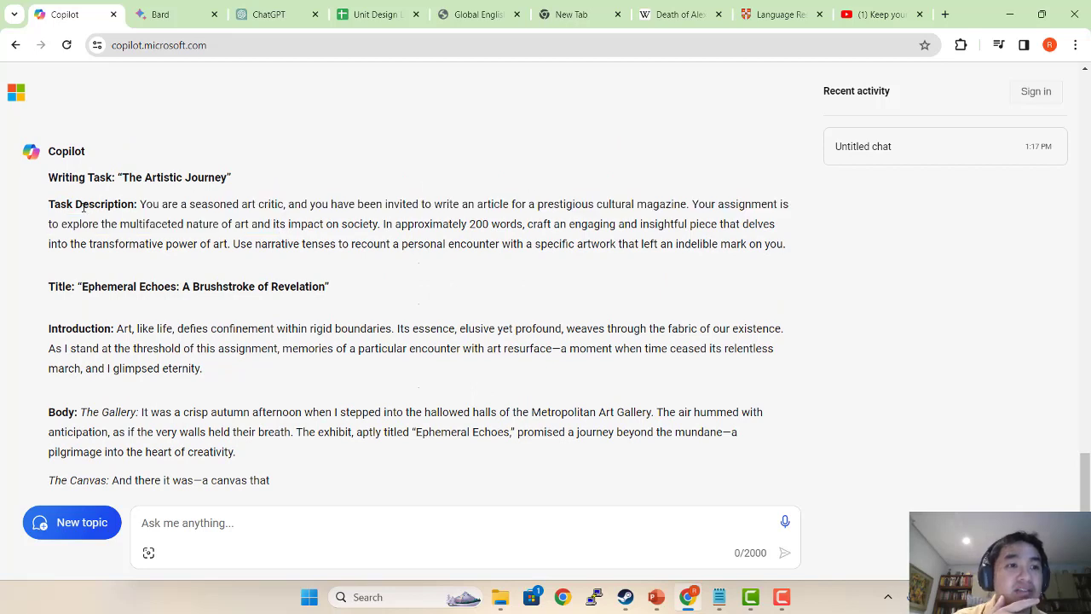
{"action": "left_click_drag", "start_coordinate": [73, 223], "coordinate": [274, 225]}
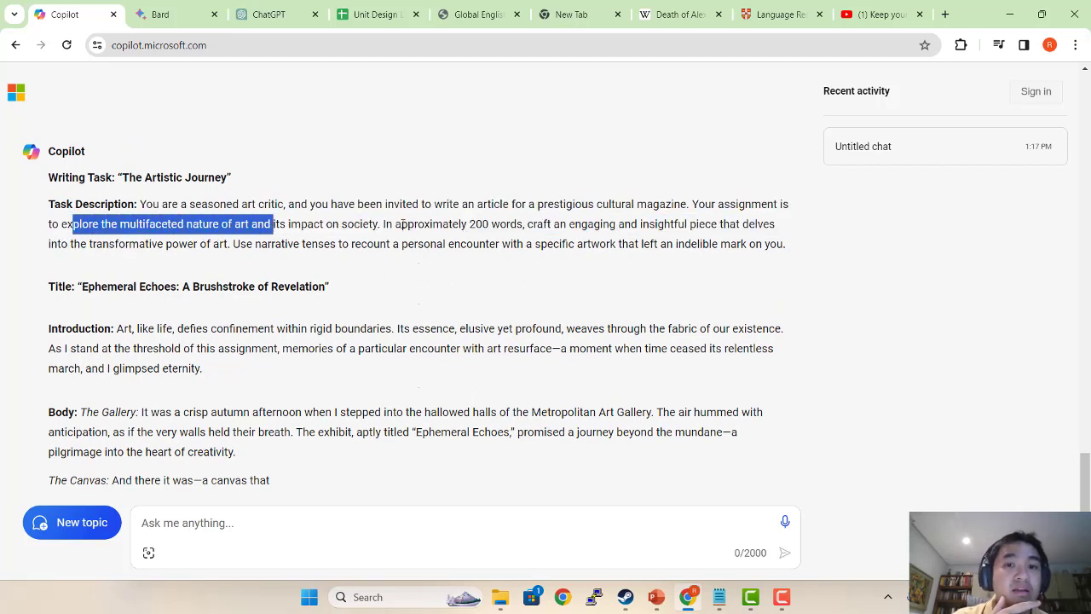
{"action": "left_click", "coordinate": [384, 224]}
{"action": "left_click_drag", "start_coordinate": [385, 224], "coordinate": [754, 240]}
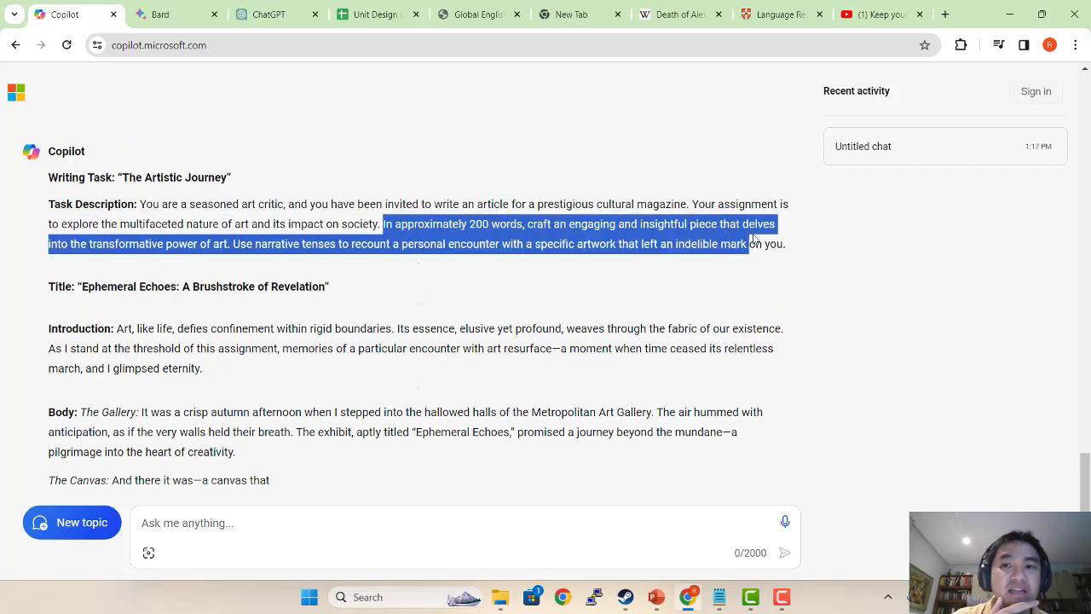
{"action": "left_click", "coordinate": [213, 254]}
{"action": "left_click_drag", "start_coordinate": [252, 239], "coordinate": [807, 248]}
{"action": "left_click", "coordinate": [767, 236]}
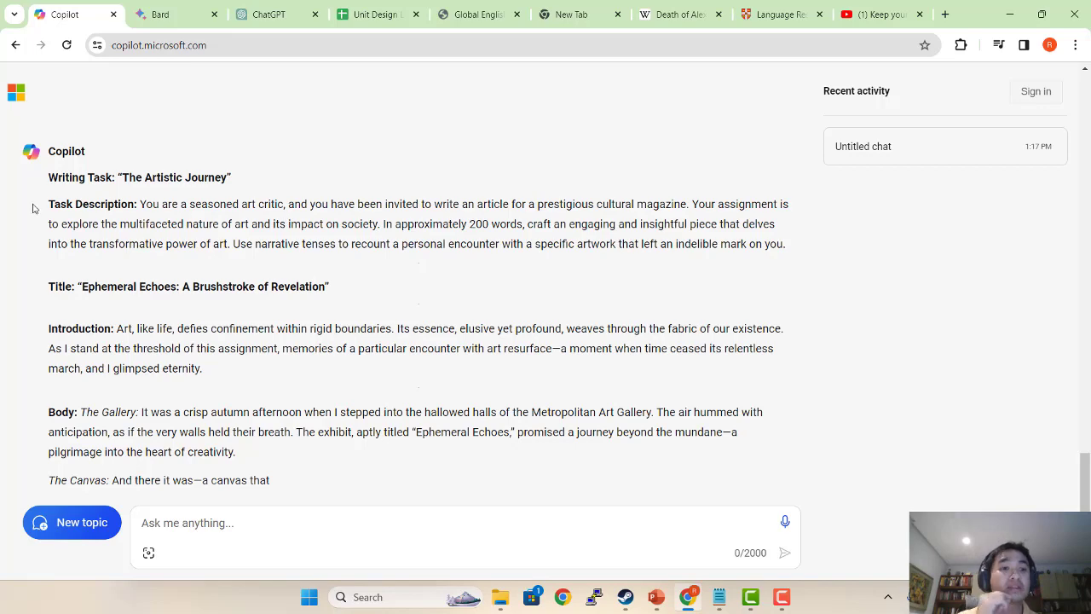
{"action": "left_click_drag", "start_coordinate": [50, 202], "coordinate": [768, 244]}
{"action": "left_click", "coordinate": [746, 238]}
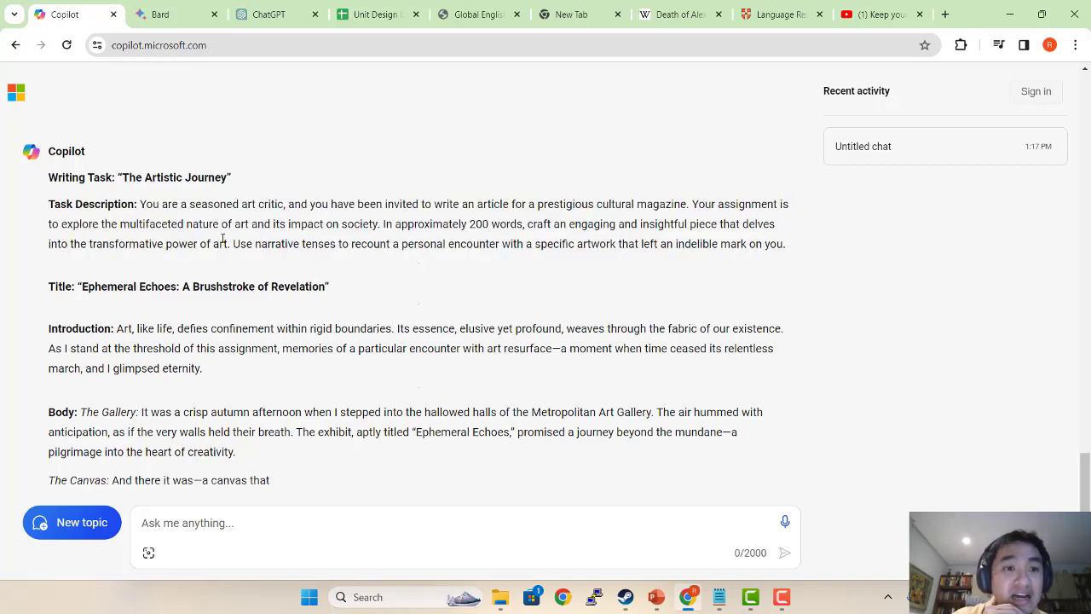
{"action": "left_click_drag", "start_coordinate": [199, 225], "coordinate": [293, 237]}
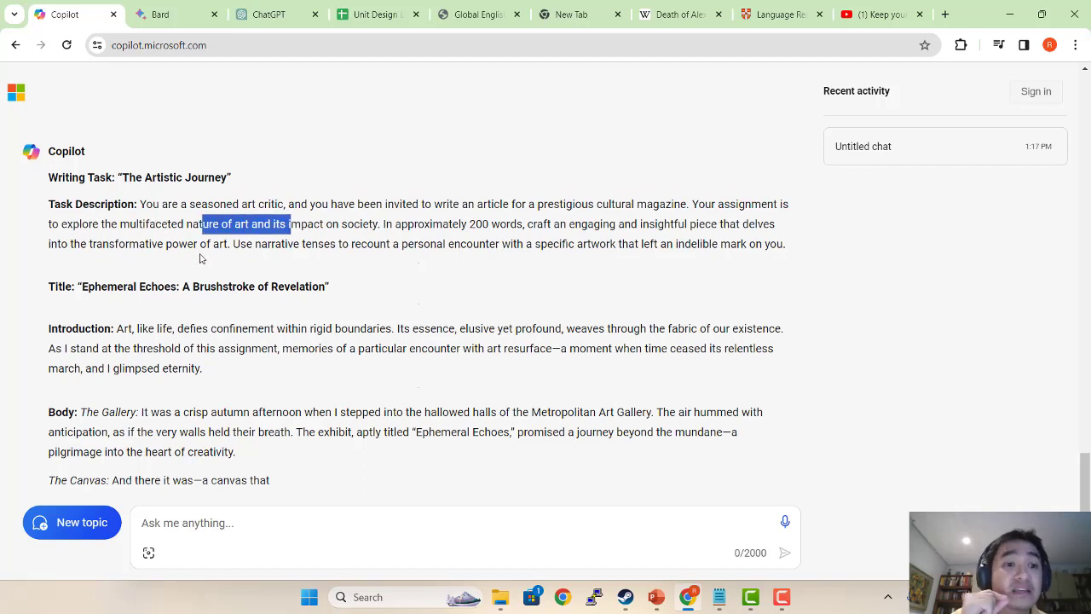
{"action": "left_click_drag", "start_coordinate": [233, 244], "coordinate": [320, 245]}
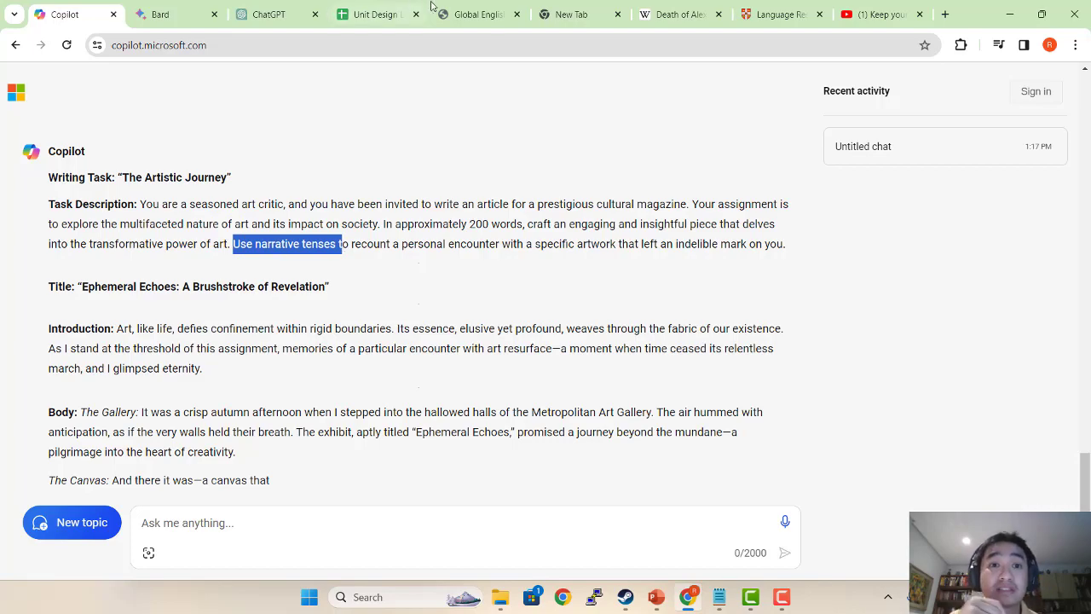
Find the Post-Task on page 28 of the Global English Competitiveness Project Modules PDF and highlight its opening instruction to create a piece of art.
{"action": "left_click", "coordinate": [462, 13]}
{"action": "scroll", "coordinate": [1089, 332], "scroll_direction": "down", "scroll_amount": 18}
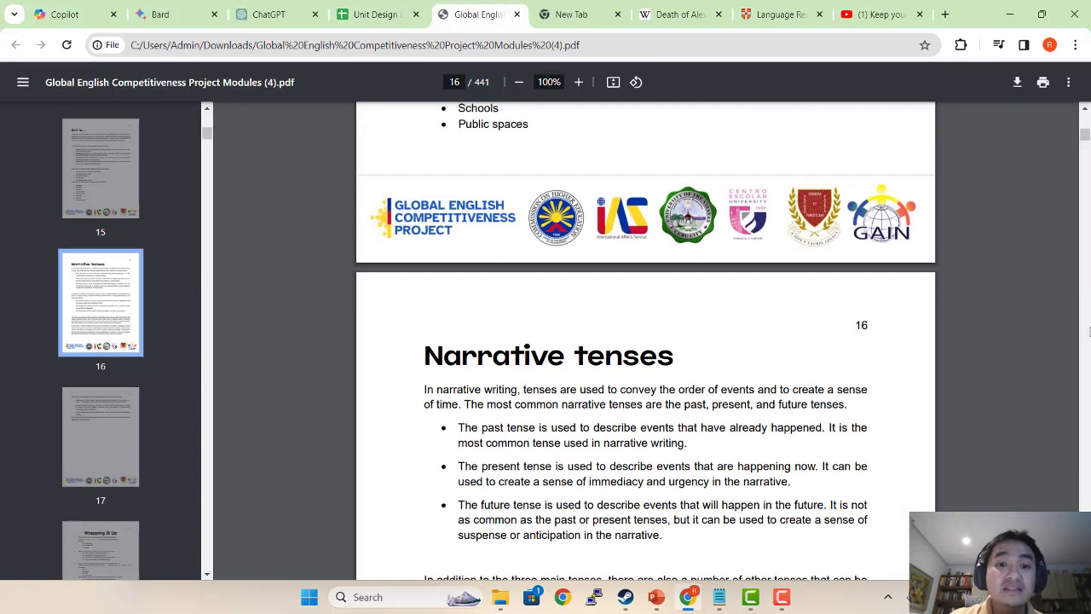
{"action": "scroll", "coordinate": [838, 355], "scroll_direction": "down", "scroll_amount": 20}
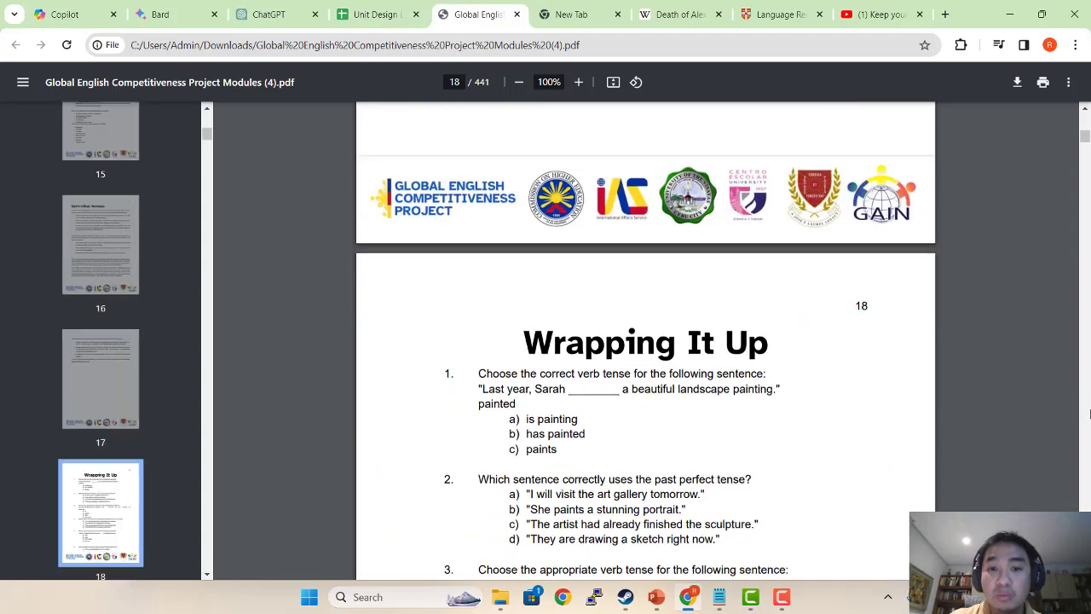
{"action": "scroll", "coordinate": [1089, 414], "scroll_direction": "down", "scroll_amount": 20}
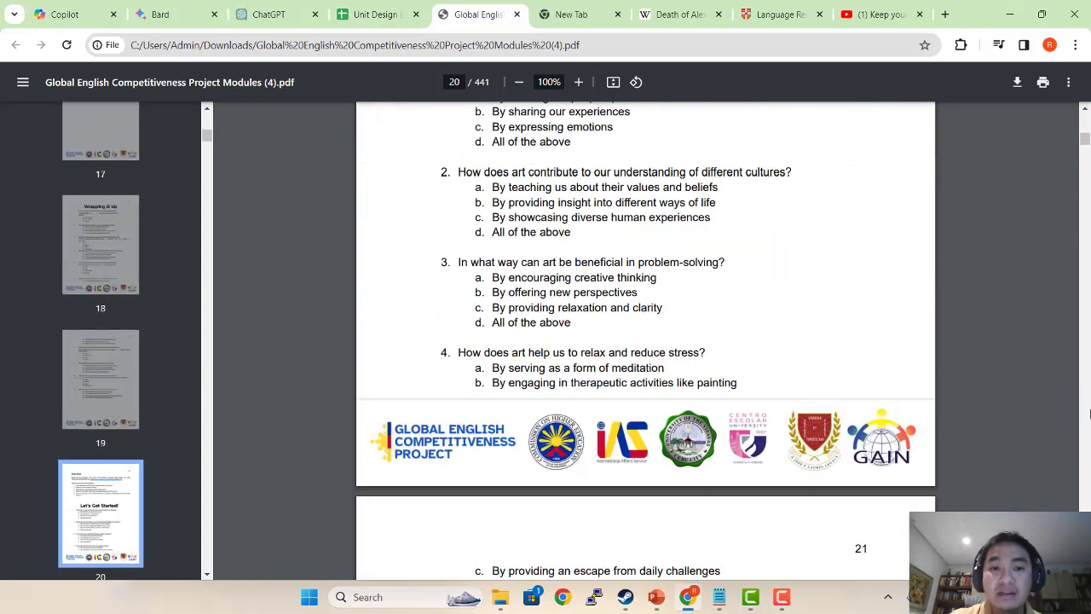
{"action": "scroll", "coordinate": [1088, 413], "scroll_direction": "down", "scroll_amount": 20}
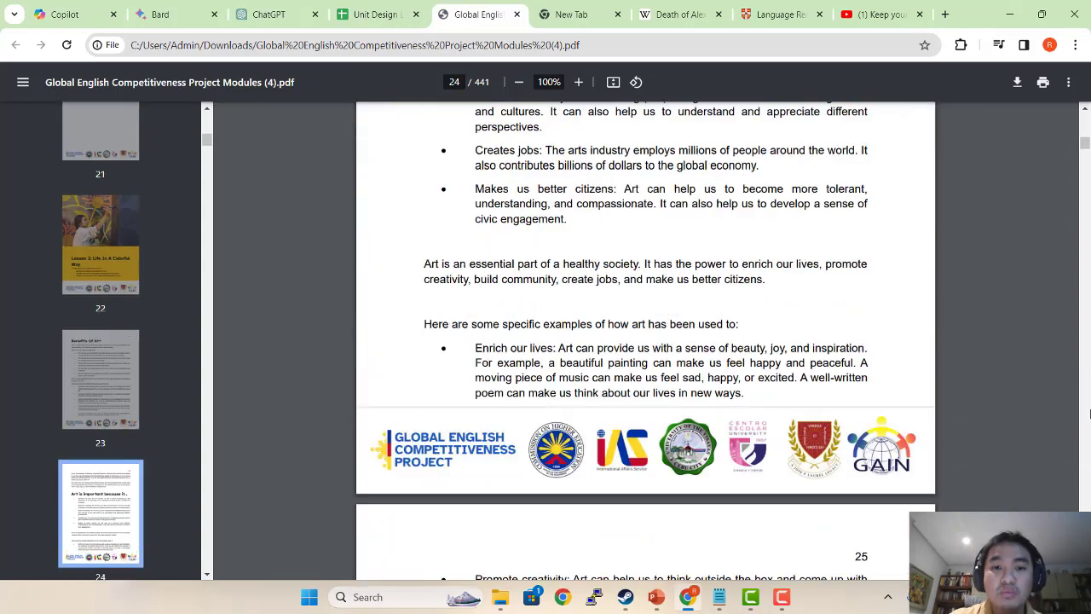
{"action": "scroll", "coordinate": [1089, 413], "scroll_direction": "down", "scroll_amount": 10}
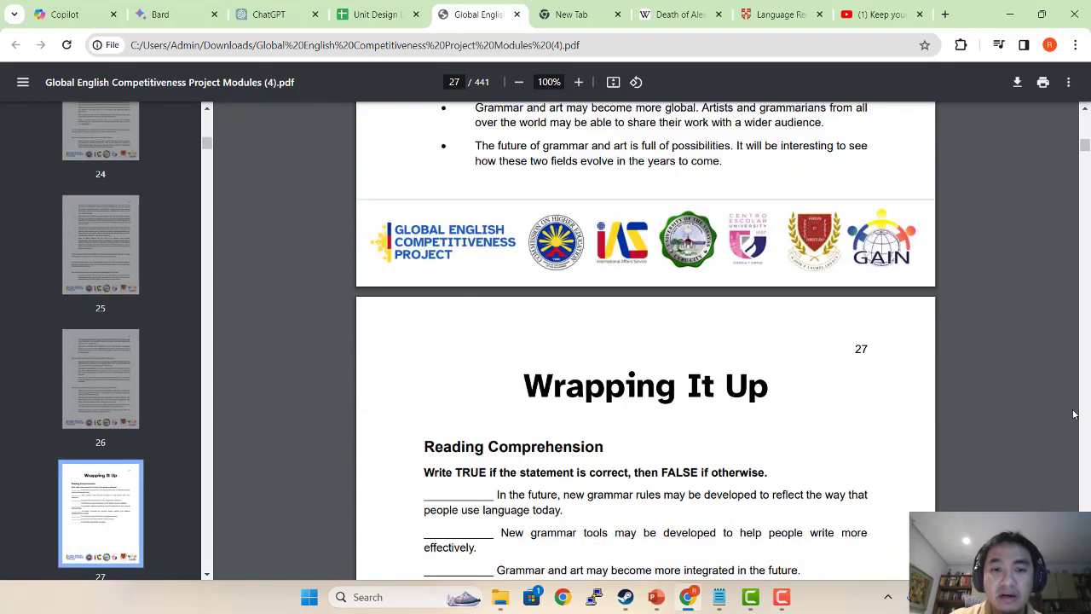
{"action": "scroll", "coordinate": [1056, 410], "scroll_direction": "down", "scroll_amount": 20}
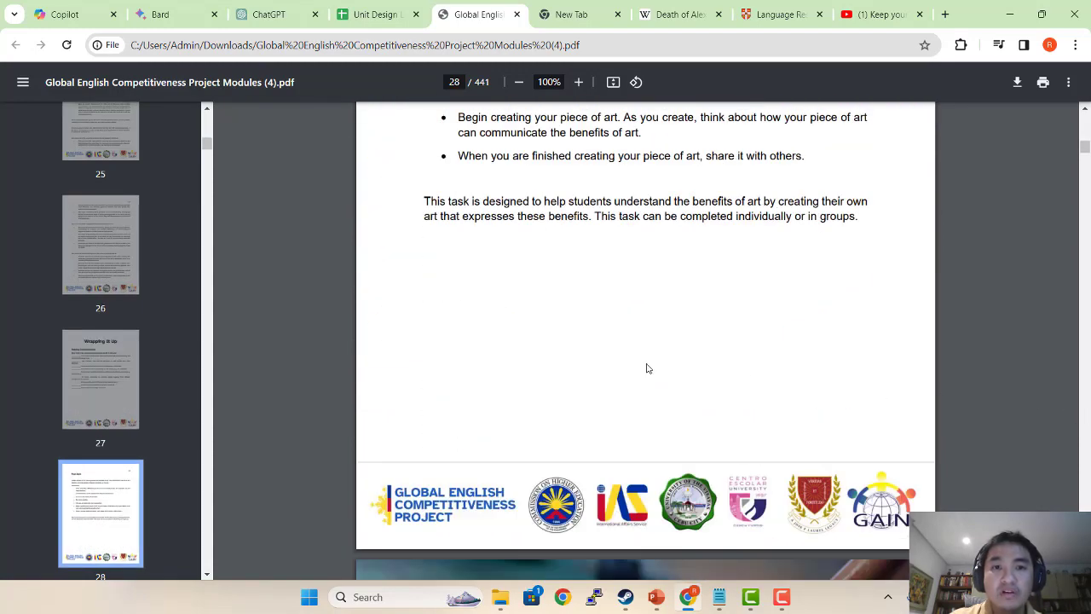
{"action": "scroll", "coordinate": [647, 369], "scroll_direction": "up", "scroll_amount": 5}
{"action": "left_click_drag", "start_coordinate": [427, 208], "coordinate": [766, 240]}
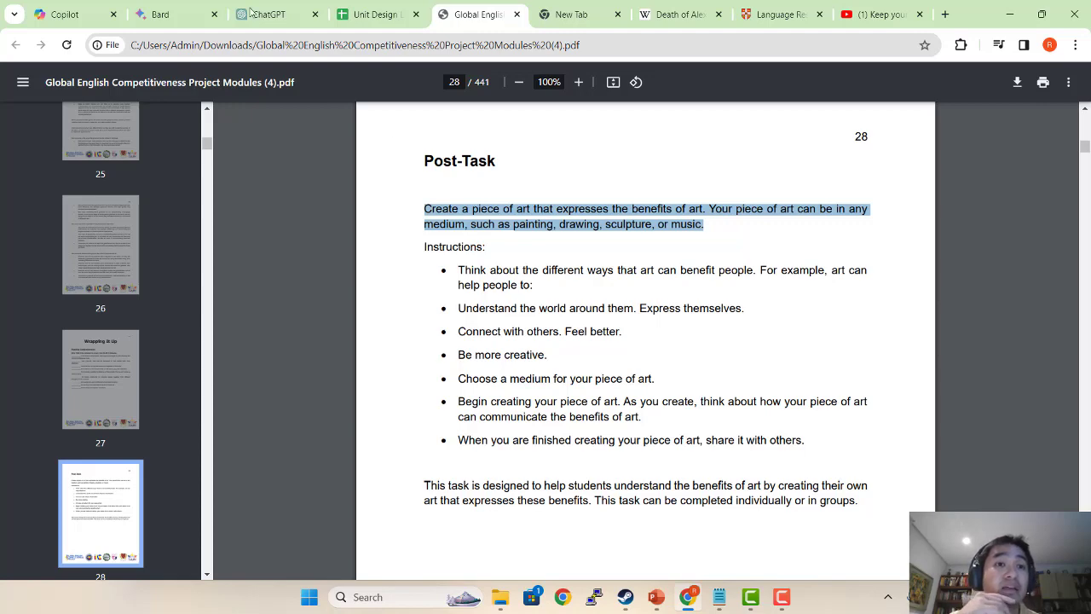
Compare Copilot's generated writing task with the Post-Task on page 28 of the modules PDF.
{"action": "left_click", "coordinate": [75, 9]}
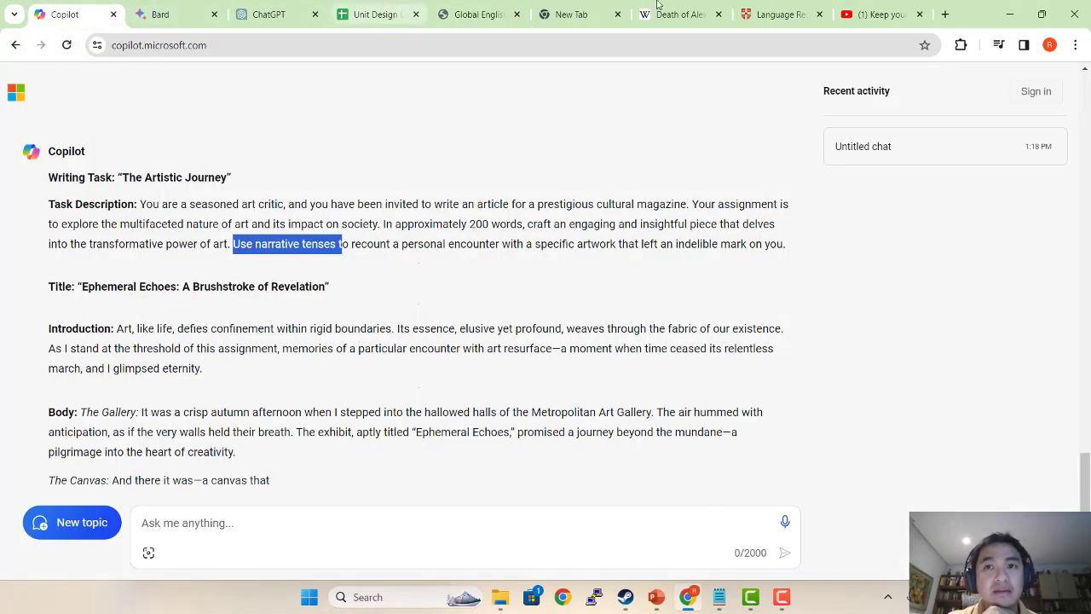
{"action": "left_click", "coordinate": [477, 13]}
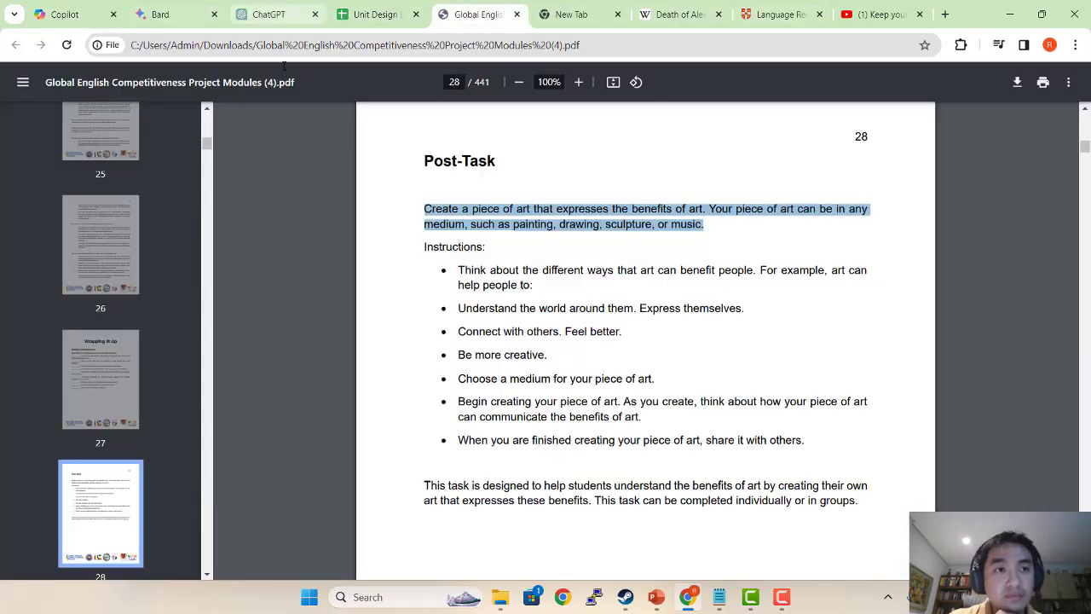
Switch to the PowerPoint workshop deck, review the Comment 4 before and after slides, and show slide 39 on Comment 5 about listening activities.
{"action": "left_click", "coordinate": [655, 597]}
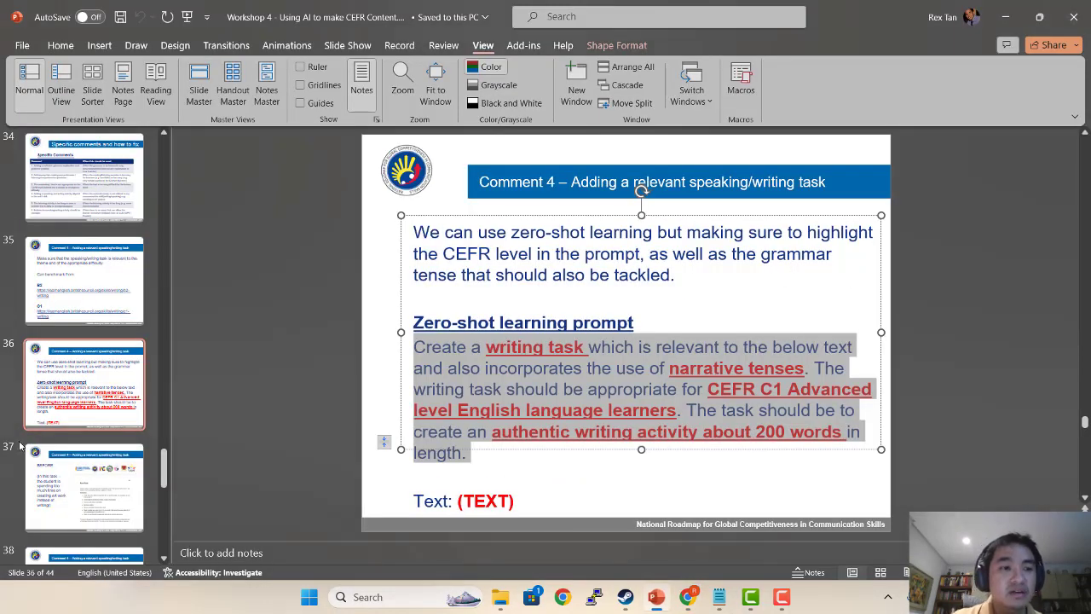
{"action": "left_click", "coordinate": [48, 465]}
{"action": "left_click", "coordinate": [49, 465]}
{"action": "left_click", "coordinate": [51, 467]}
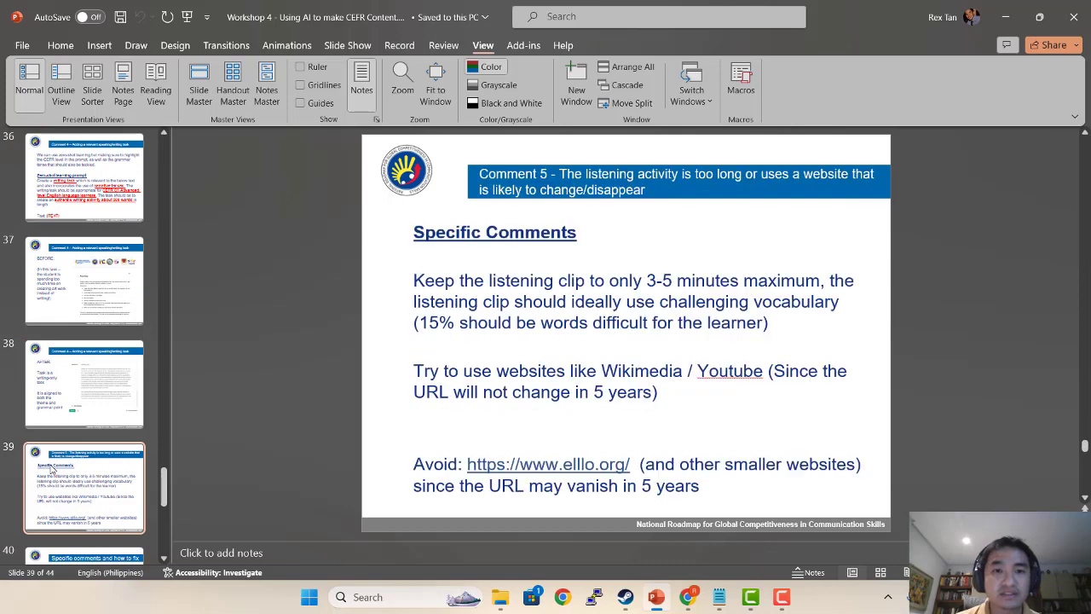
{"action": "key", "text": "Down"}
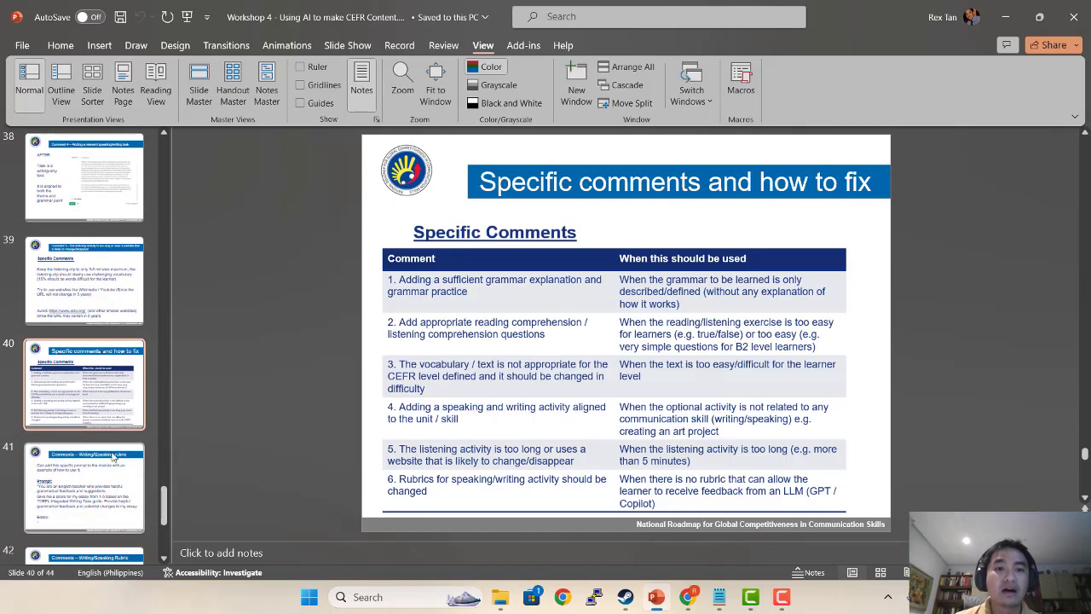
{"action": "left_click", "coordinate": [107, 300]}
{"action": "scroll", "coordinate": [186, 197], "scroll_direction": "up", "scroll_amount": 2}
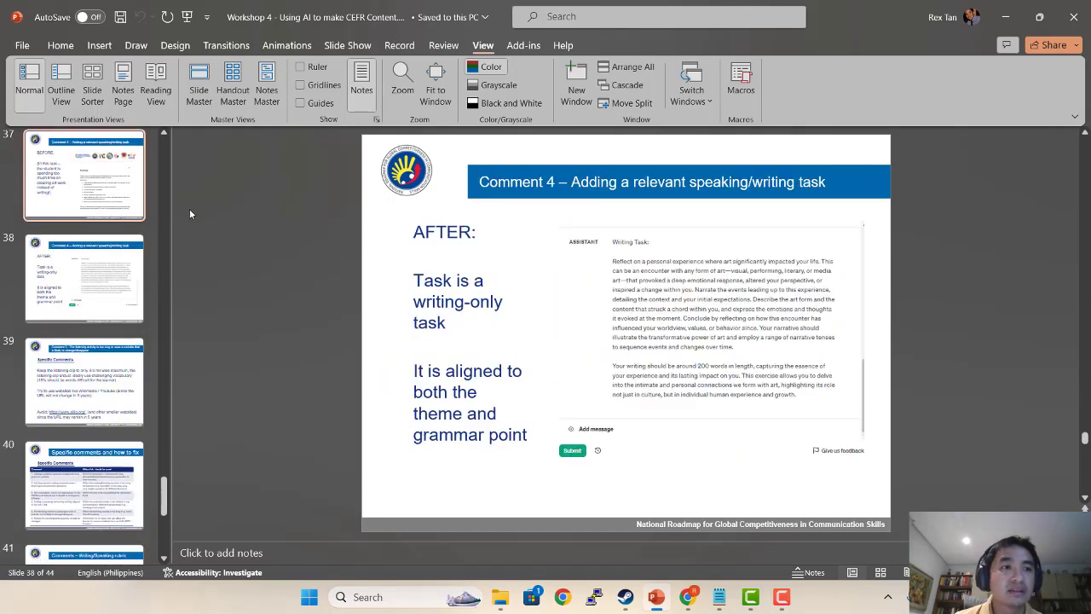
{"action": "scroll", "coordinate": [590, 265], "scroll_direction": "down", "scroll_amount": 2}
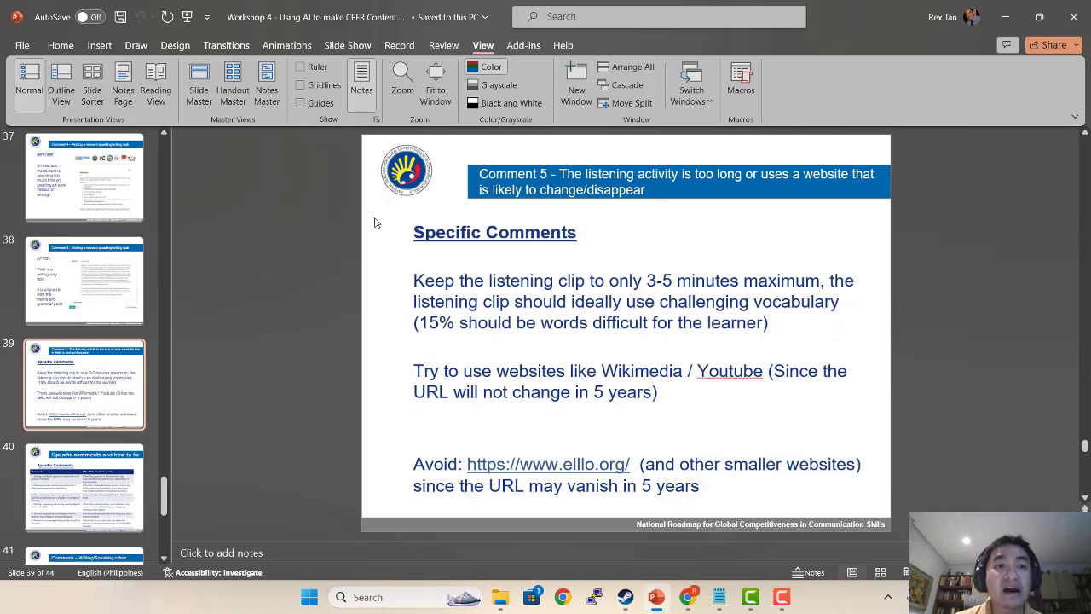